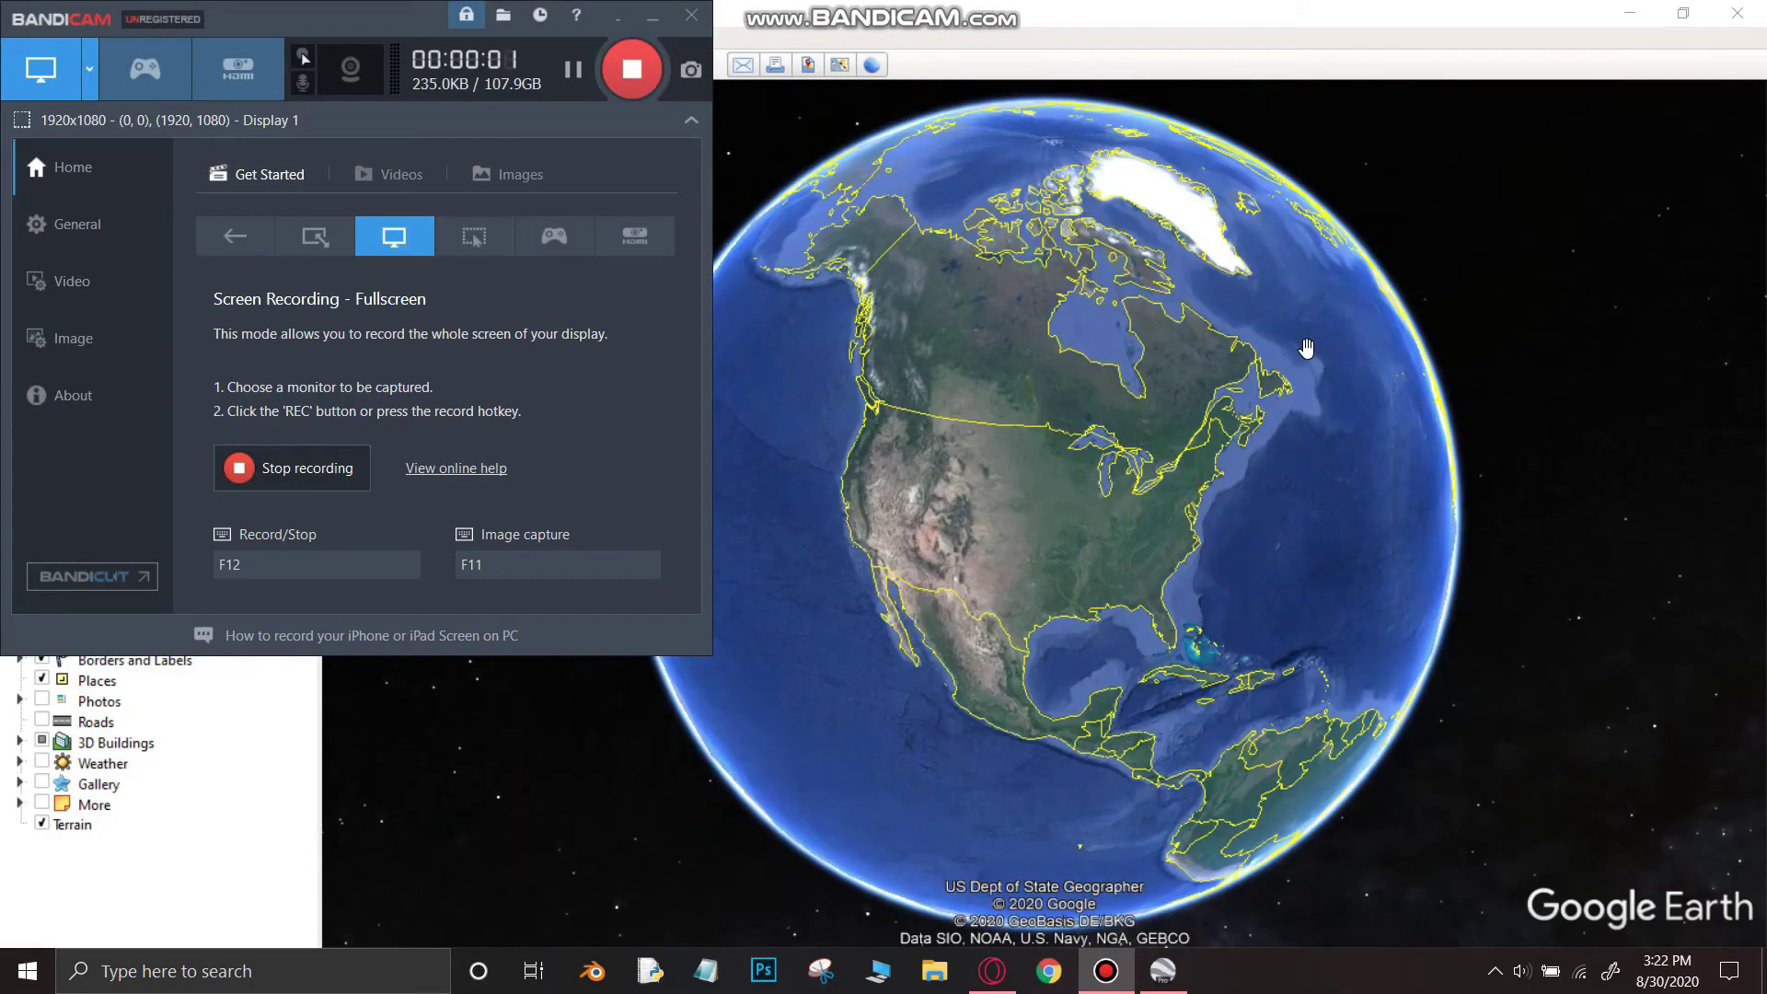
- Bring the Google Earth Pro window in front of Bandicam and turn the globe to centre North America
left_click(1307, 347)
left_click_drag(1131, 379, 1238, 386)
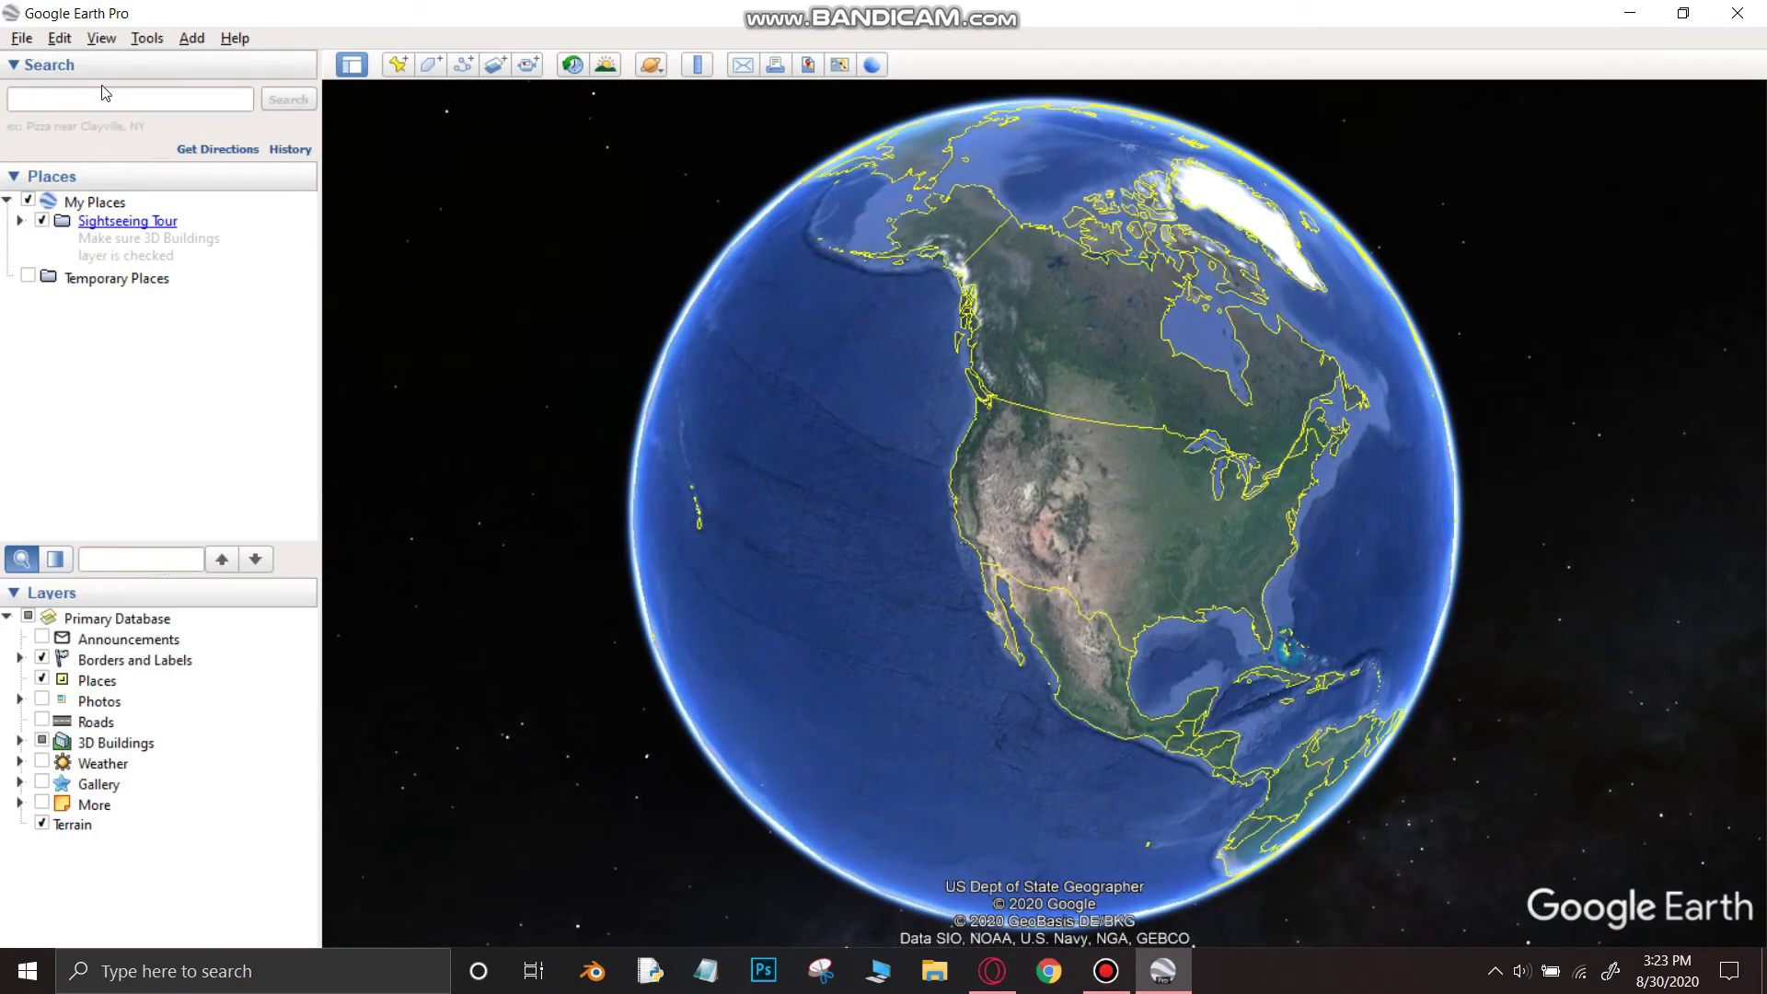
- Search for 'dallas' and fly to Dallas, TX from the suggestions
left_click(138, 104)
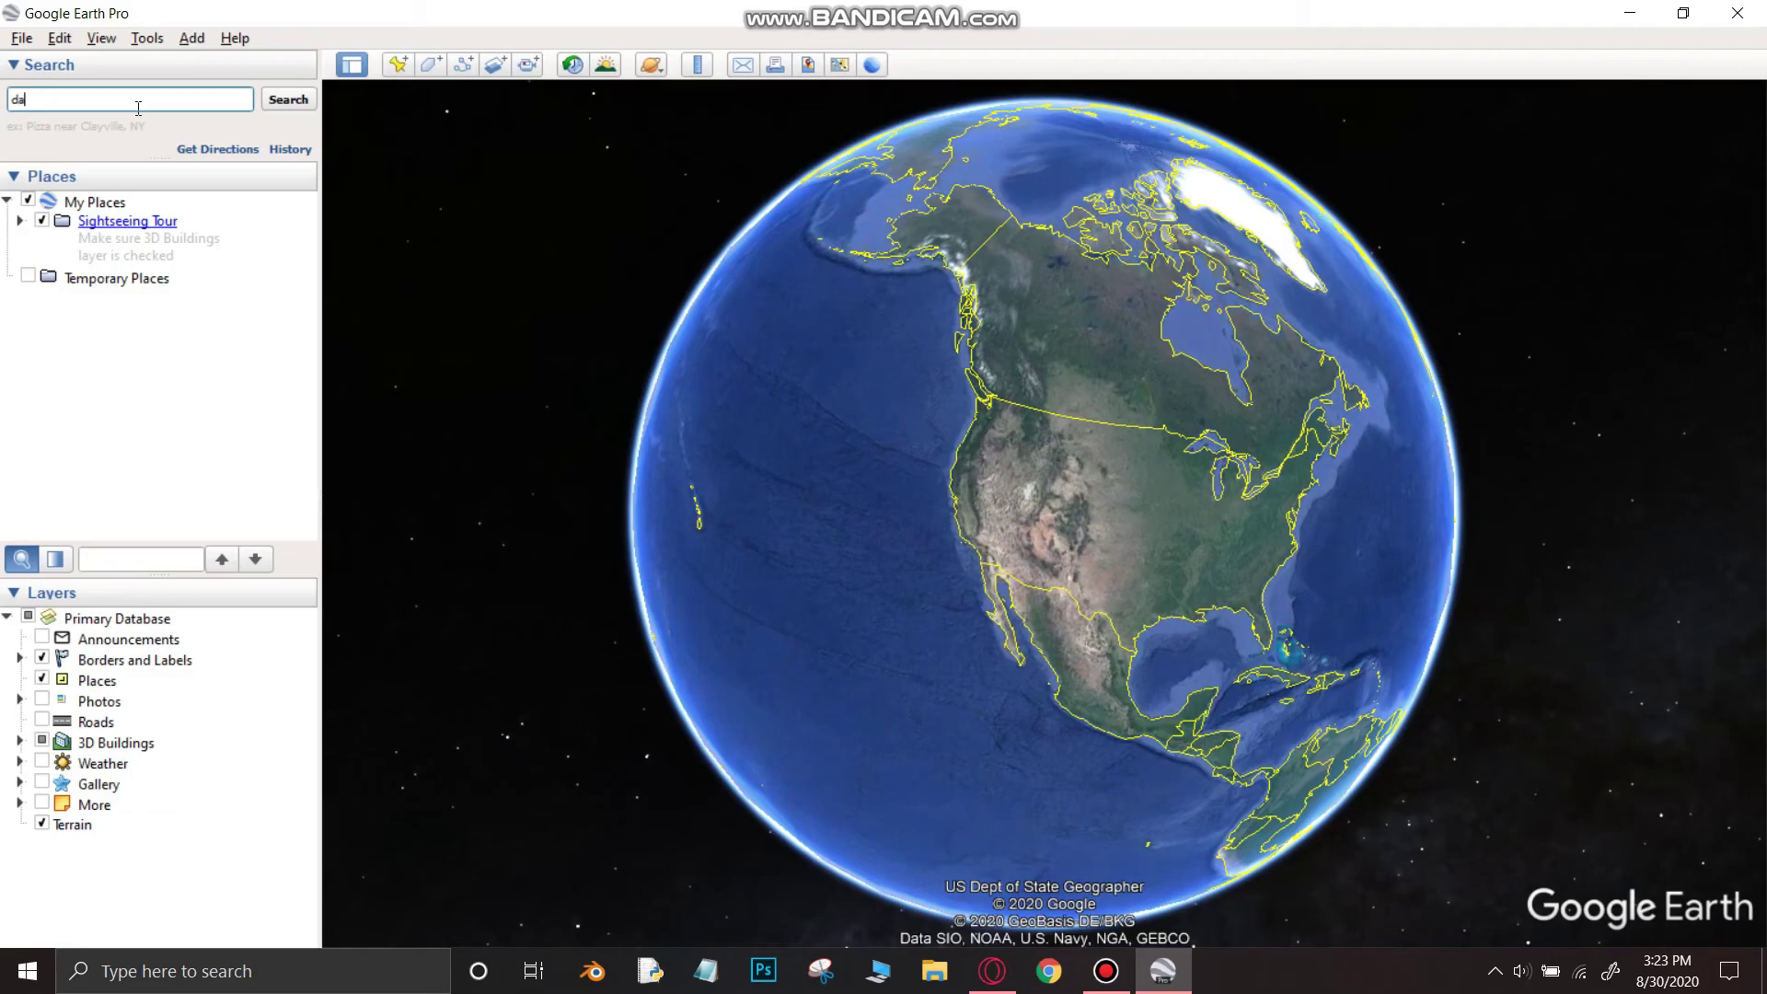
type("dallas")
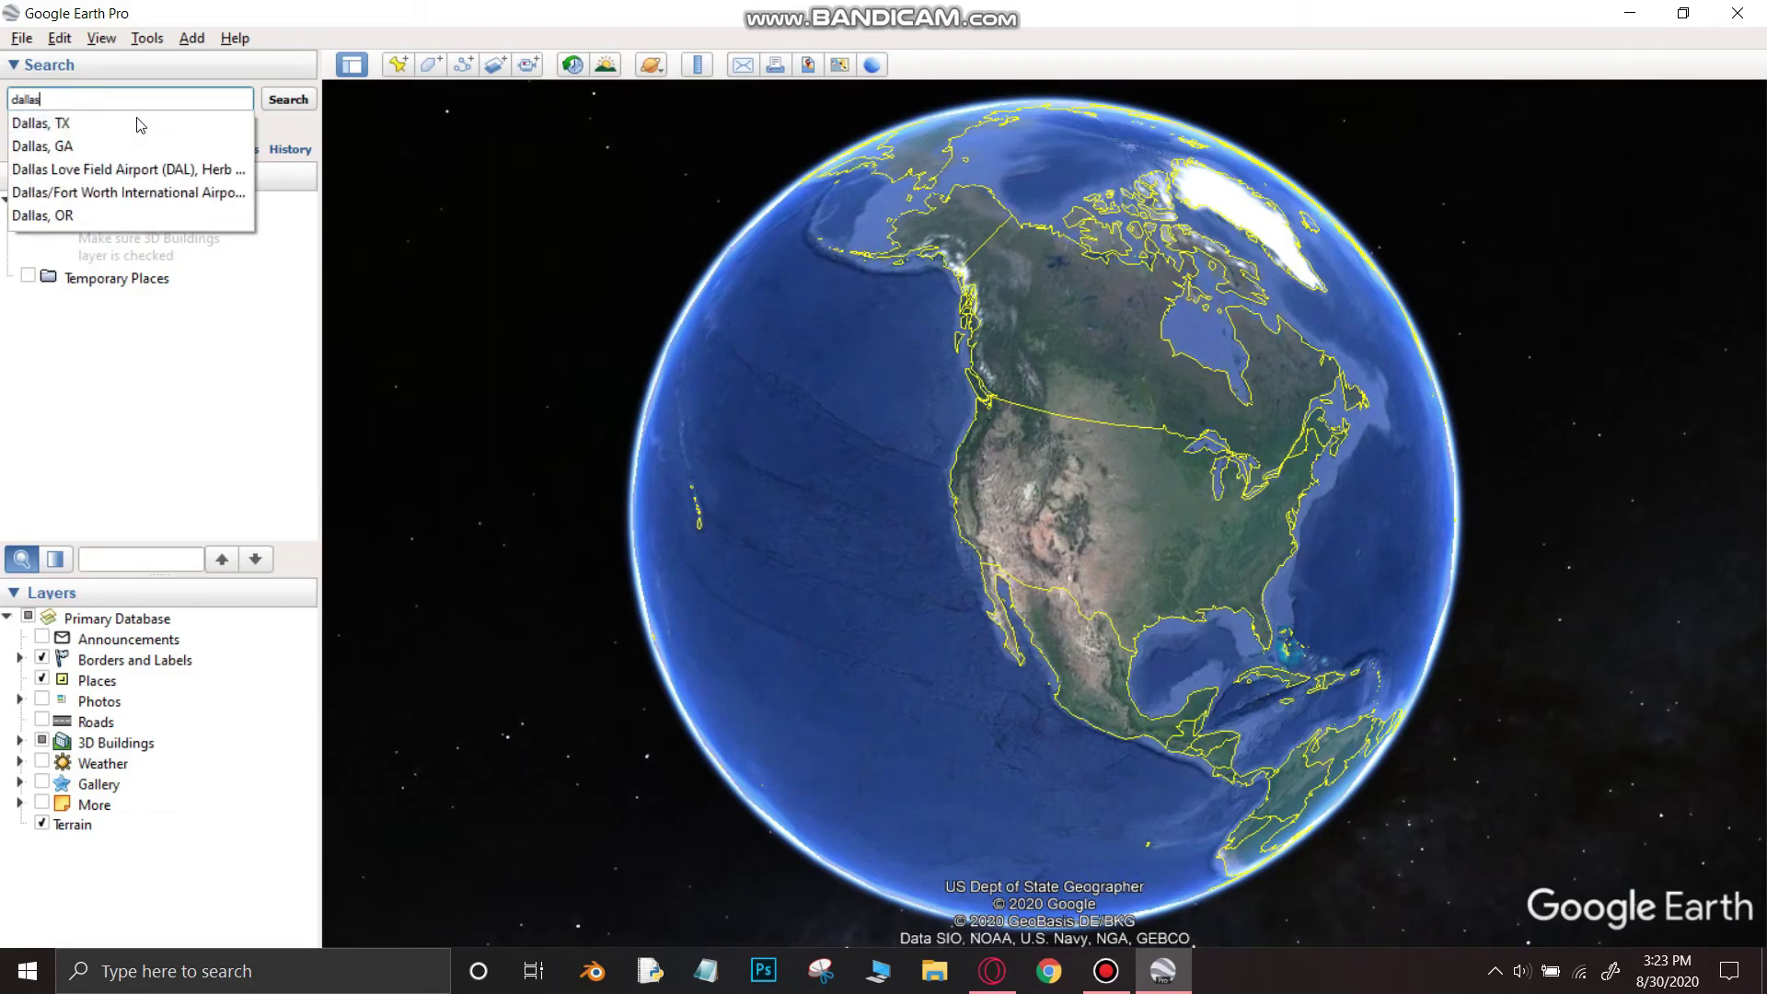
left_click(64, 125)
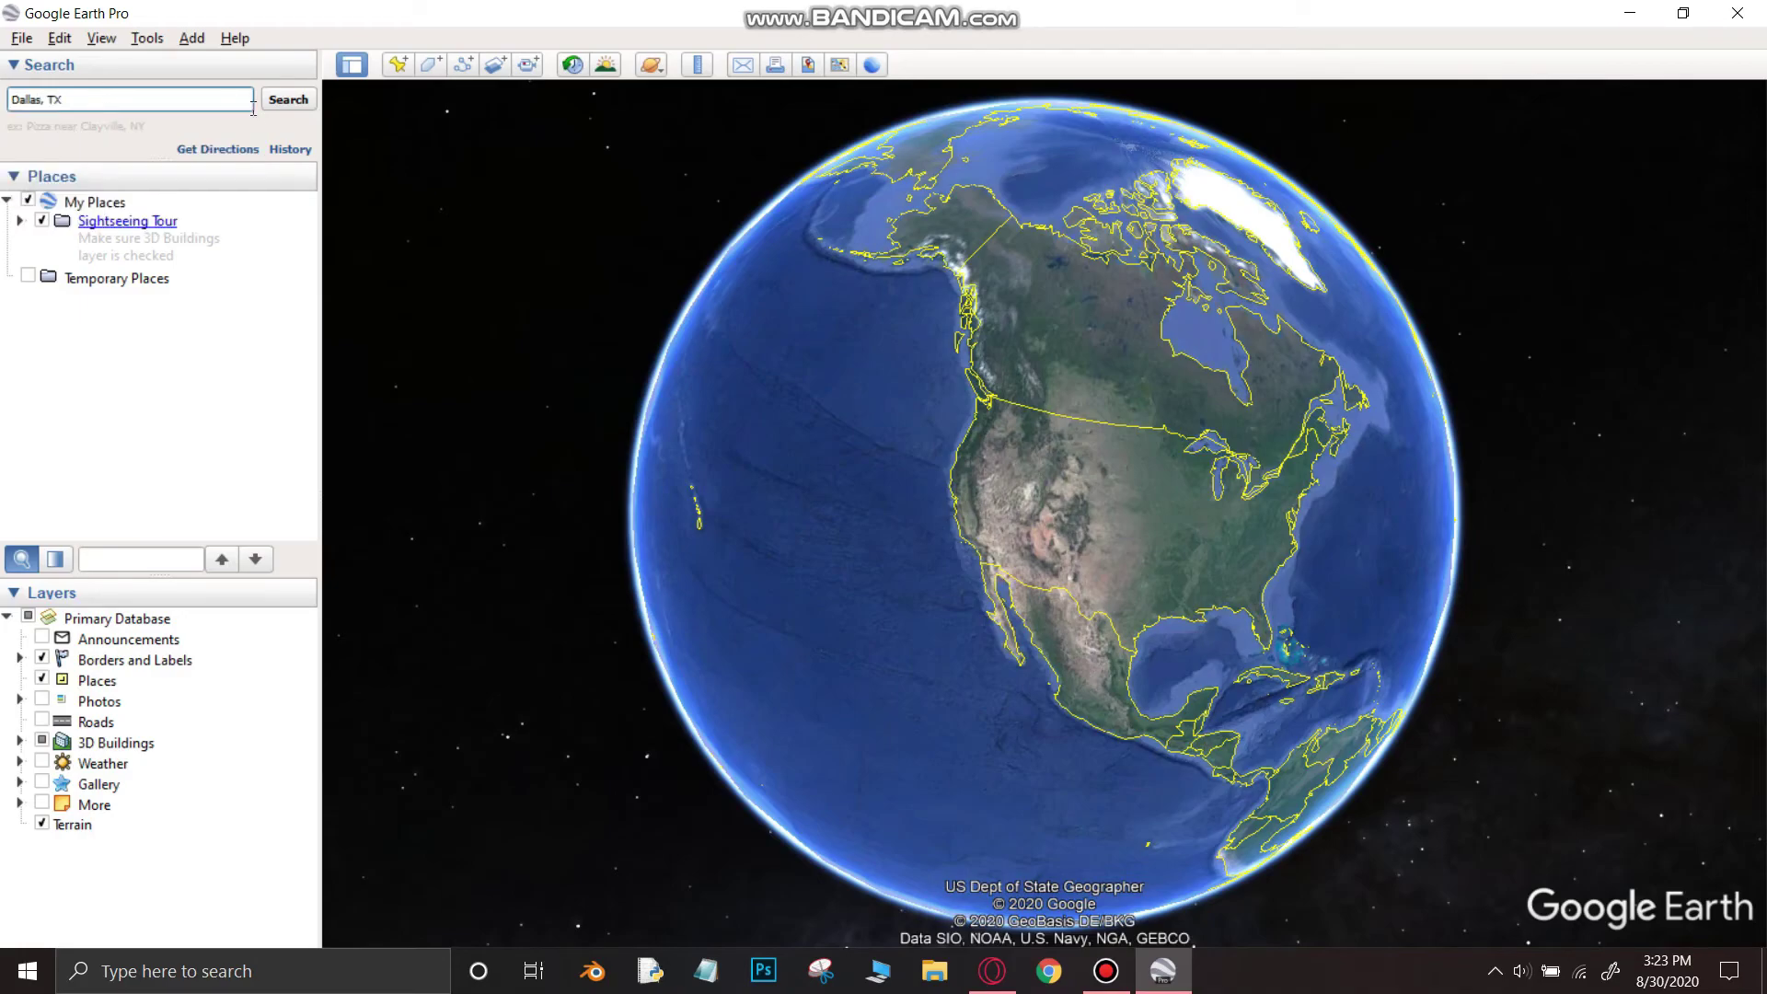
left_click(302, 103)
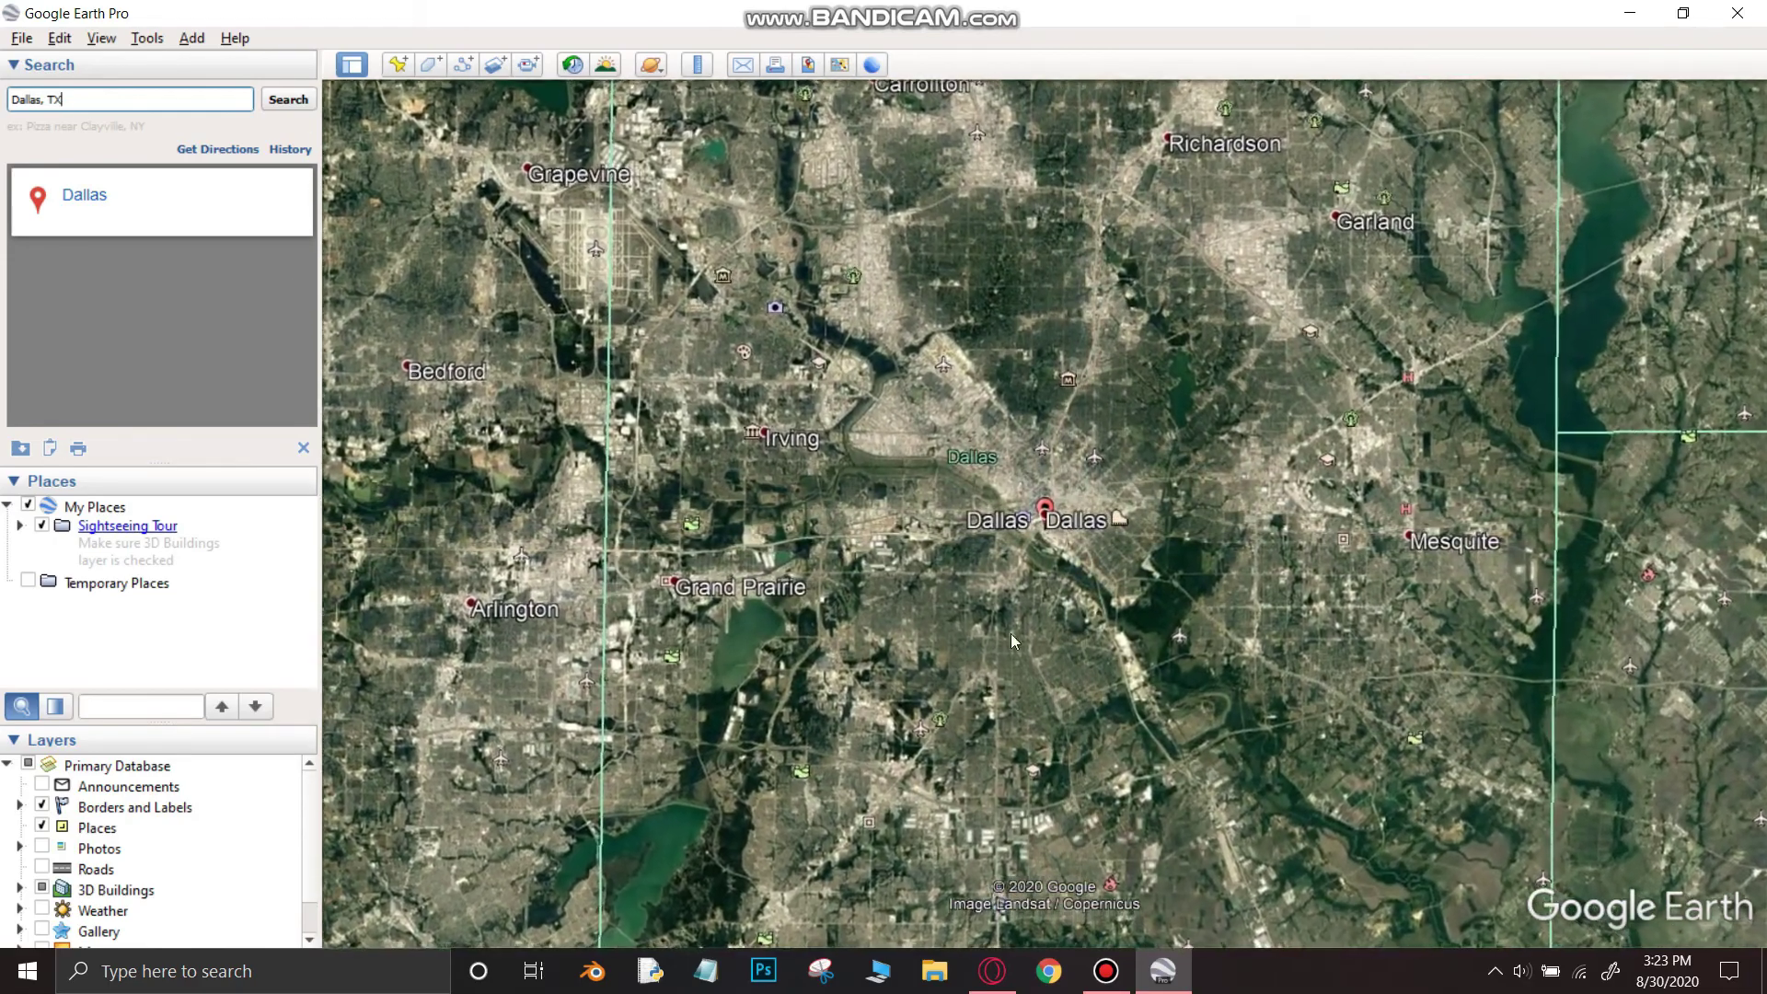
- Zoom in close on downtown Dallas
scroll(1035, 531, "up", 3)
scroll(1022, 525, "up", 5)
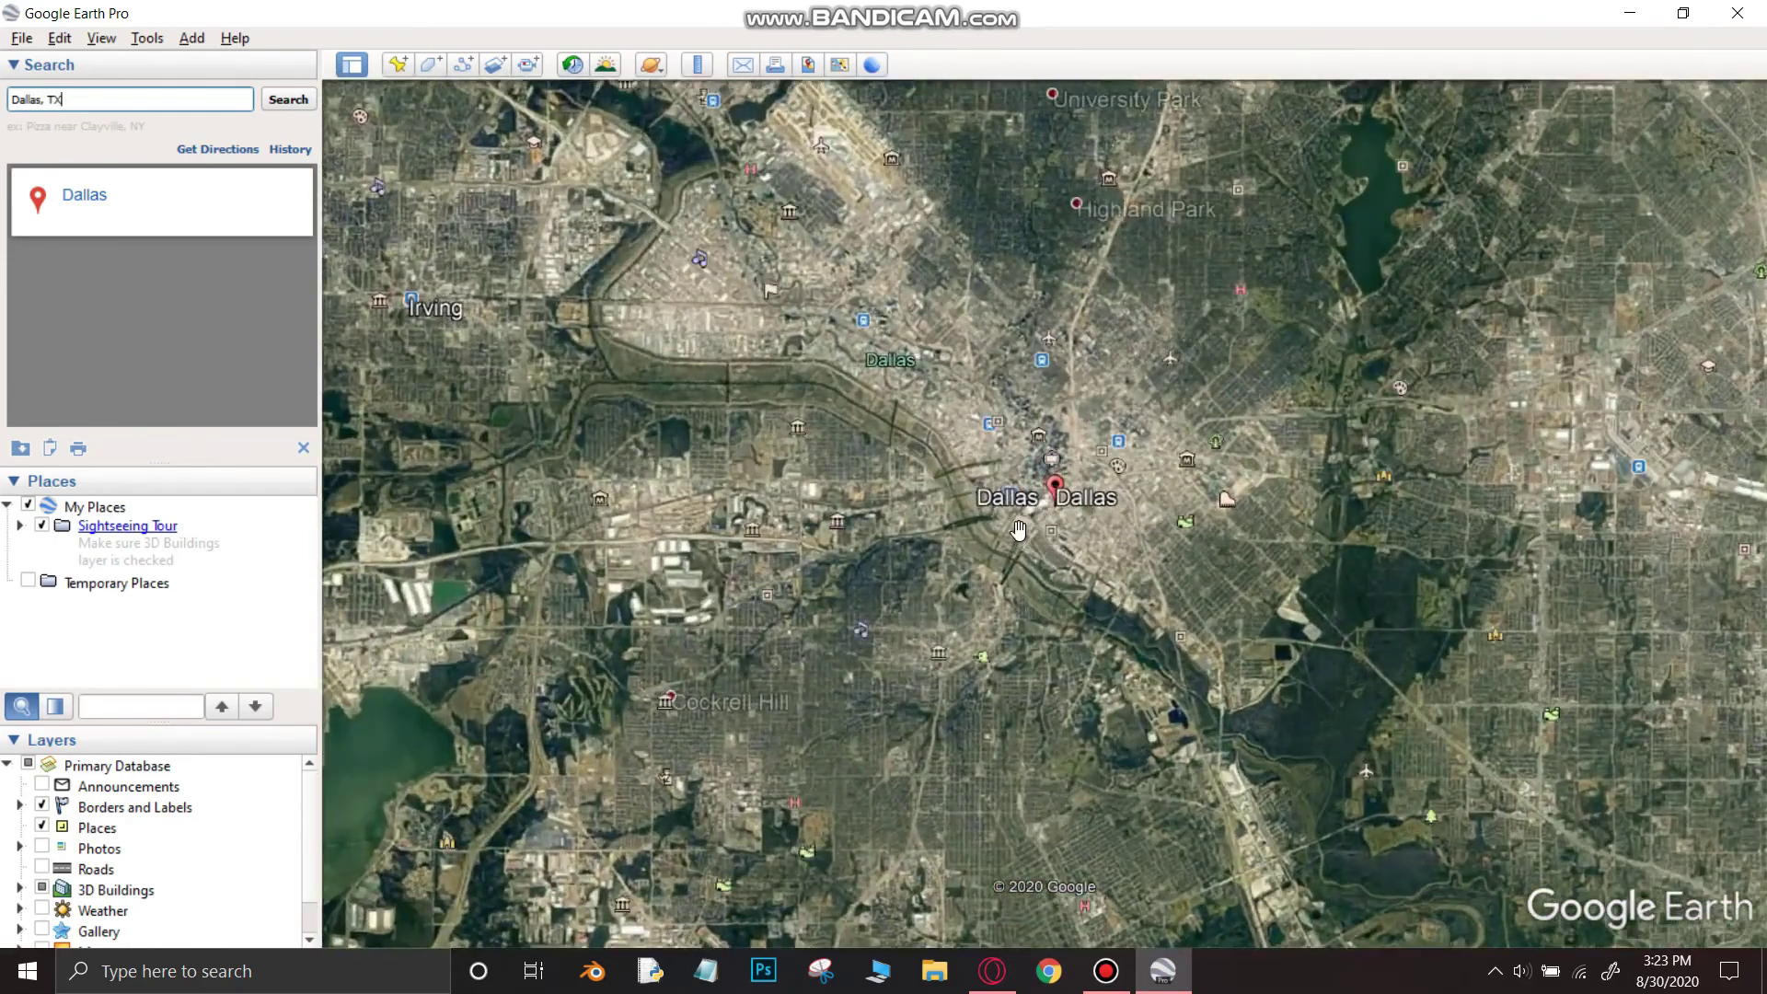
scroll(1228, 415, "up", 5)
scroll(1227, 415, "up", 4)
scroll(1057, 494, "up", 4)
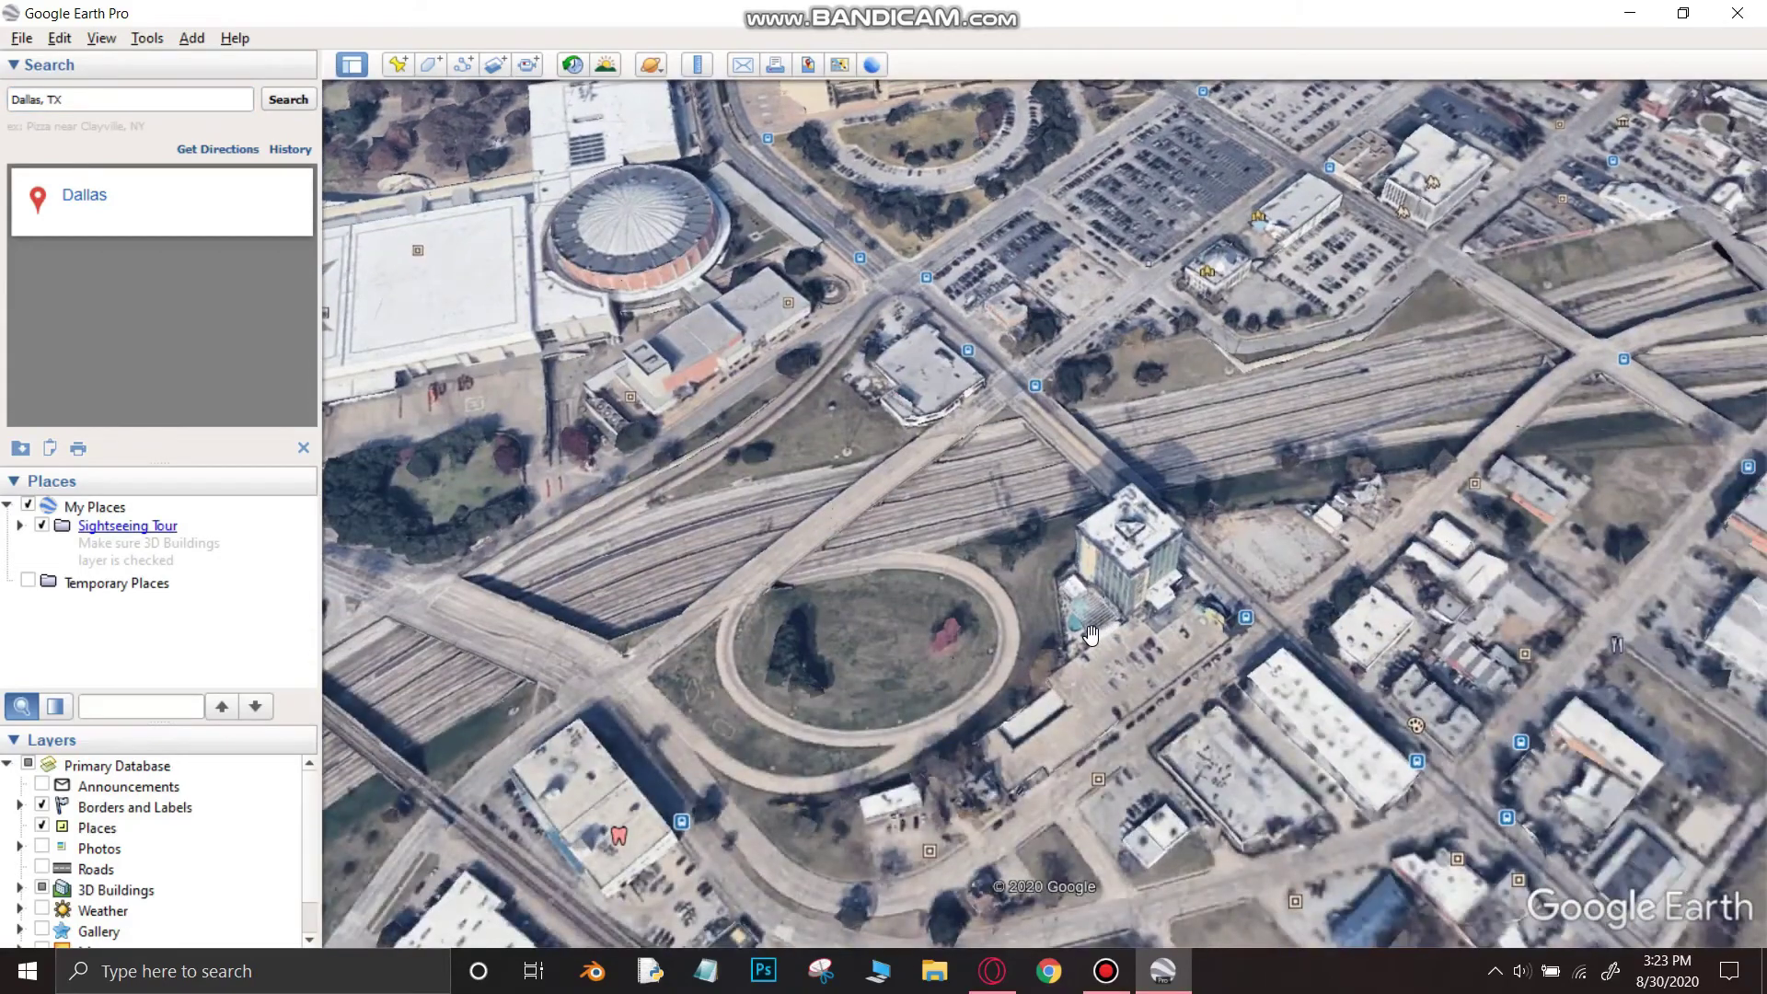
scroll(1058, 184, "up", 4)
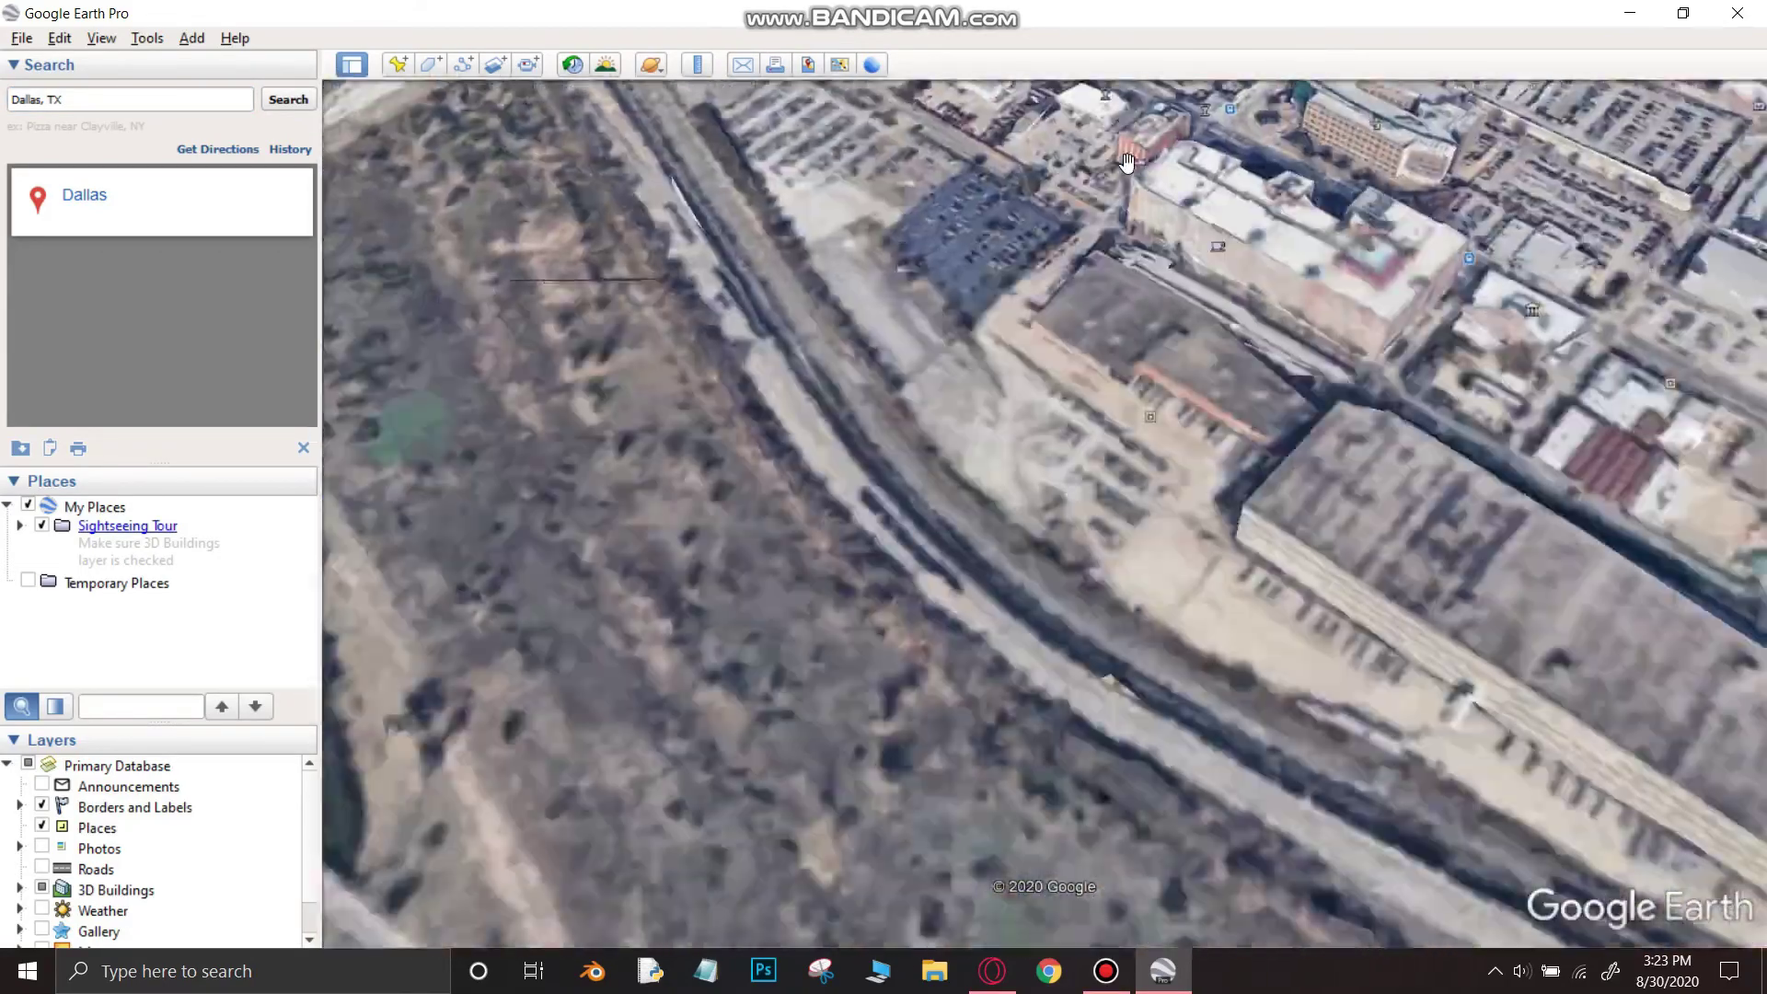
scroll(1127, 162, "down", 5)
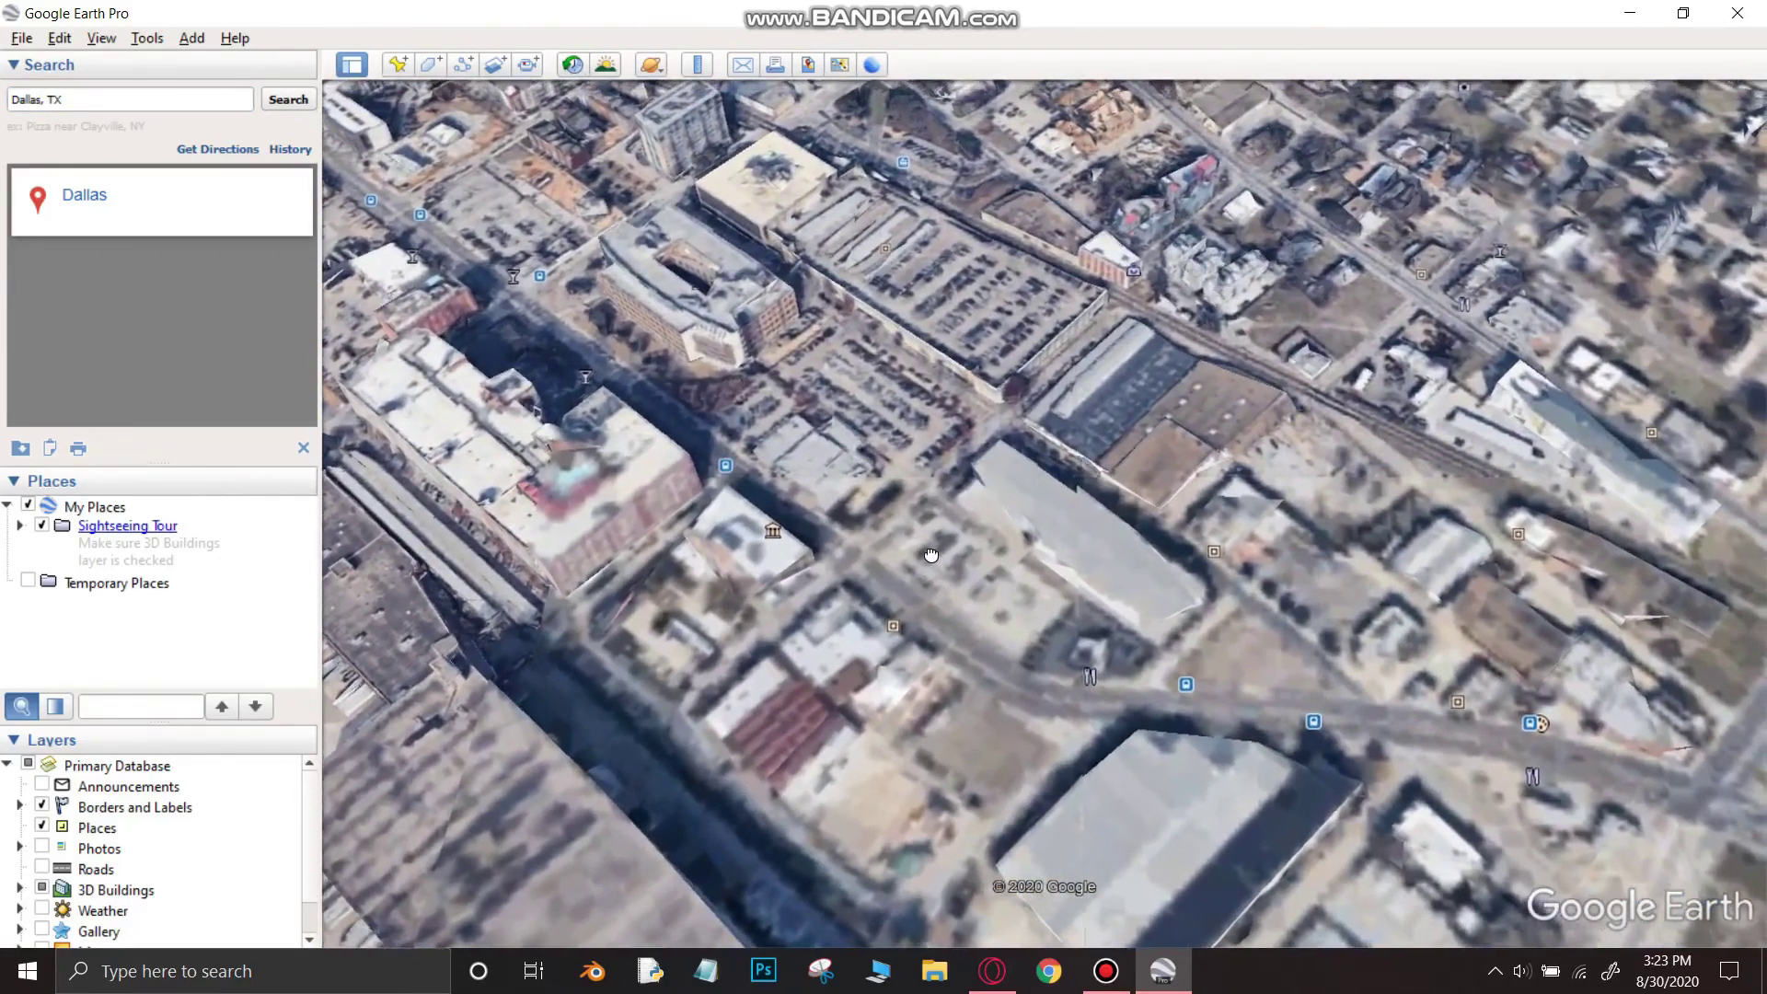
- Pan around downtown, past the Cedars area, to frame the 3D skyscrapers
left_click_drag(931, 555, 1000, 664)
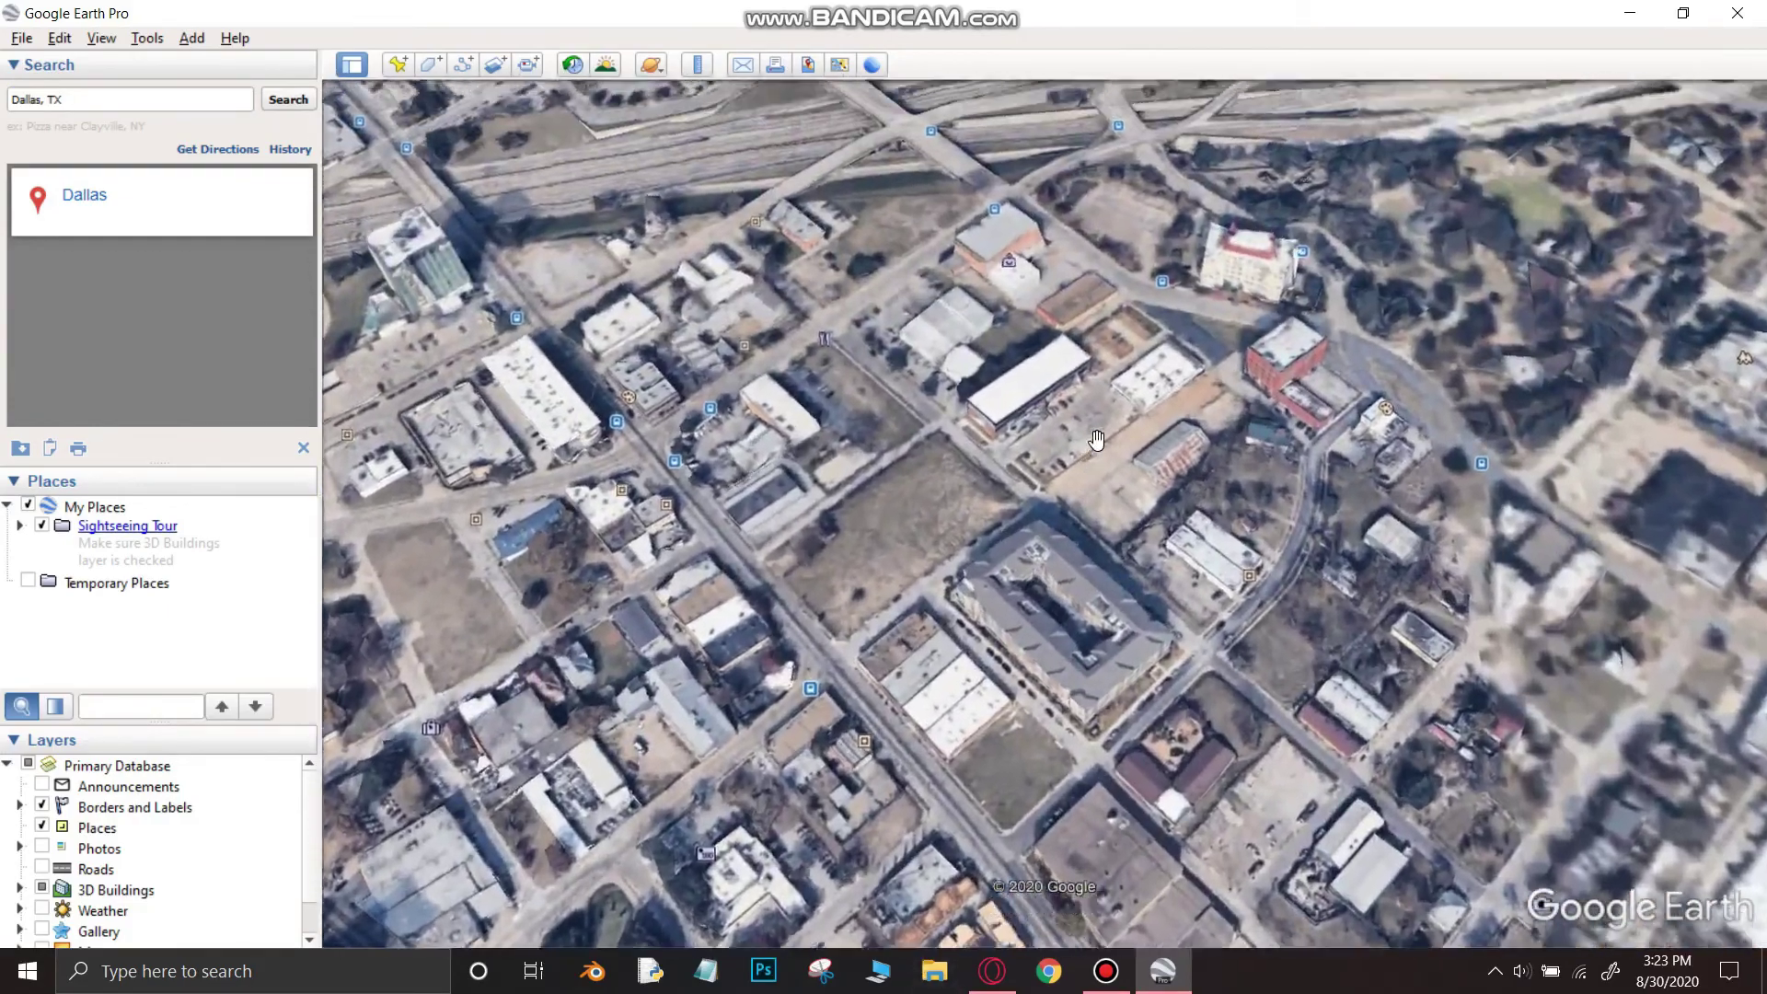
scroll(939, 445, "down", 5)
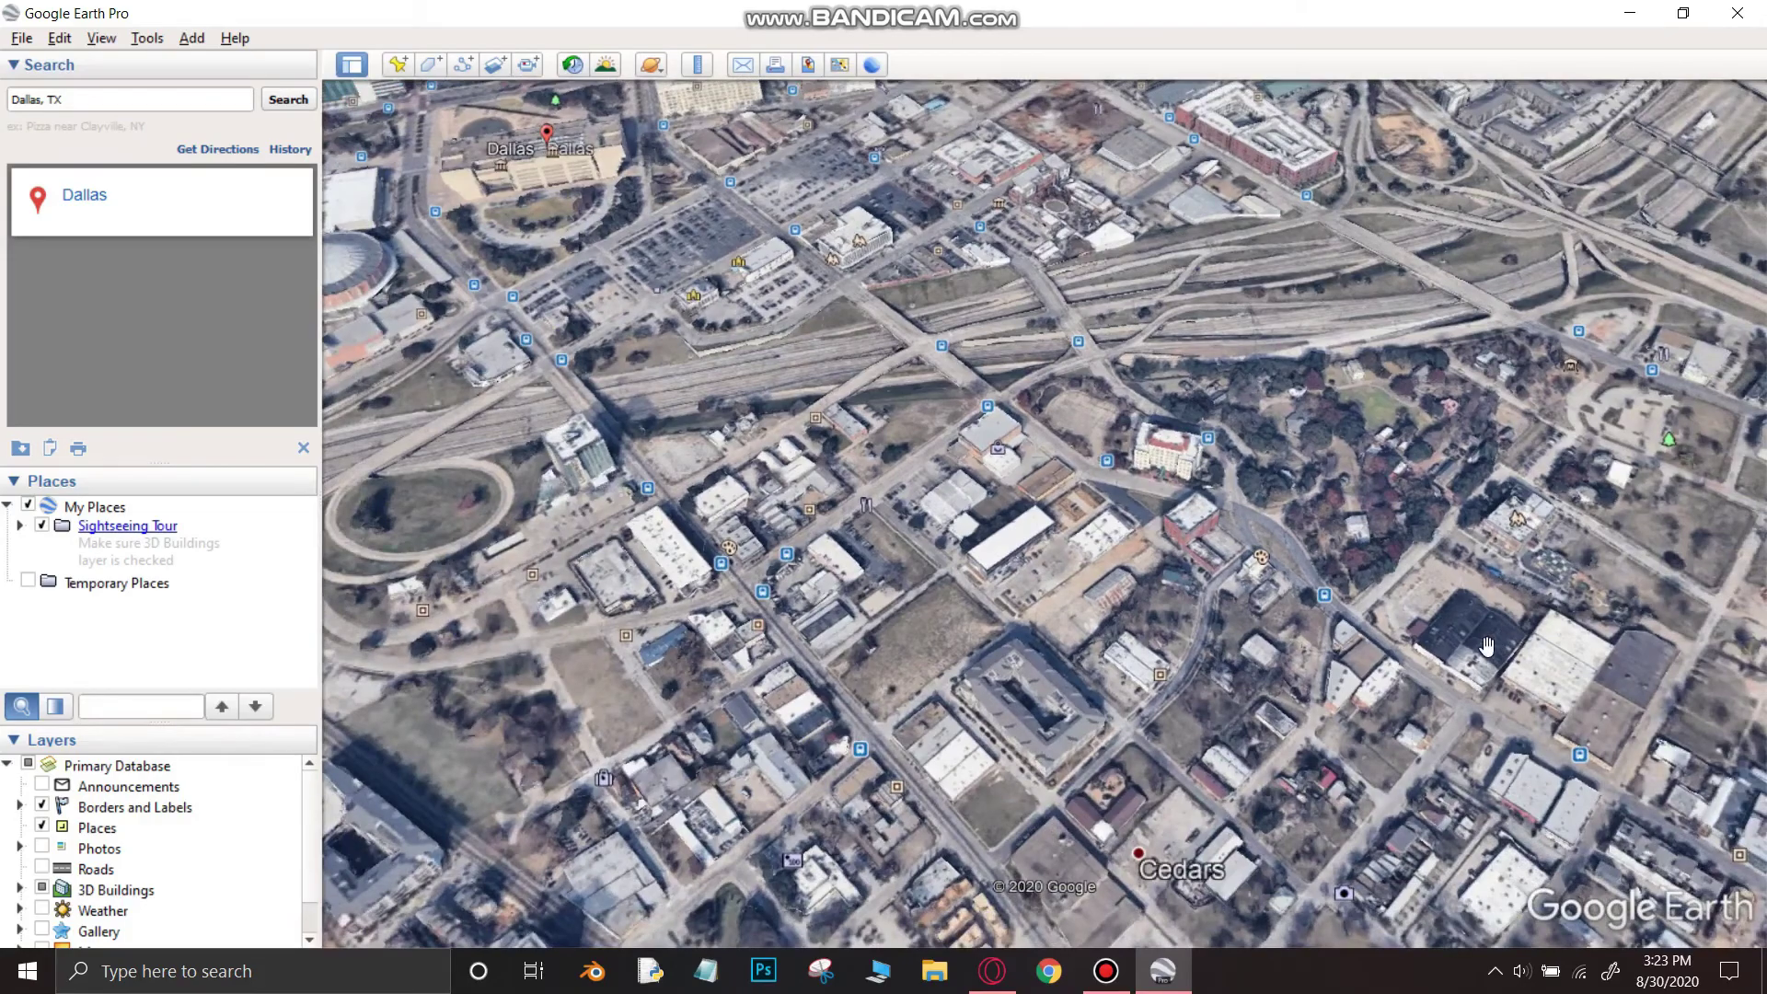
left_click_drag(1487, 647, 1164, 327)
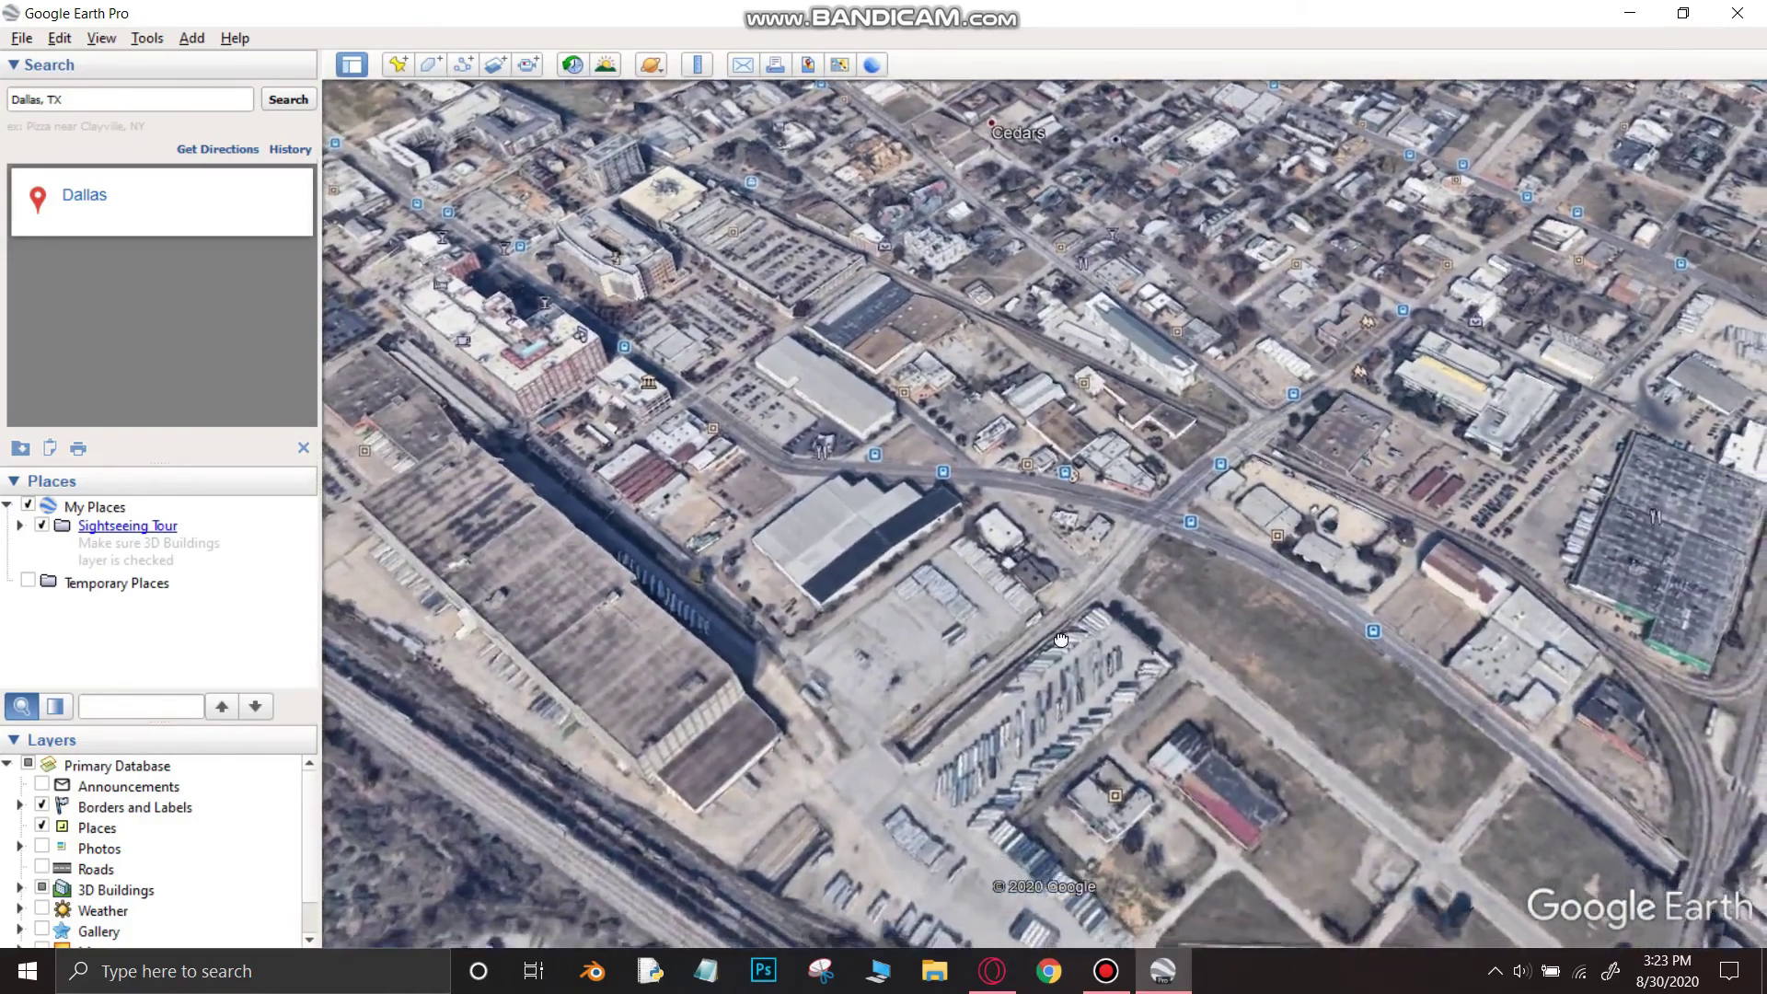
scroll(1031, 478, "down", 5)
scroll(871, 357, "up", 5)
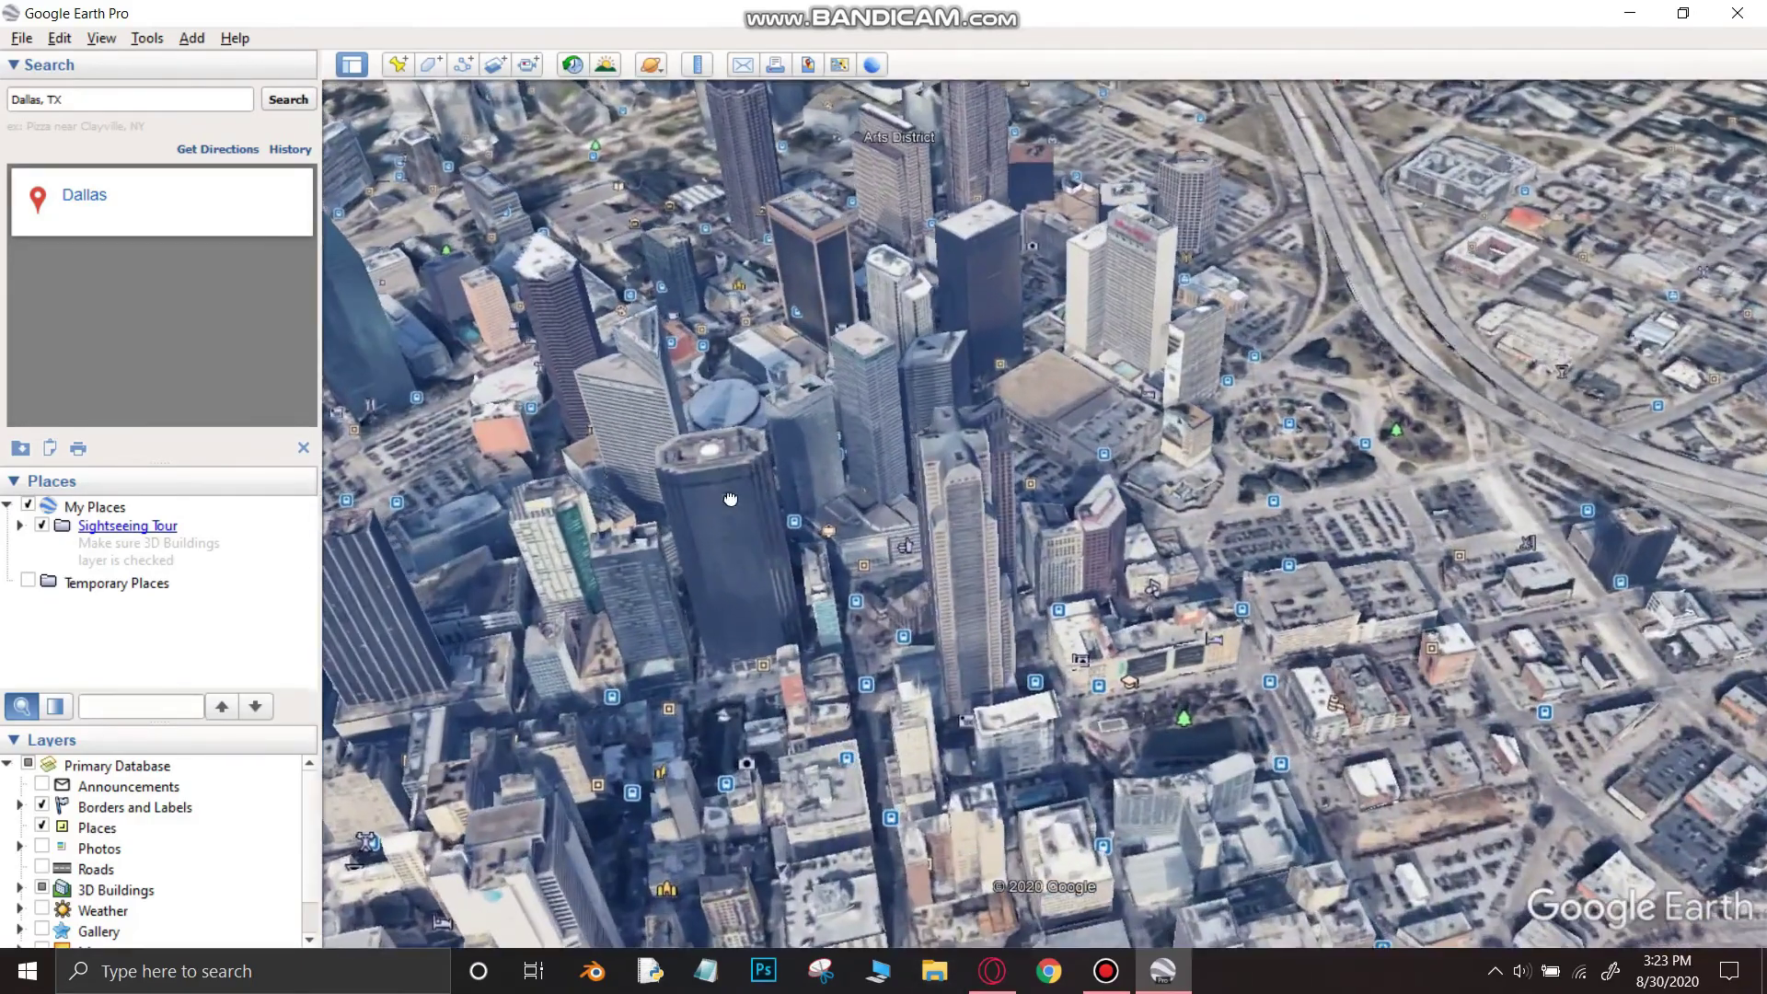
left_click_drag(738, 512, 1065, 267)
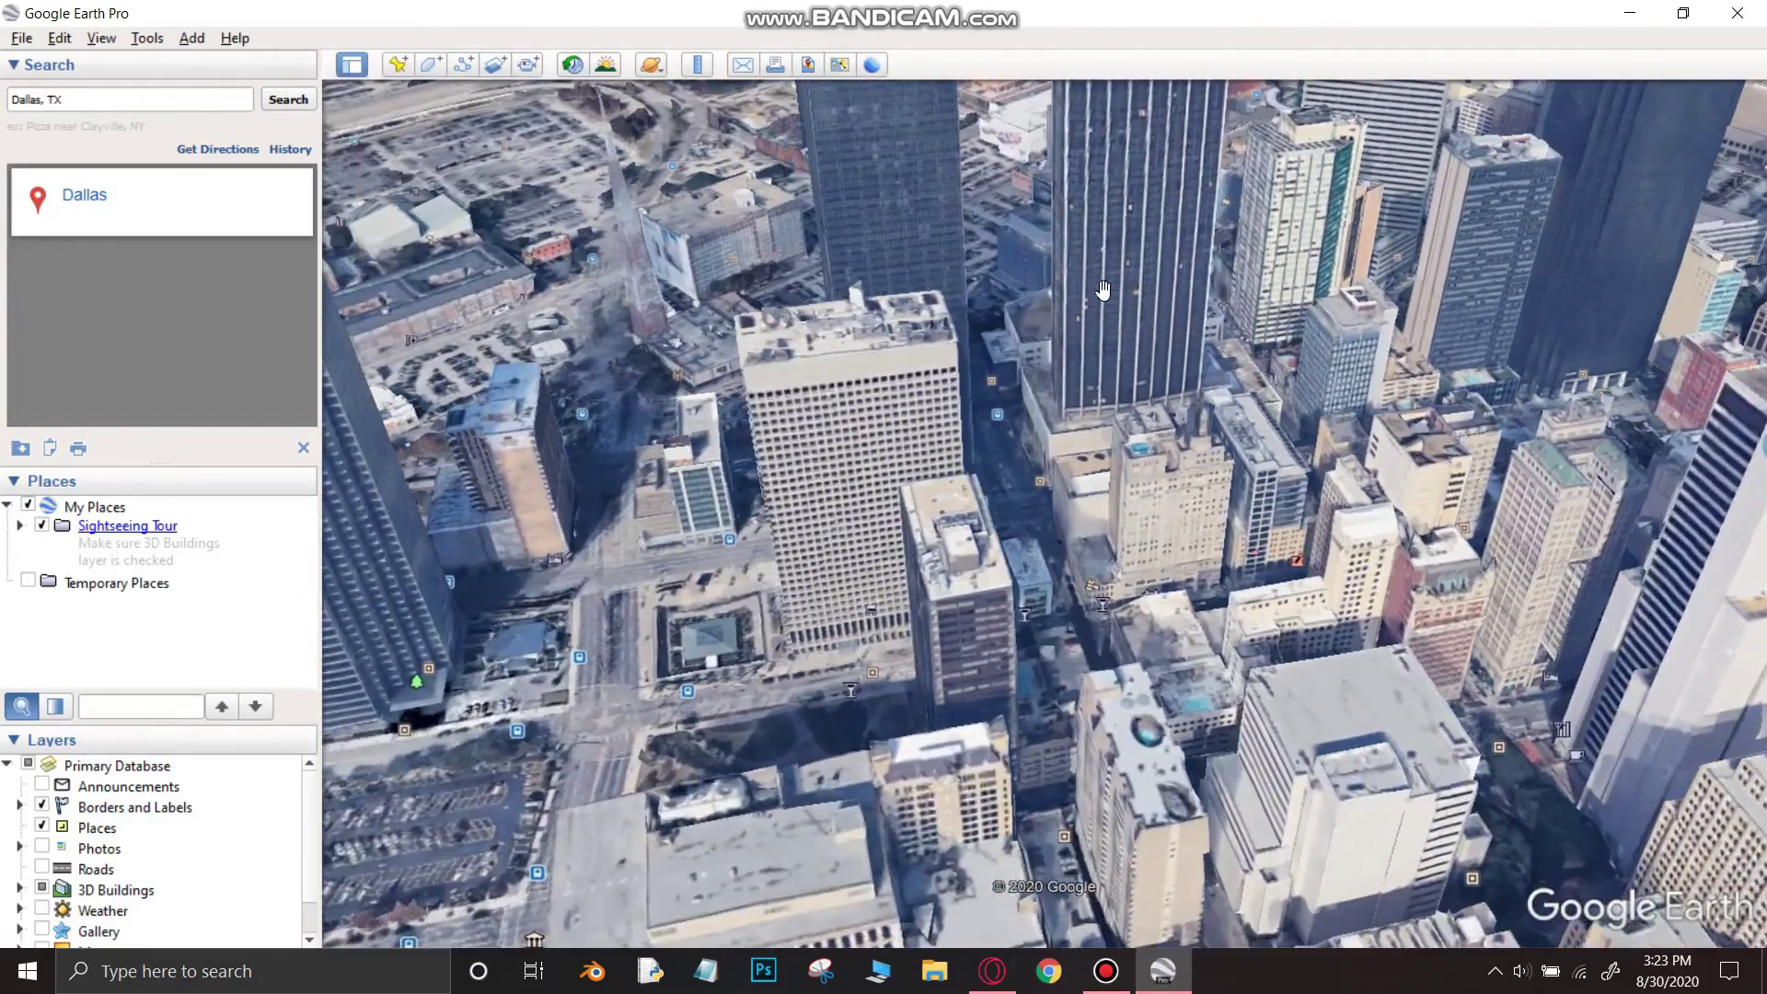
scroll(974, 489, "down", 5)
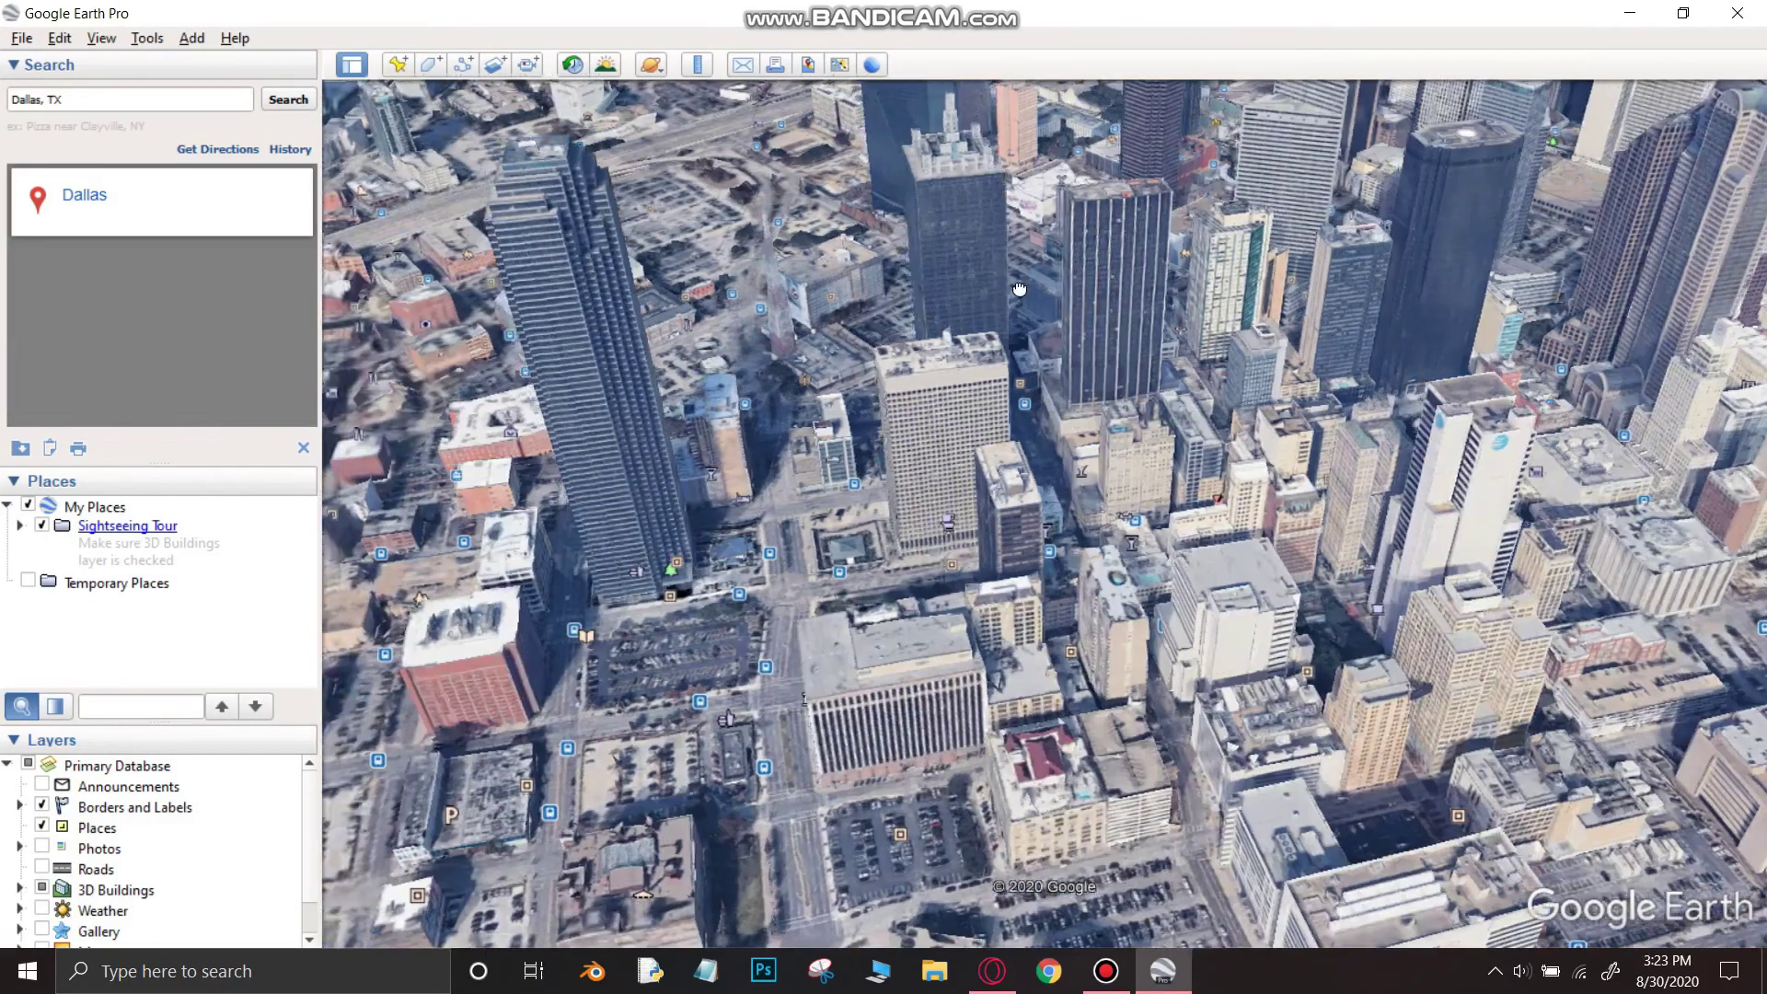
scroll(1123, 267, "up", 3)
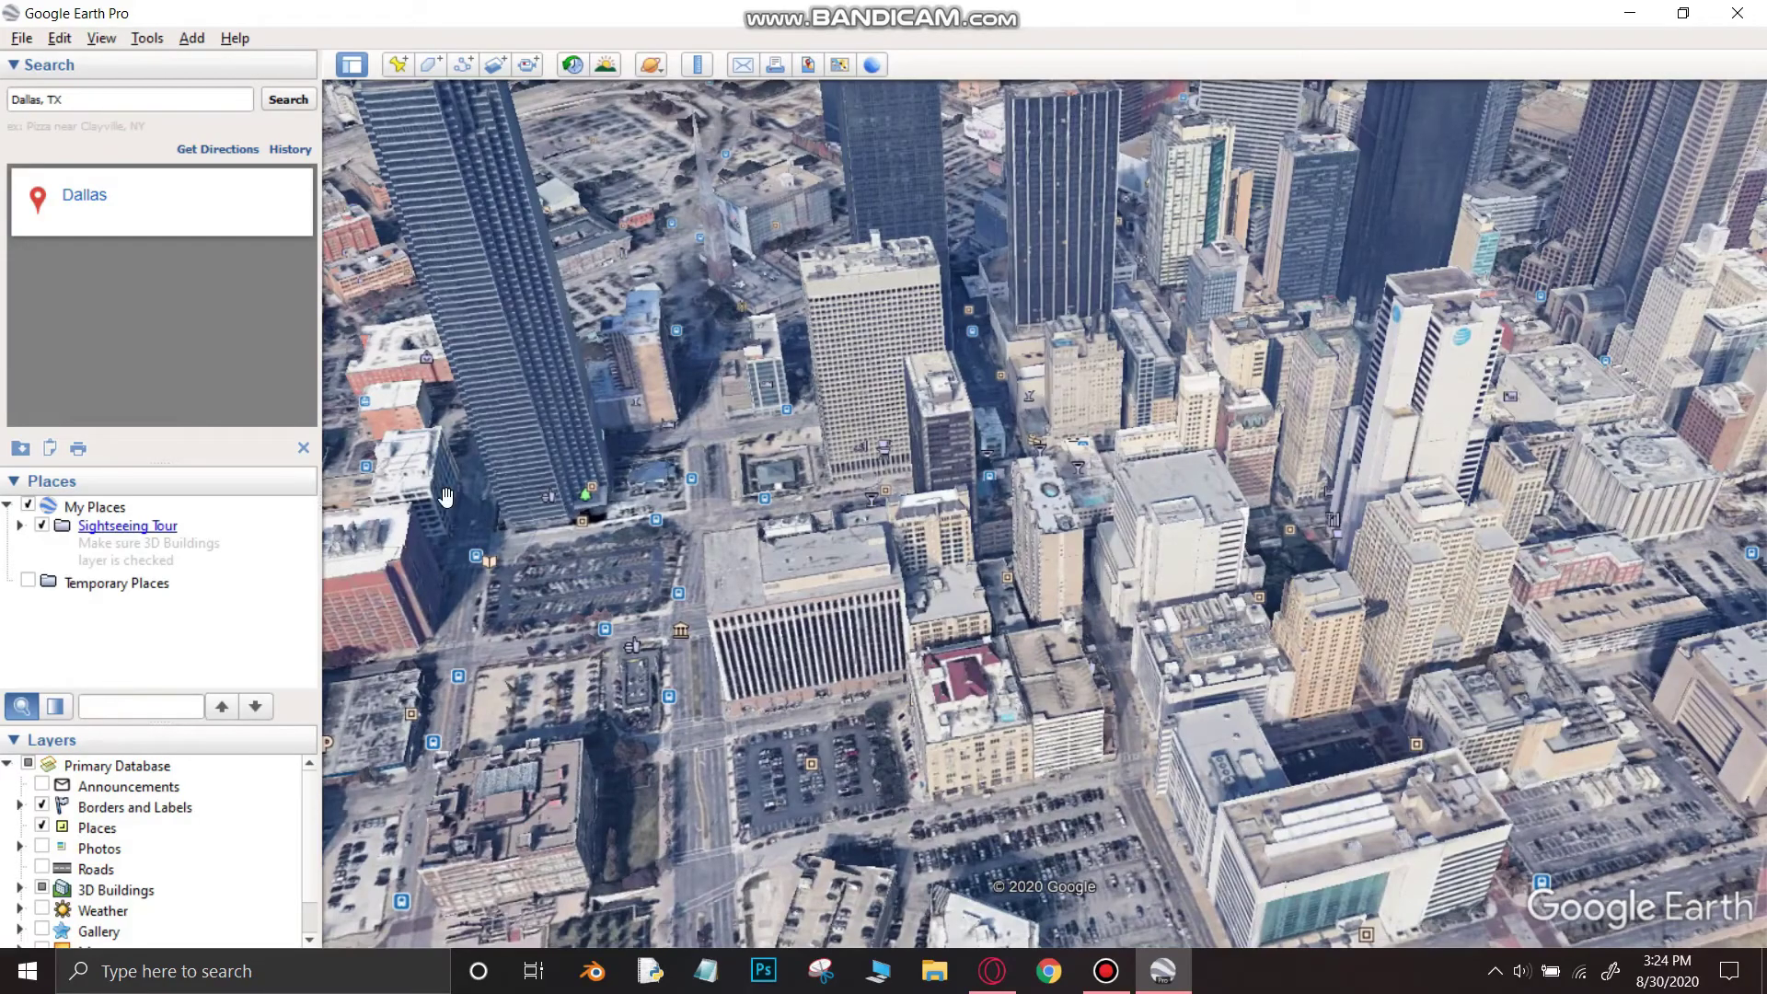
- Add a placemark 'Dallas - zoom', move it into Temporary Places and uncheck the folder
left_click(404, 75)
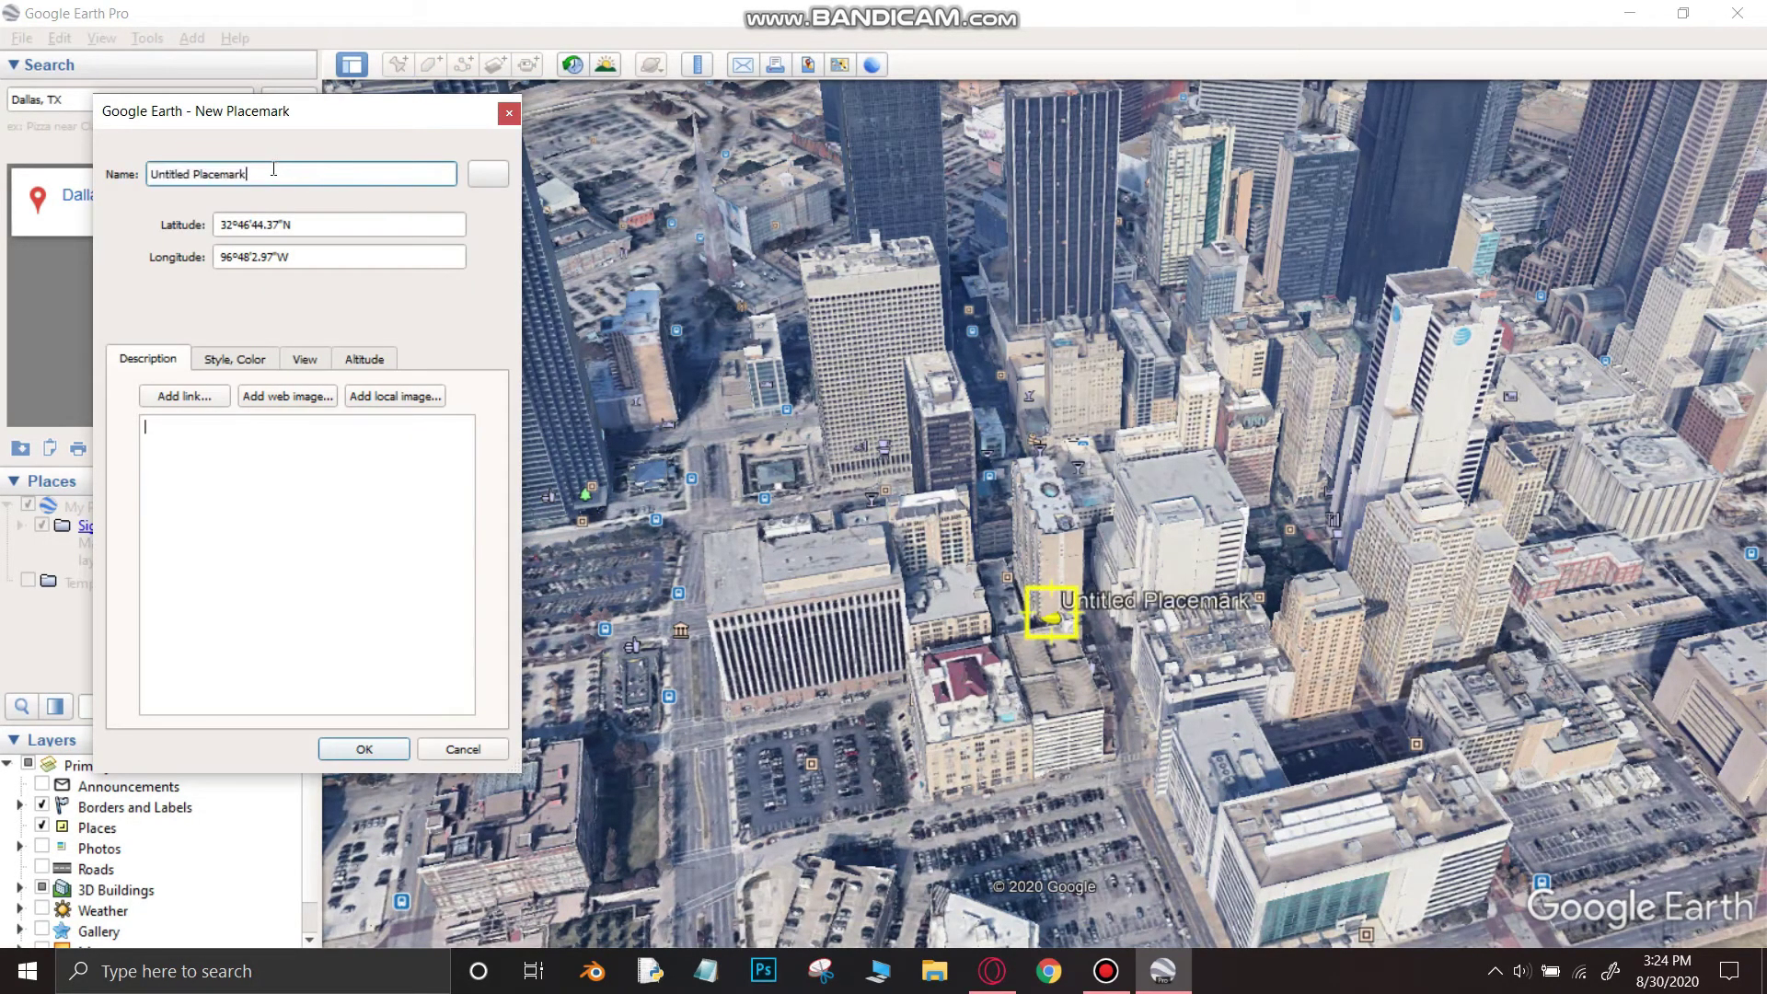
type("D")
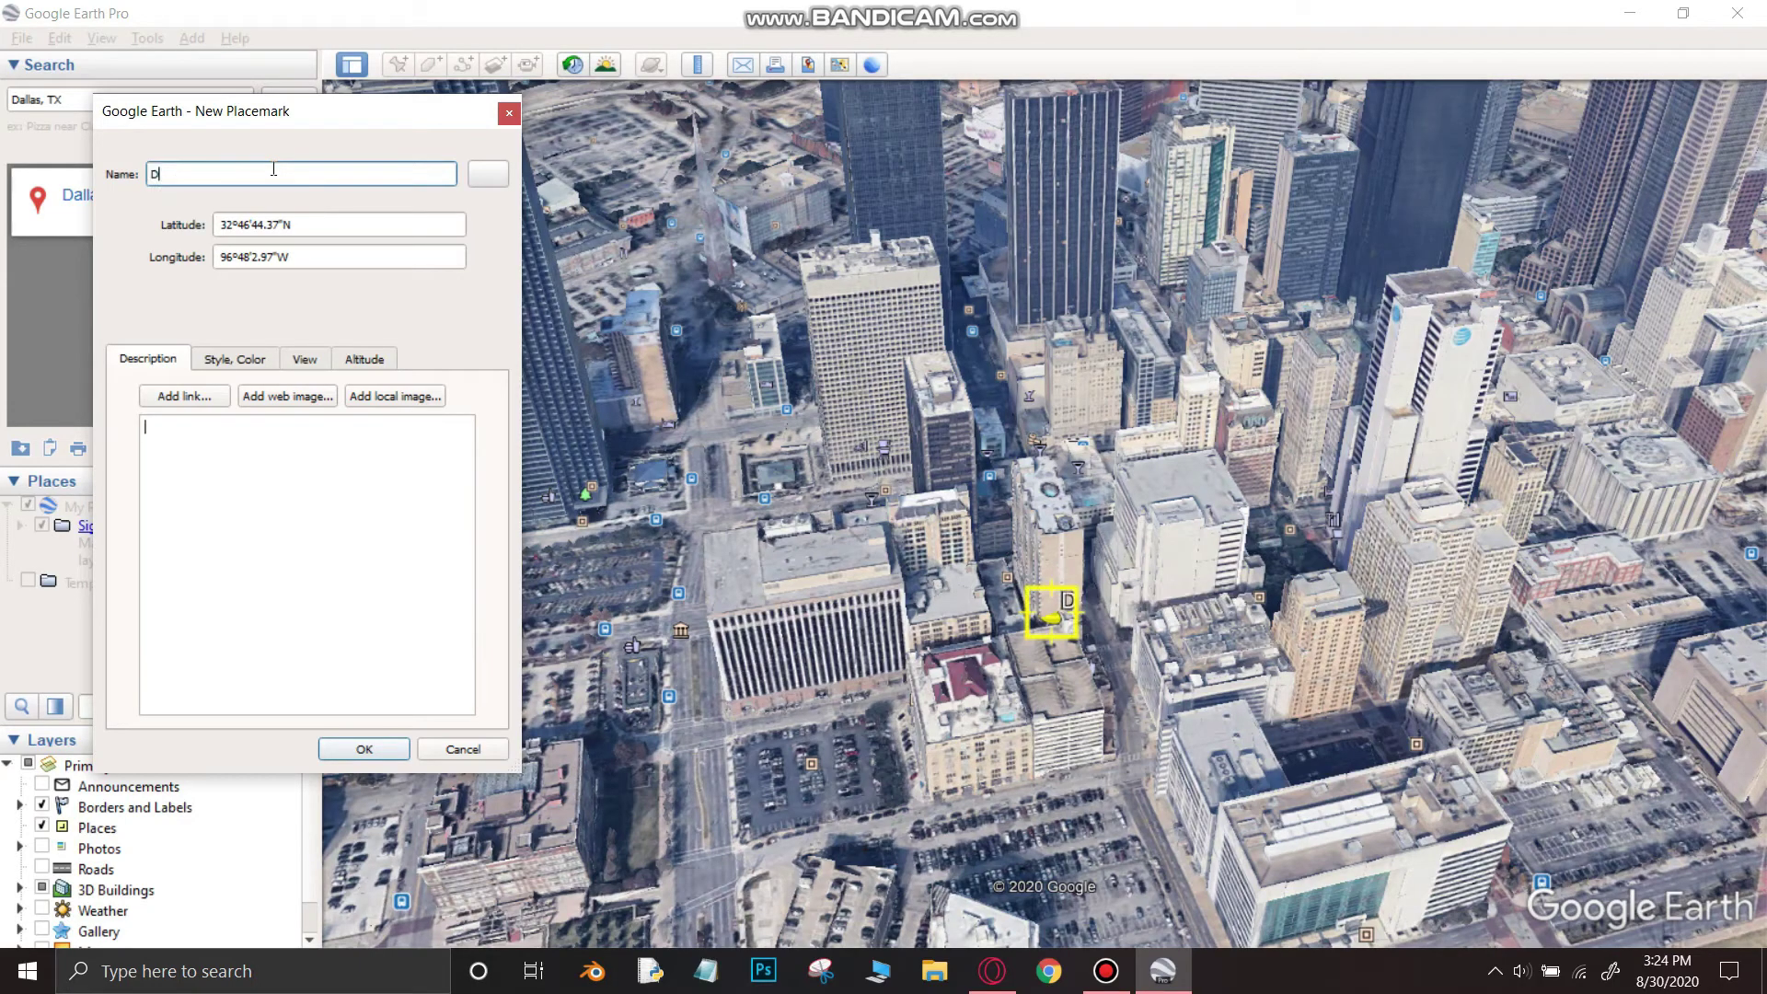
type("allas - zoom")
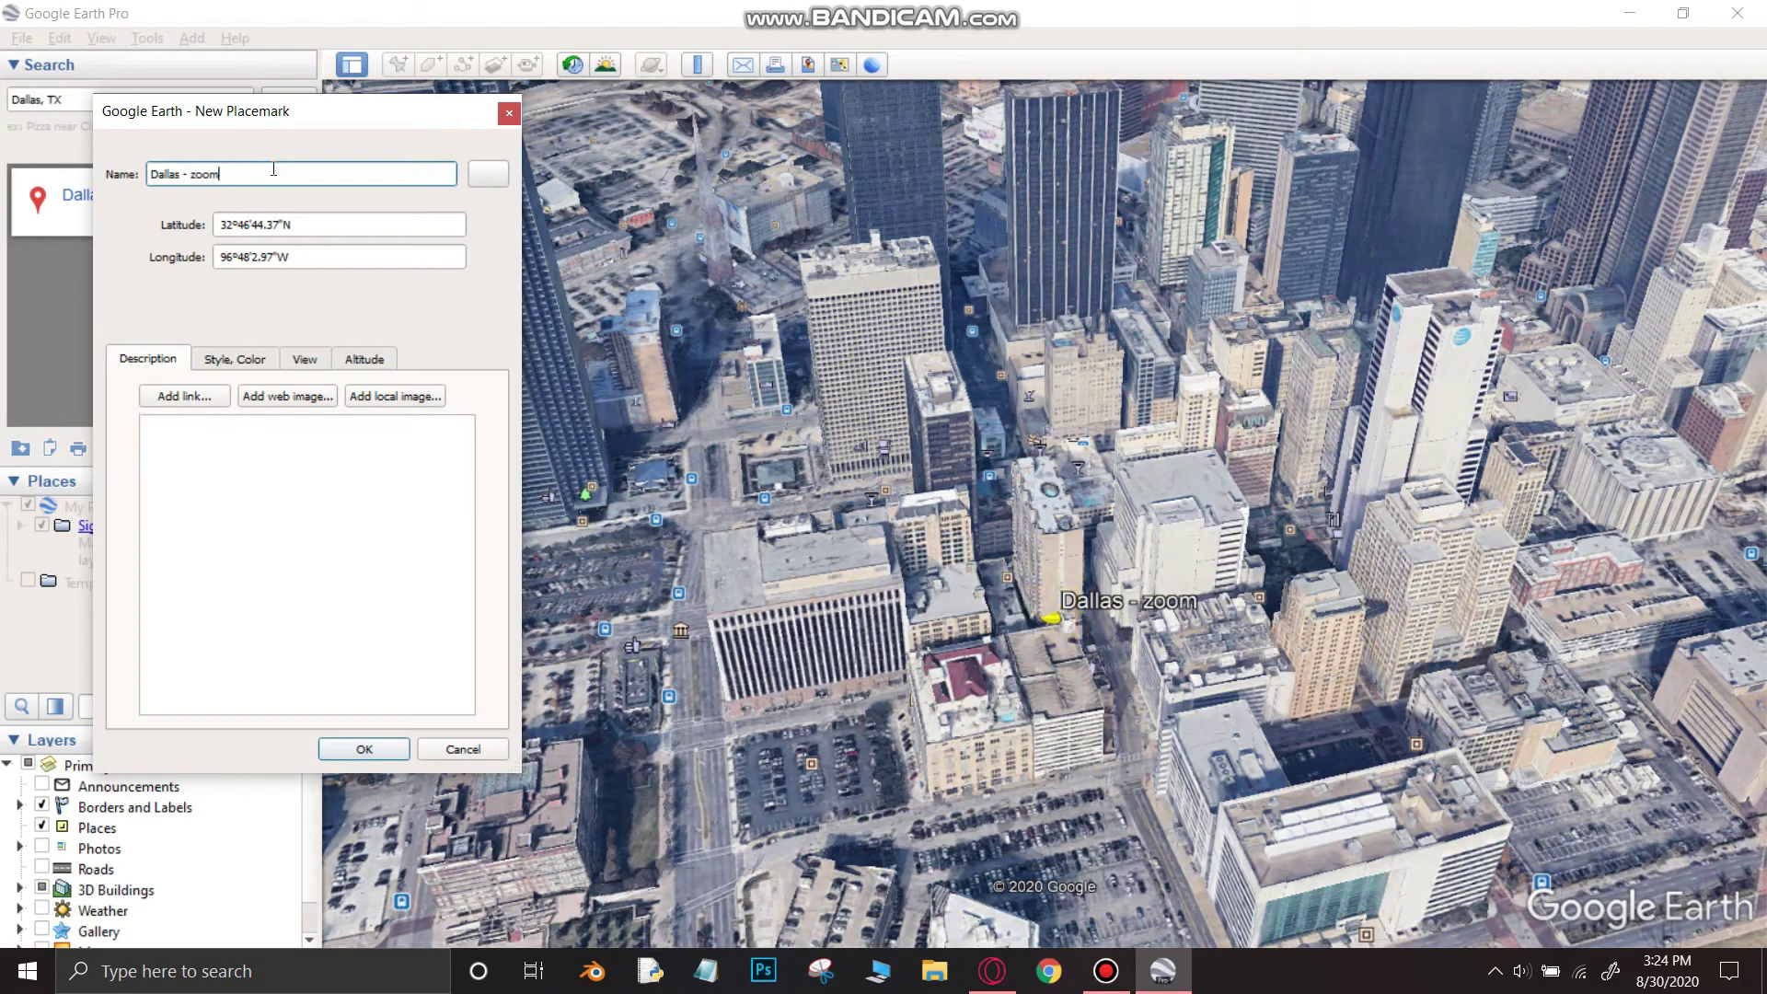
left_click(362, 749)
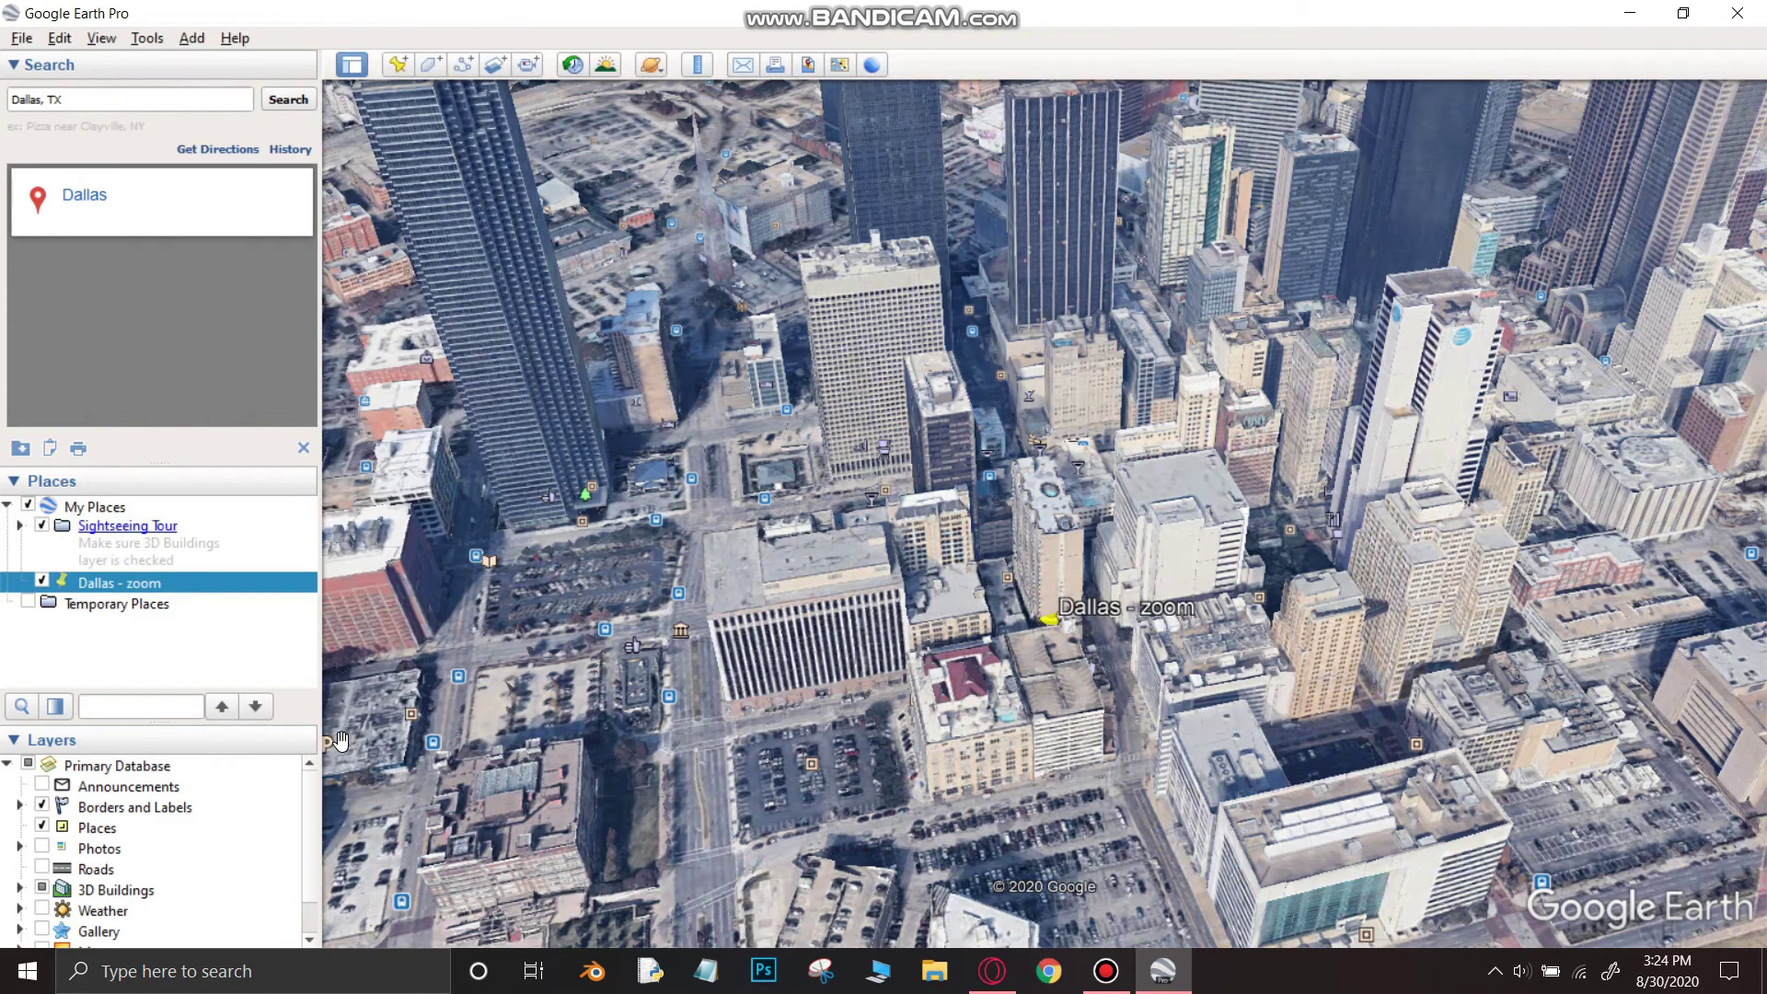
left_click_drag(85, 592, 92, 615)
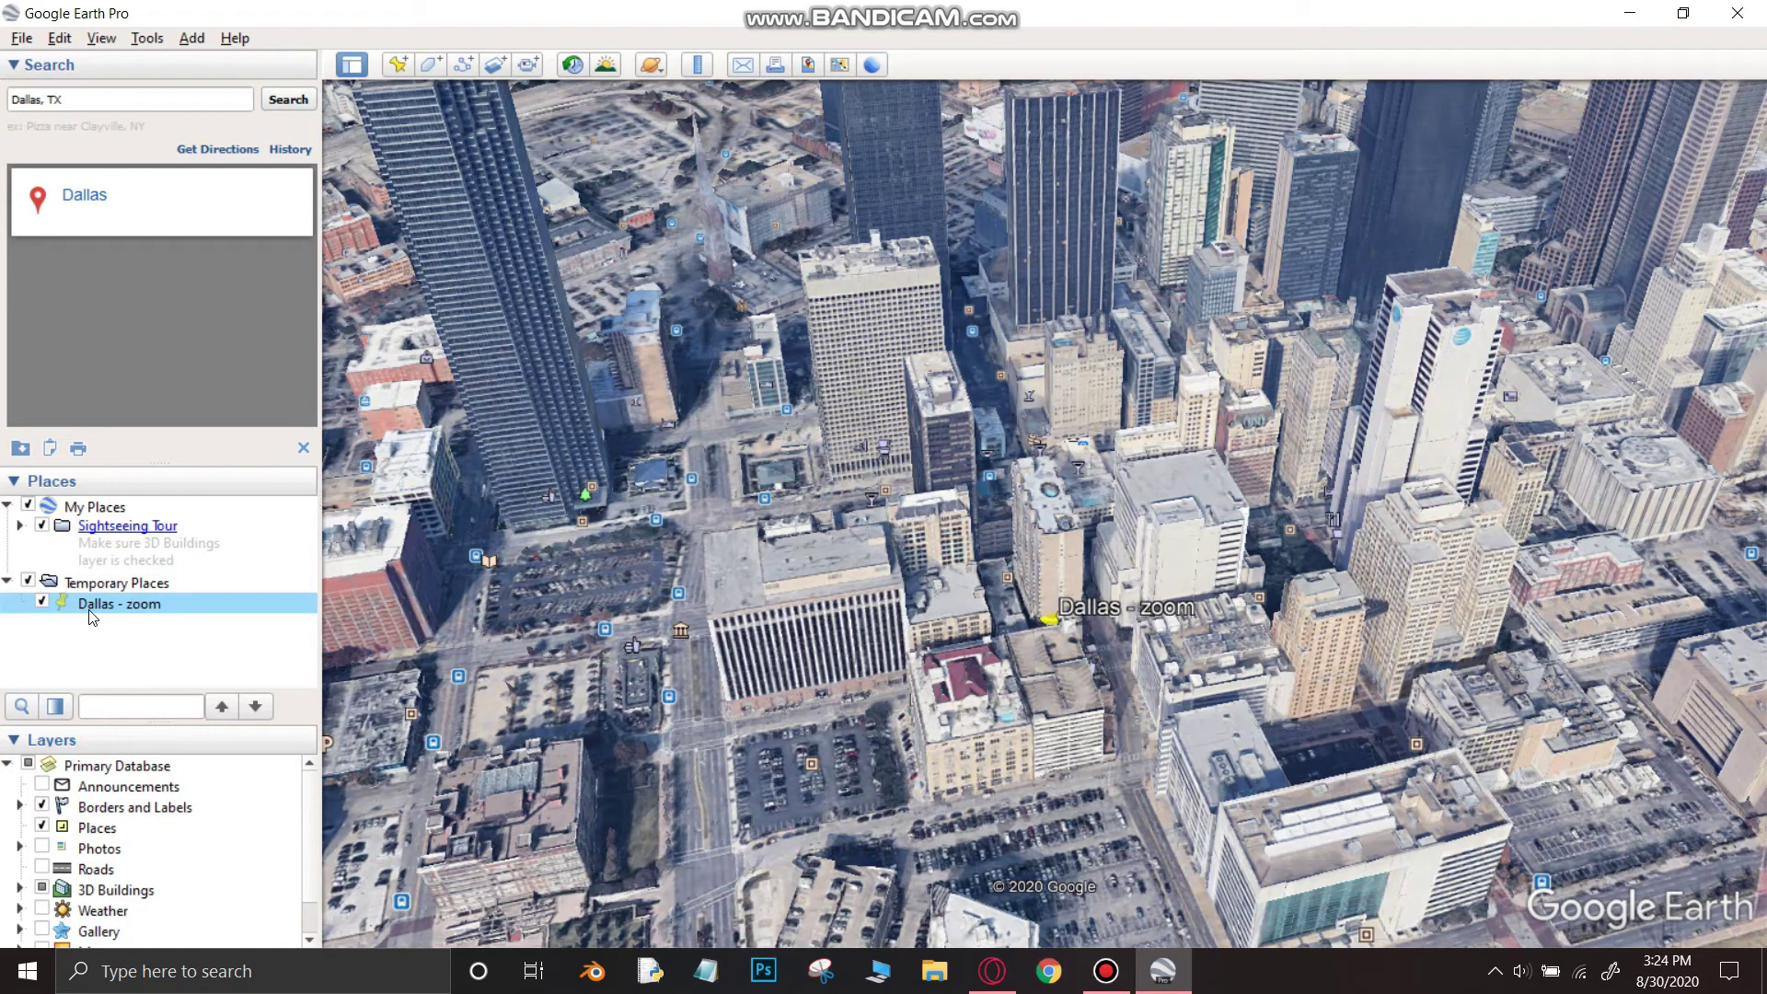
left_click(28, 583)
left_click(106, 664)
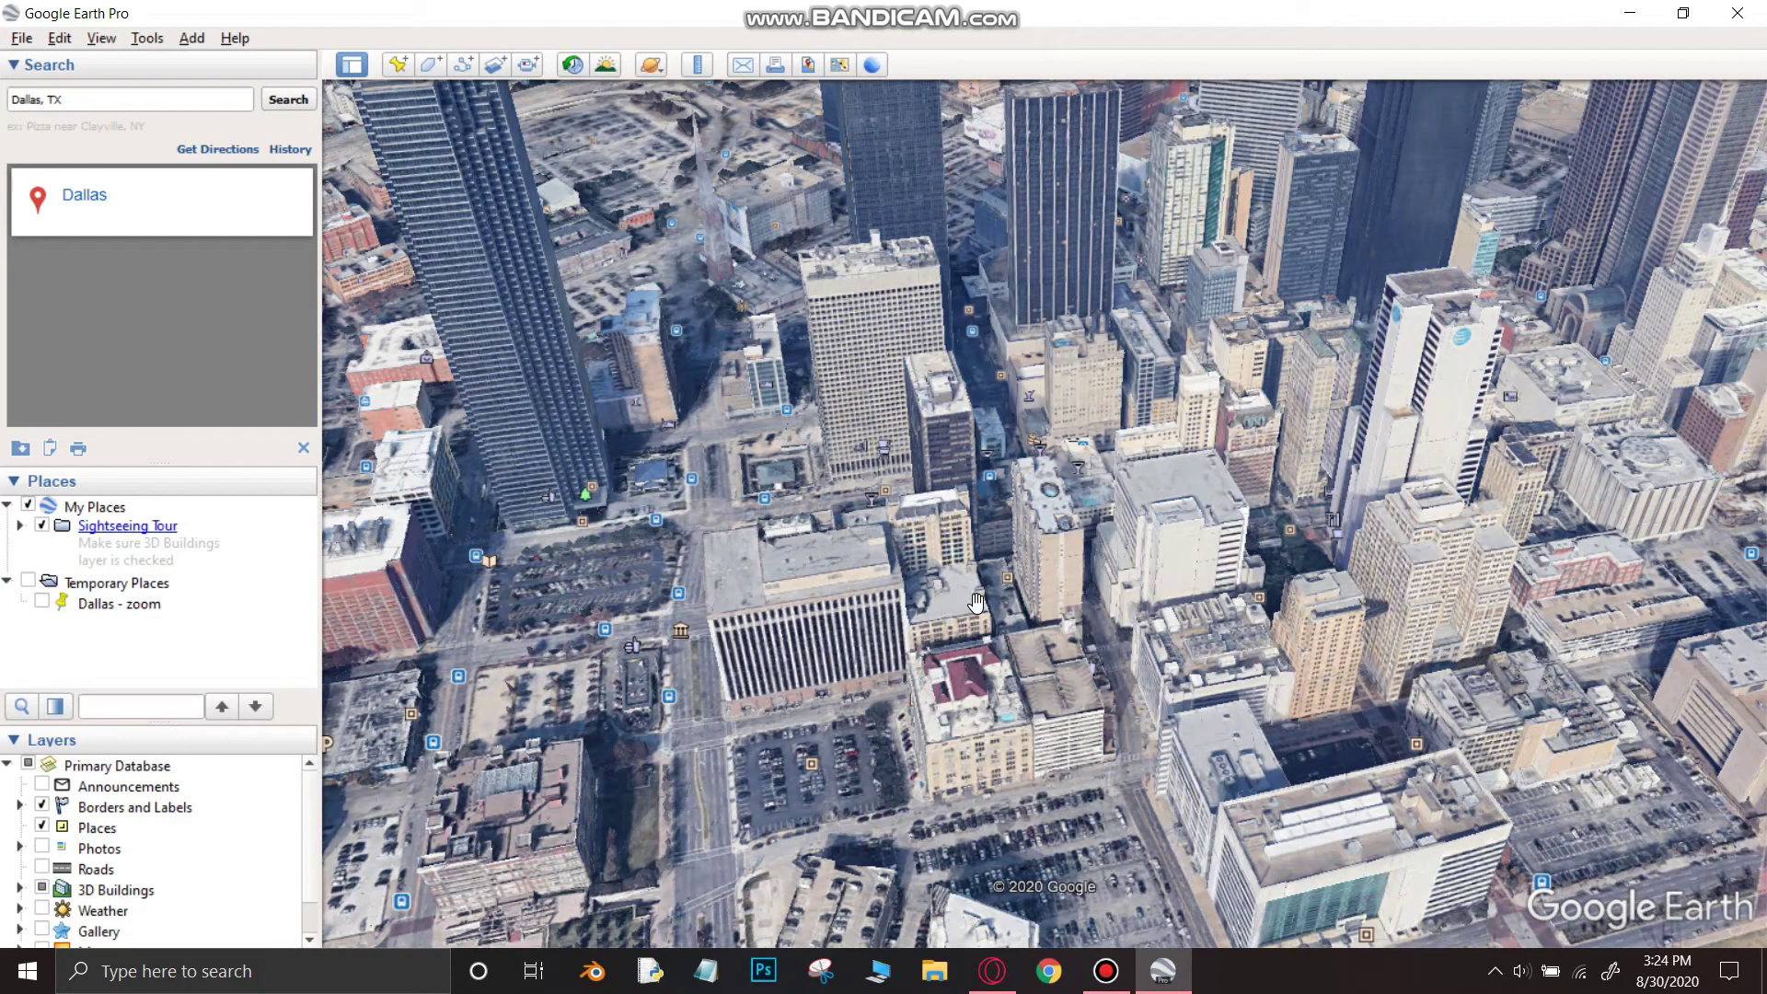
- Zoom out from downtown Dallas until the whole globe sits small among the stars
scroll(977, 603, "down", 5)
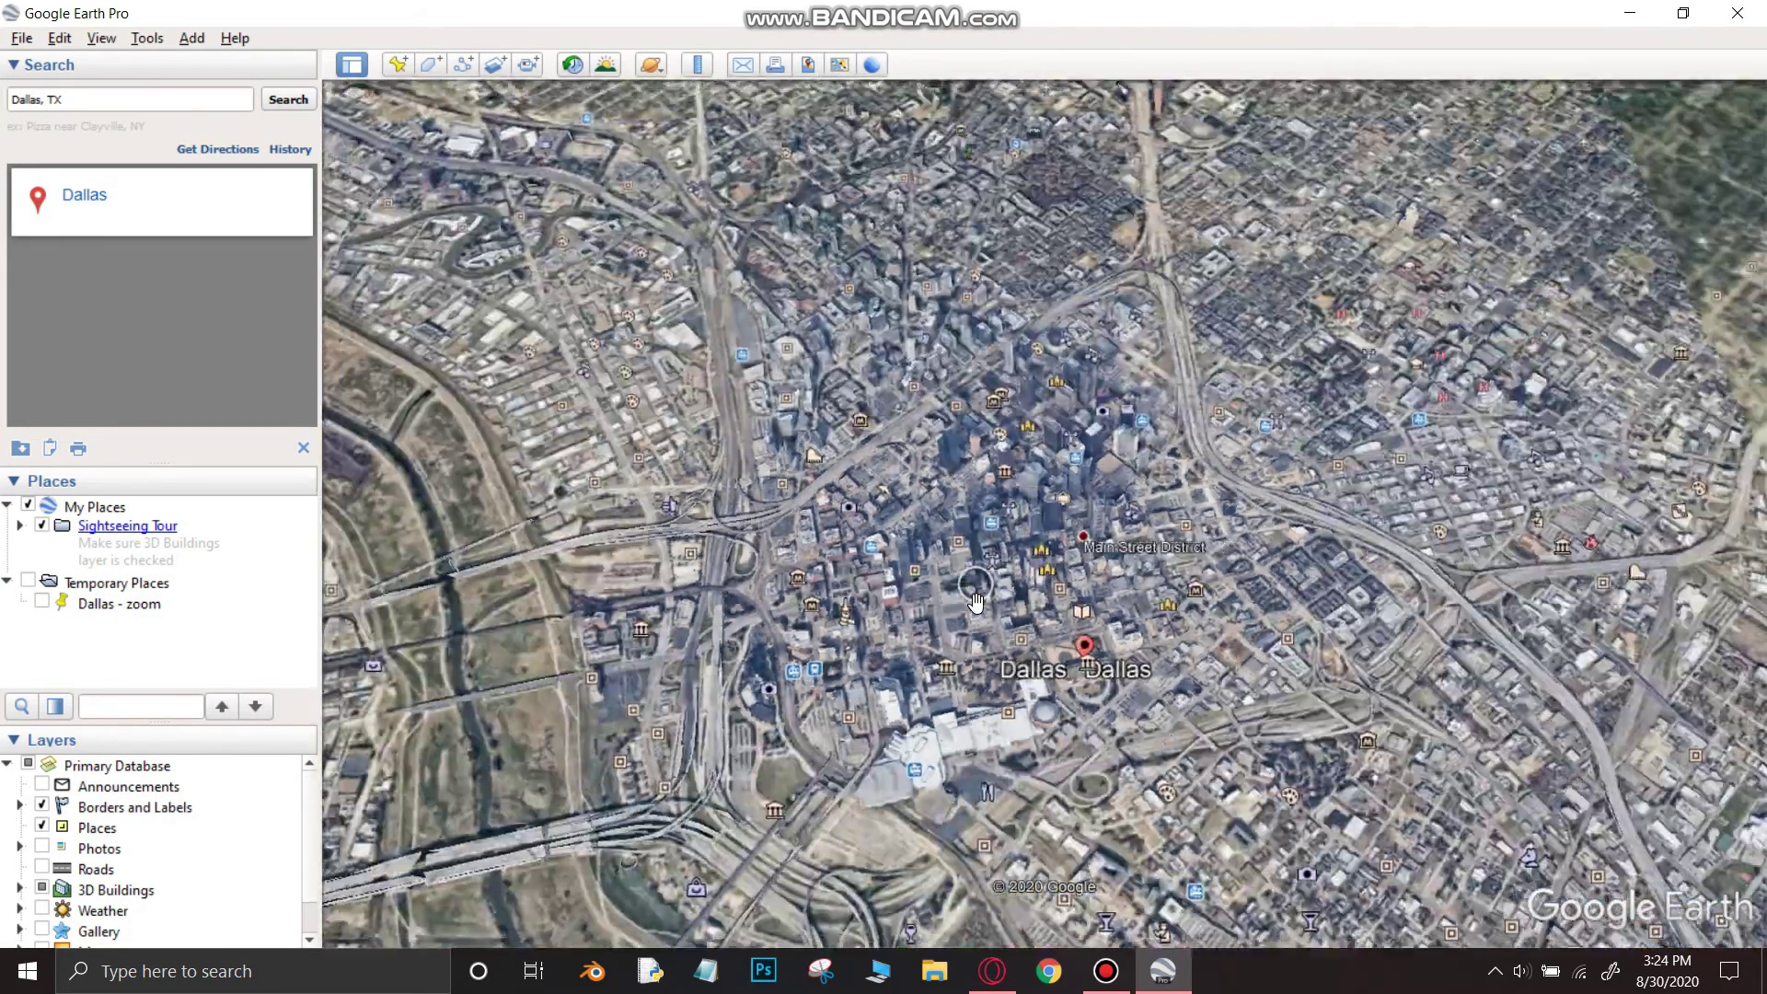
scroll(976, 602, "down", 5)
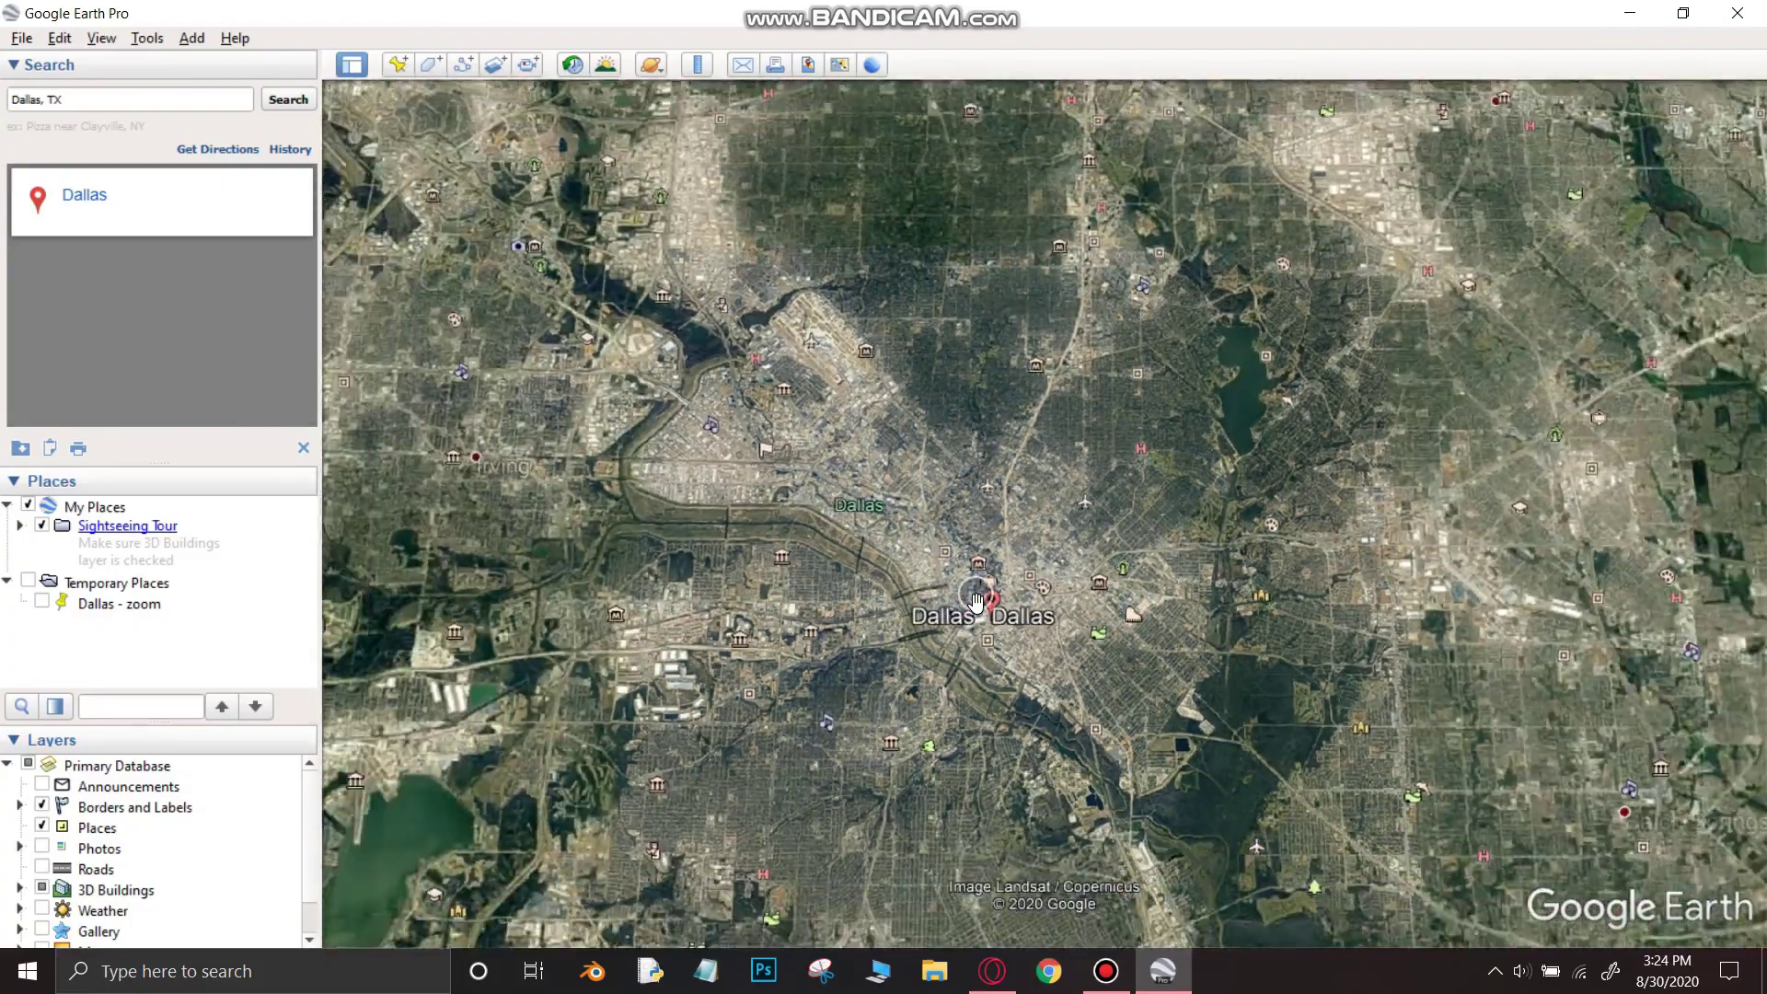
scroll(976, 600, "down", 5)
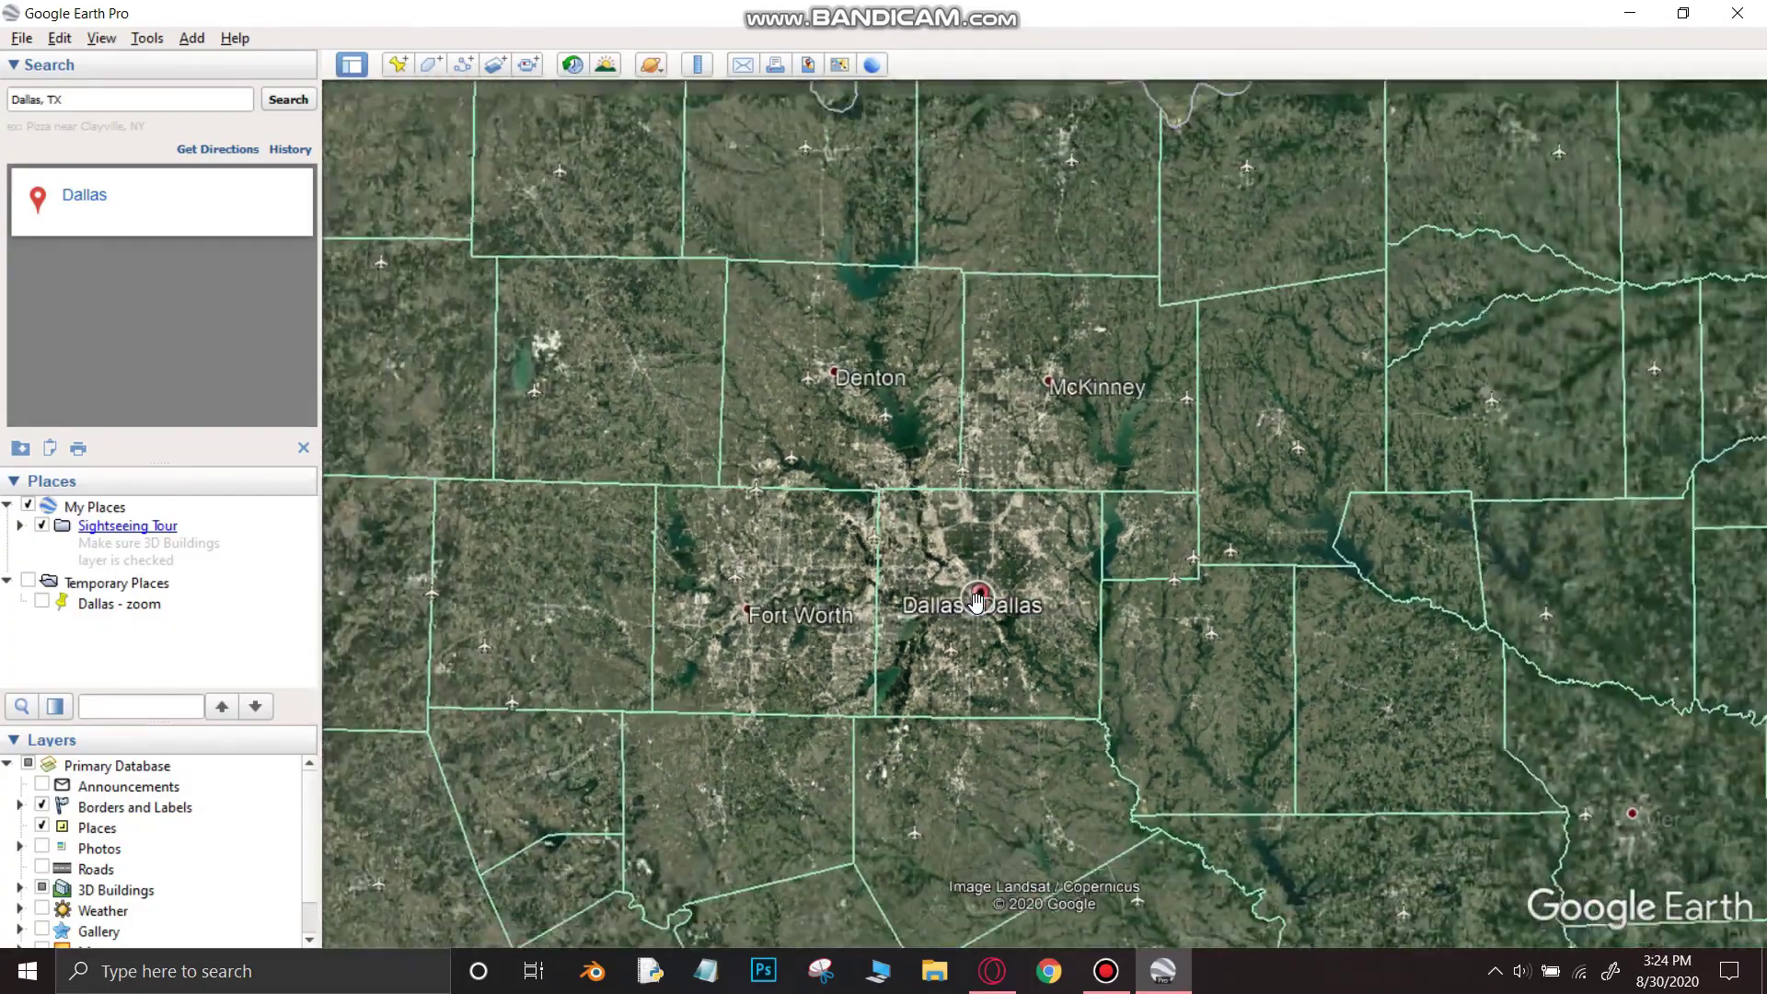
scroll(977, 601, "down", 5)
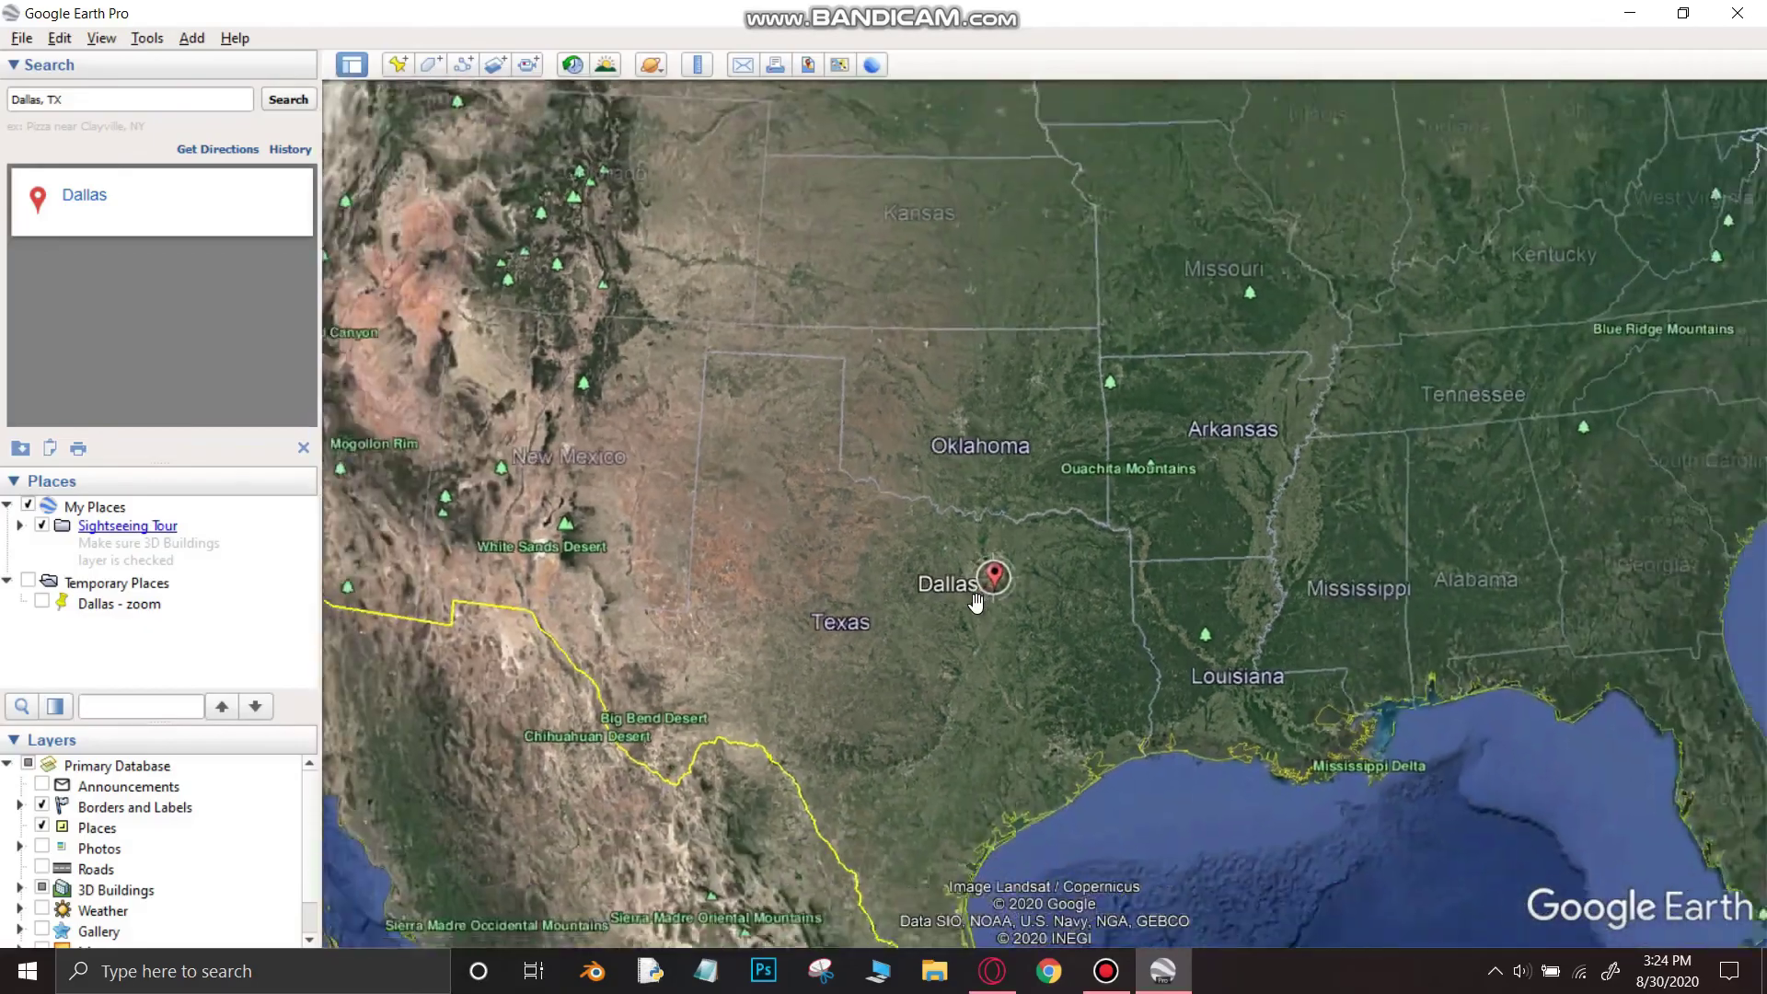
scroll(977, 603, "down", 5)
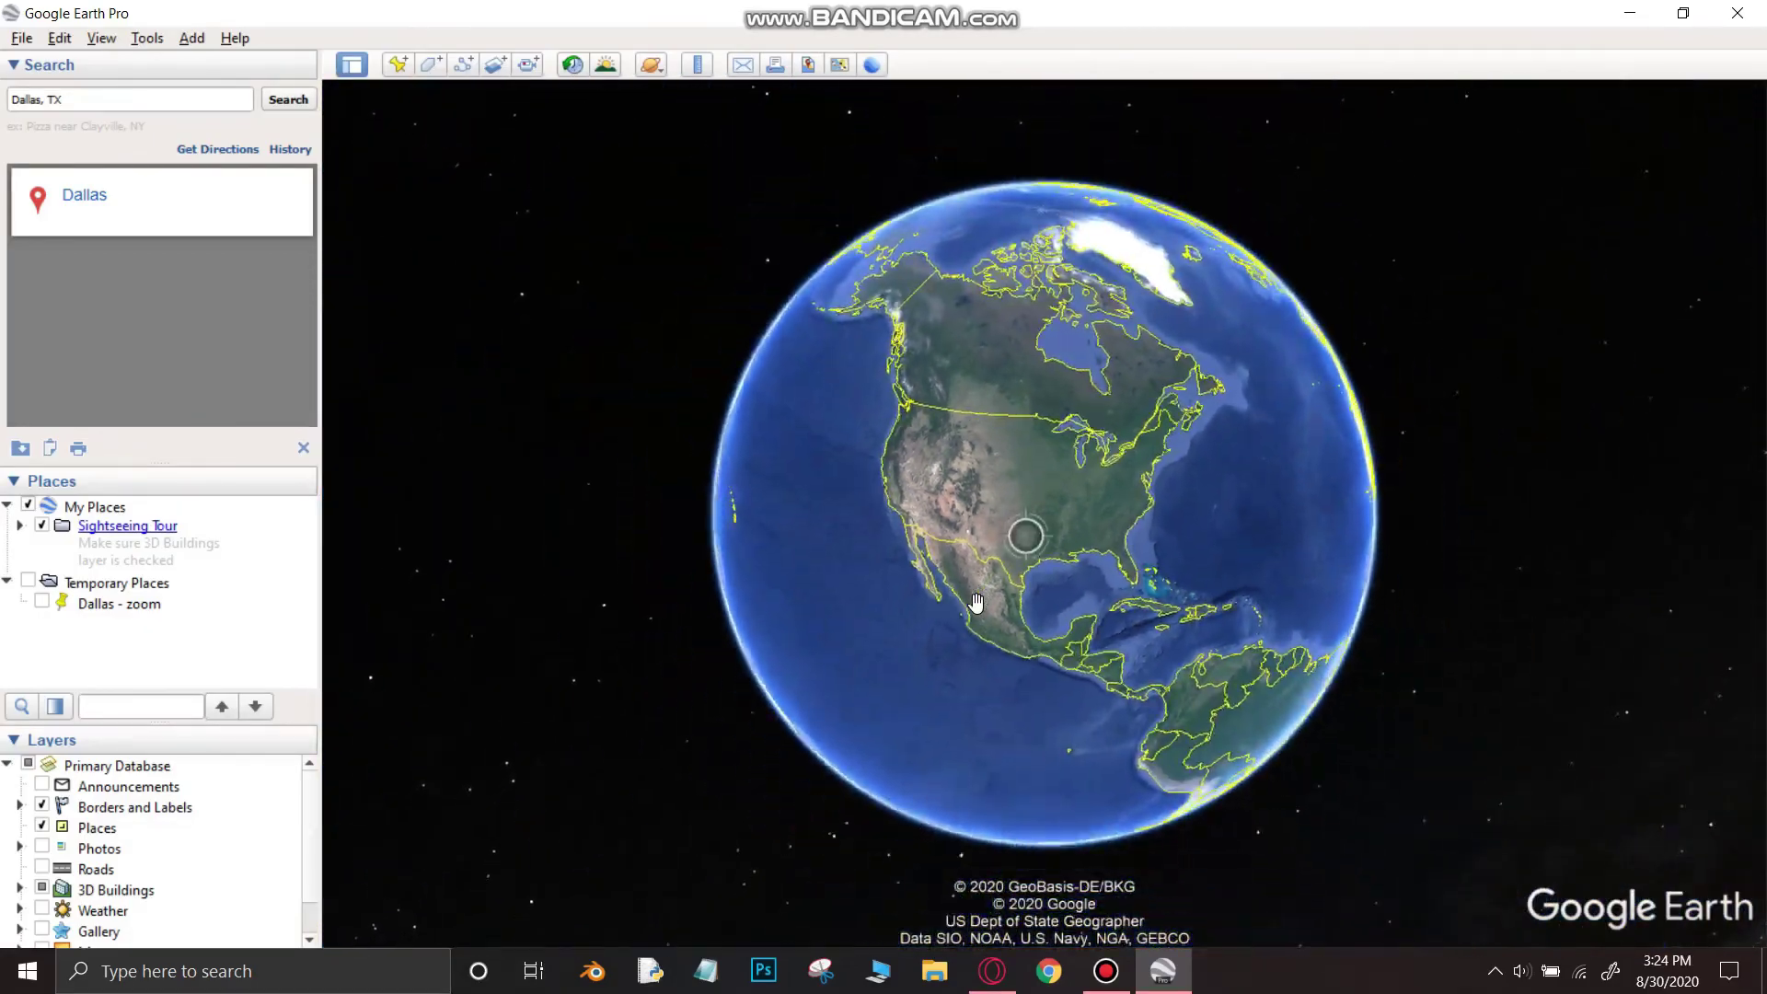
scroll(977, 603, "down", 3)
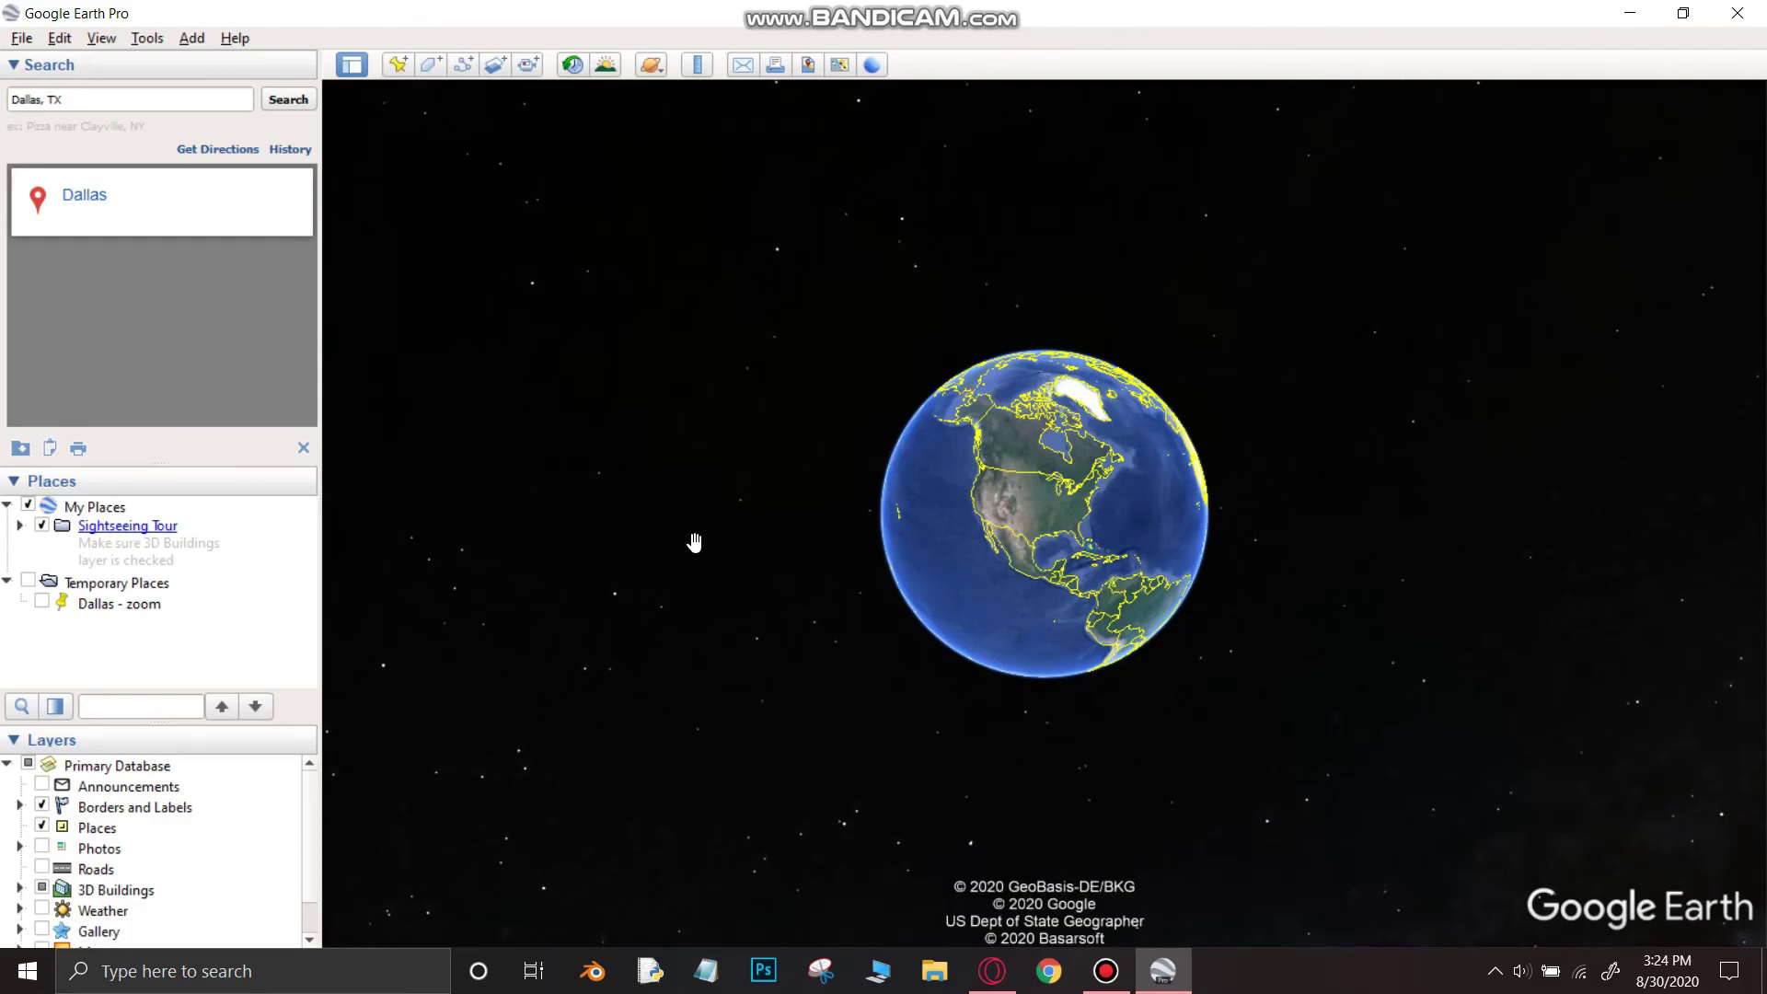
scroll(725, 544, "down", 2)
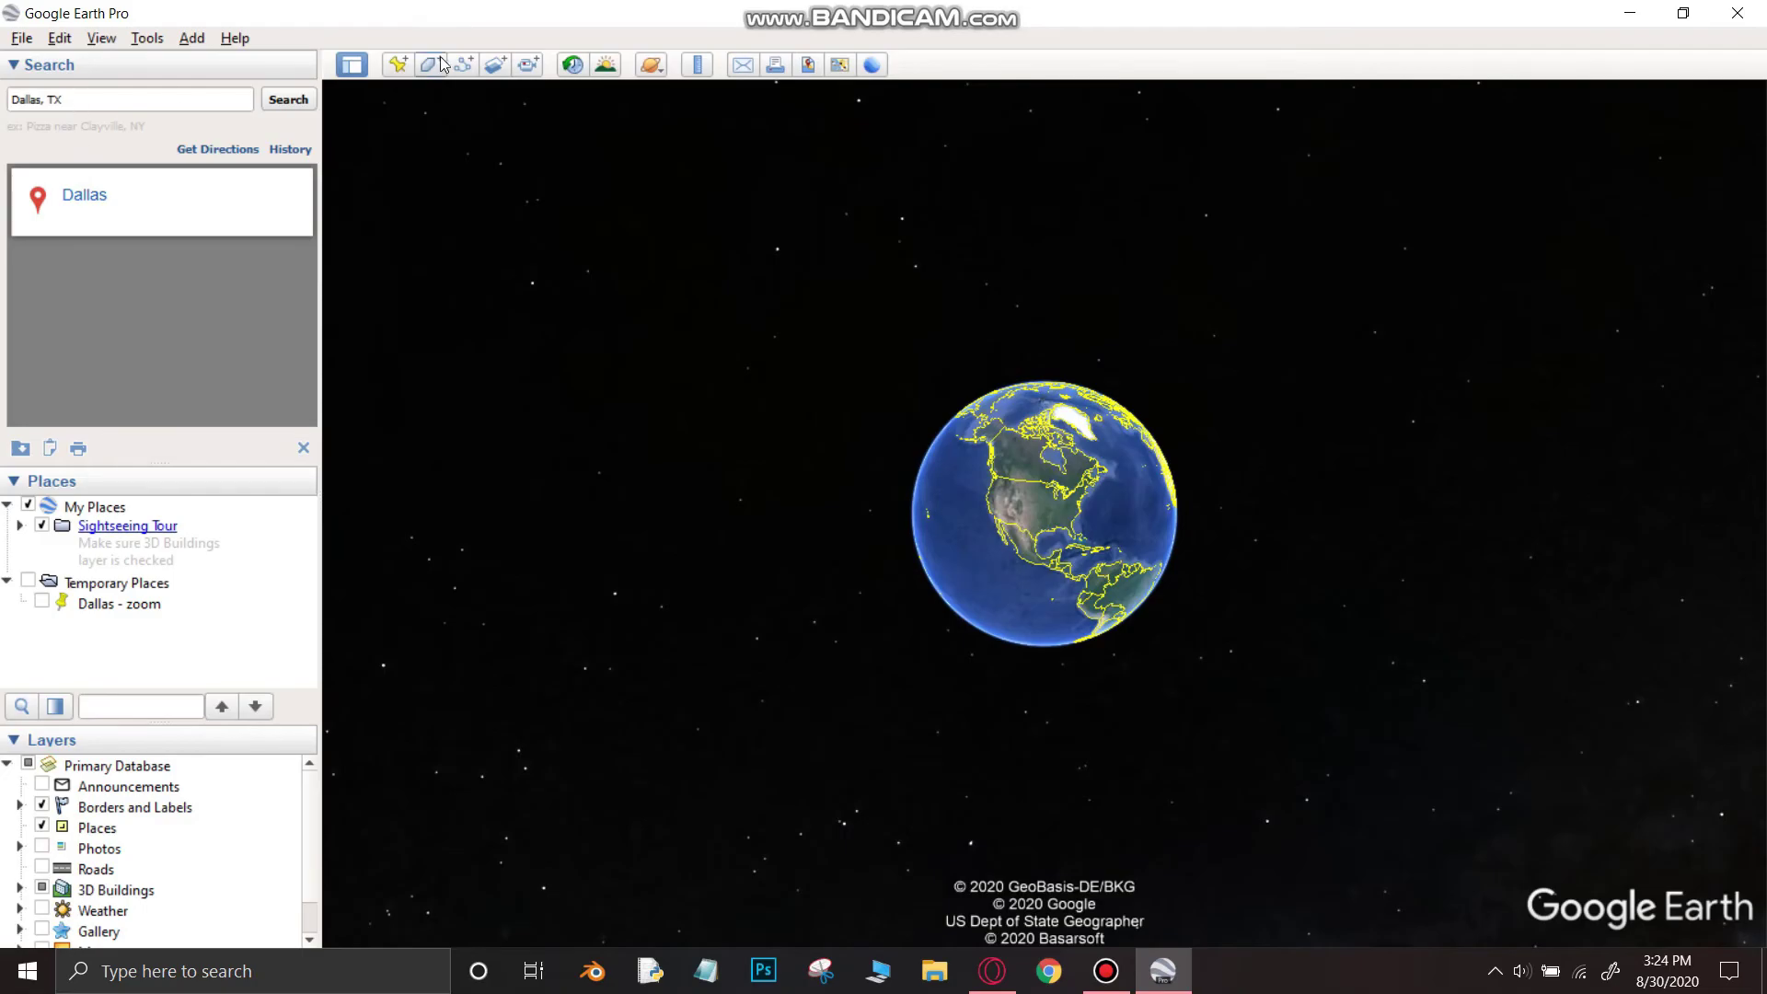
- Add a placemark named 'Space' for this view and uncheck it
left_click(394, 64)
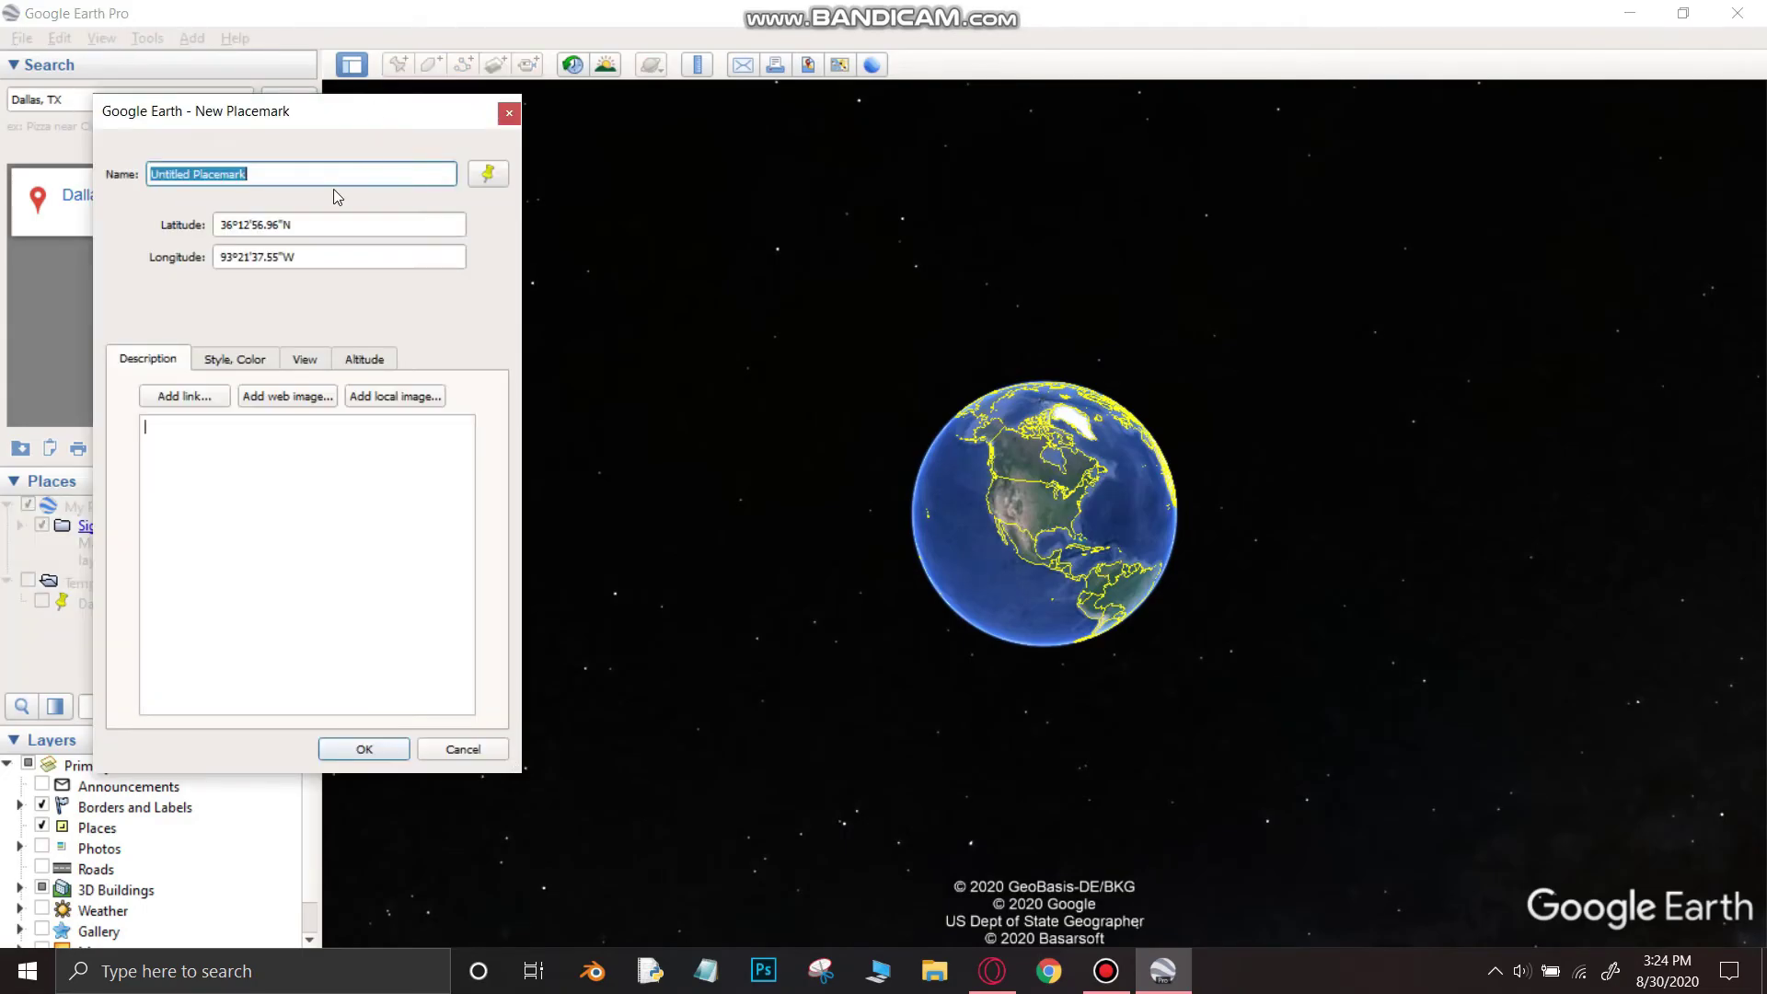
type("Space")
key("Return")
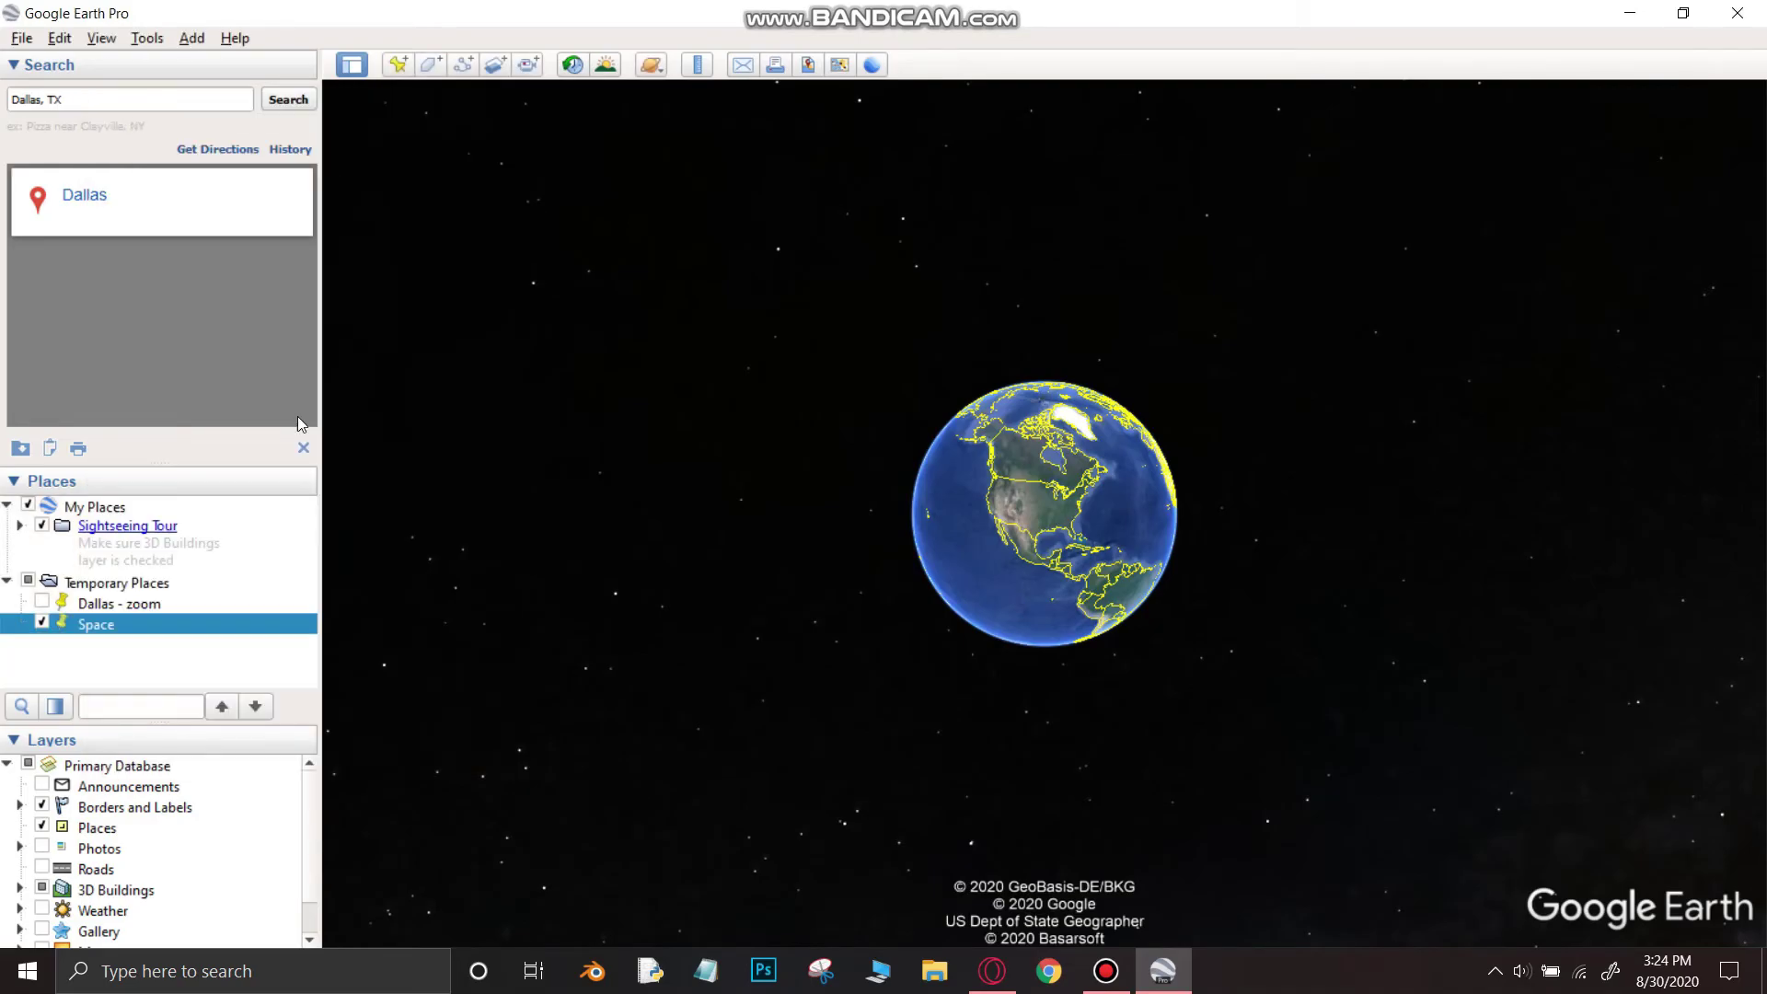
left_click(41, 624)
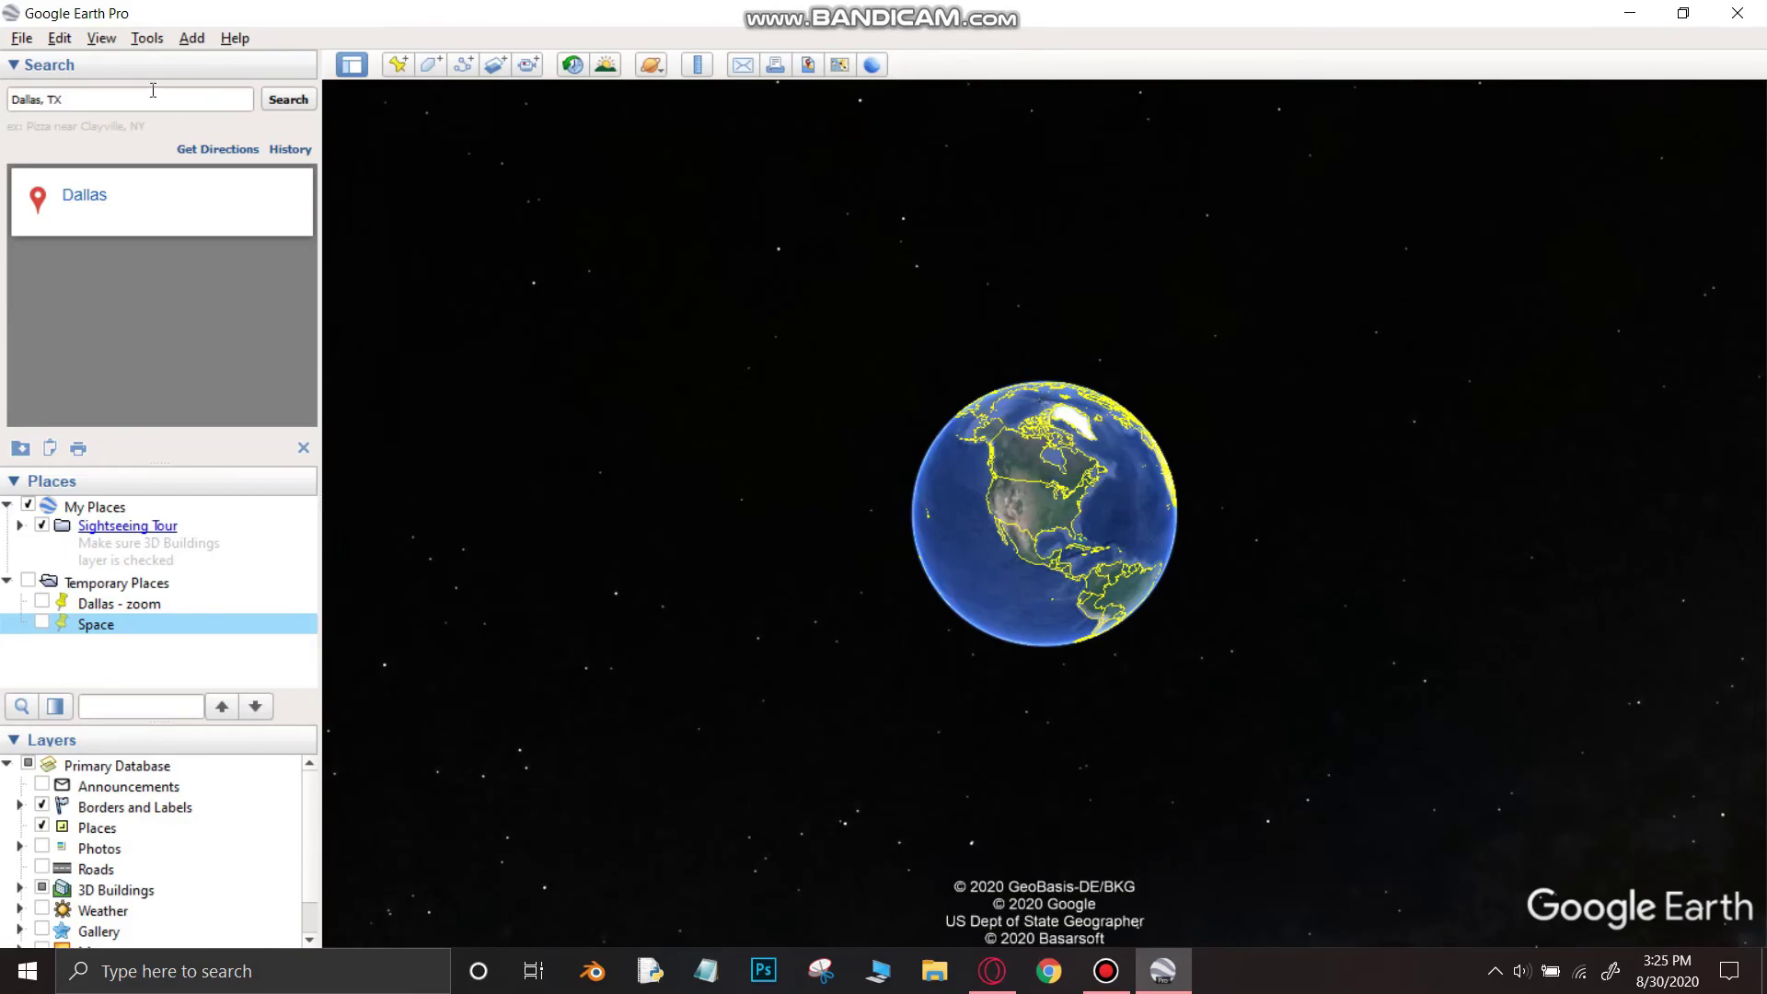
- Search 'rio' and fly to Rio de Janeiro, State of Rio de Janeiro, Brazil
key("alt+Tab")
key("alt+Tab")
key("alt+Tab")
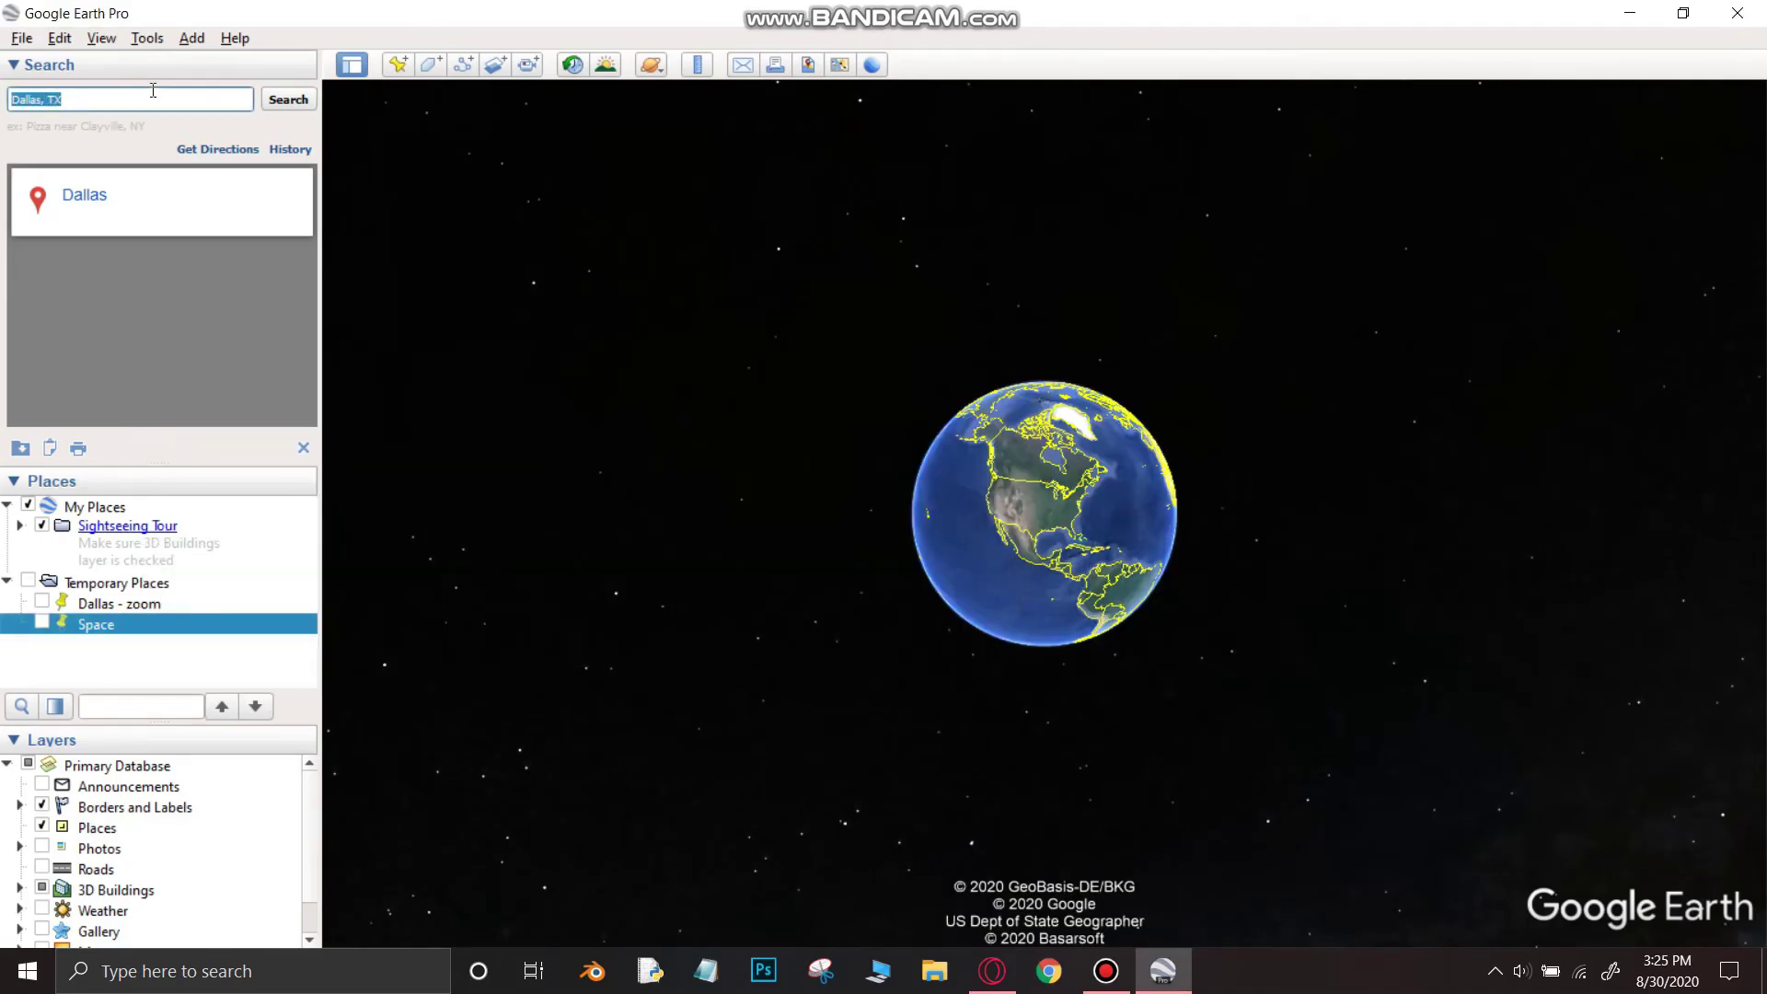
type("rio")
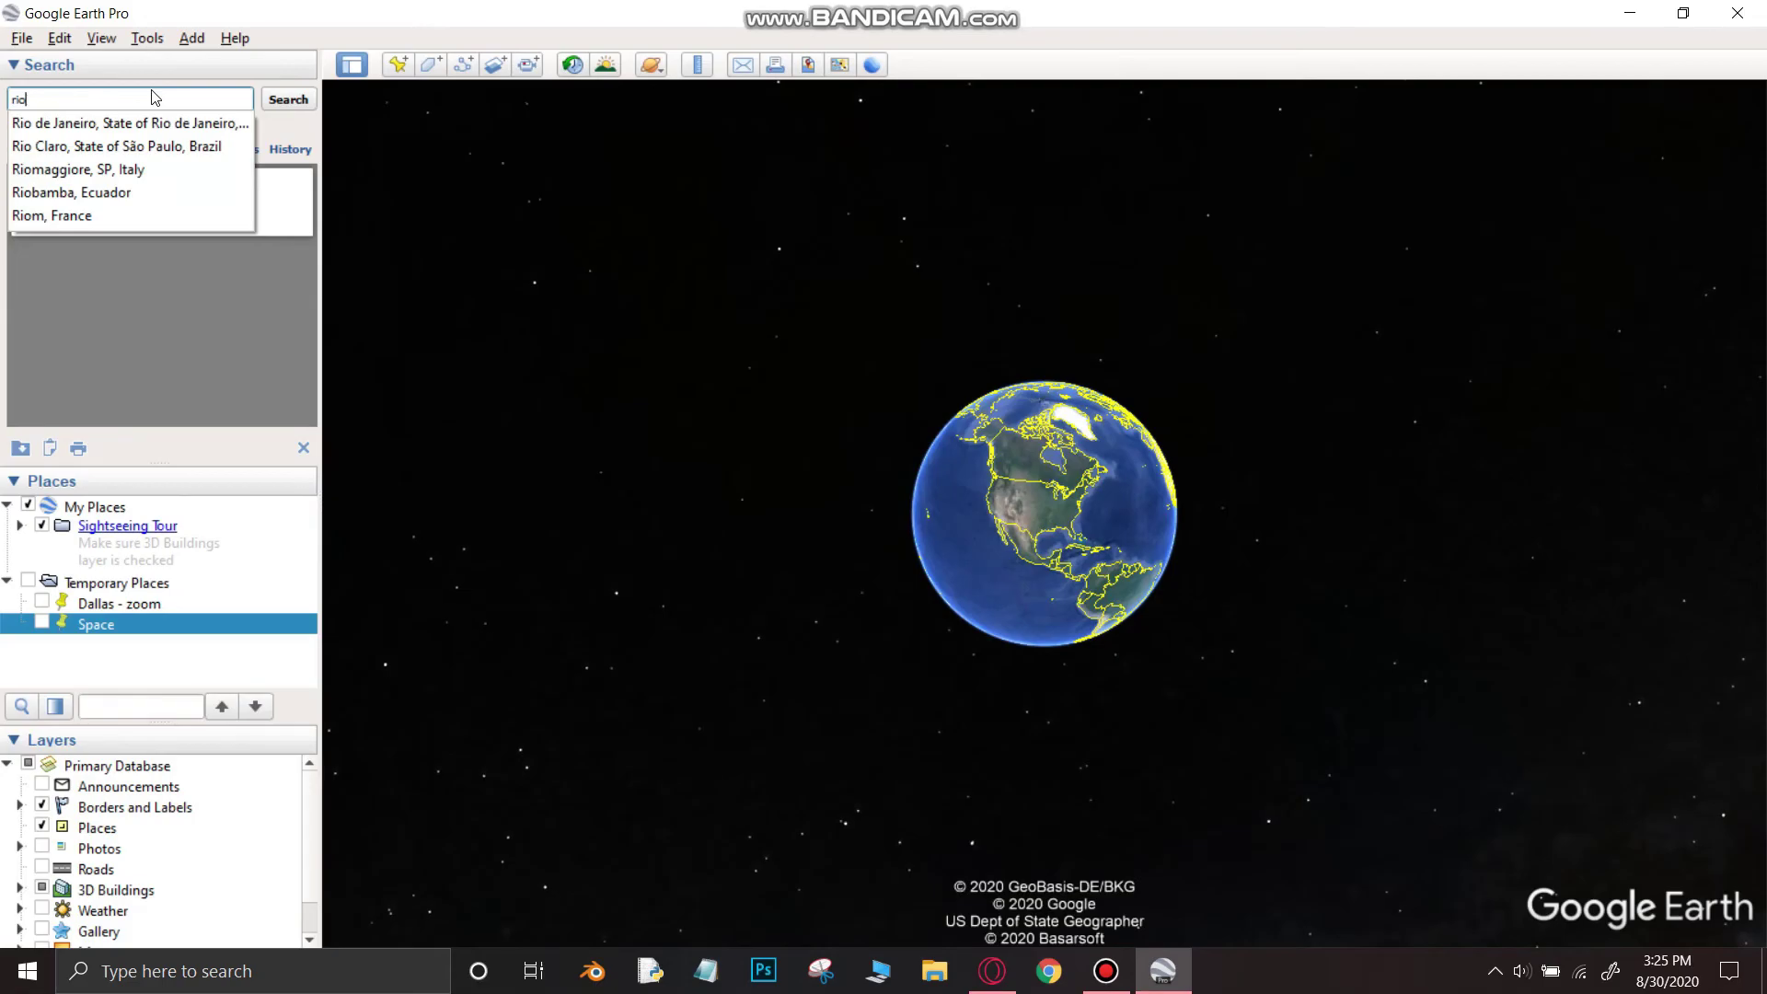
left_click(153, 125)
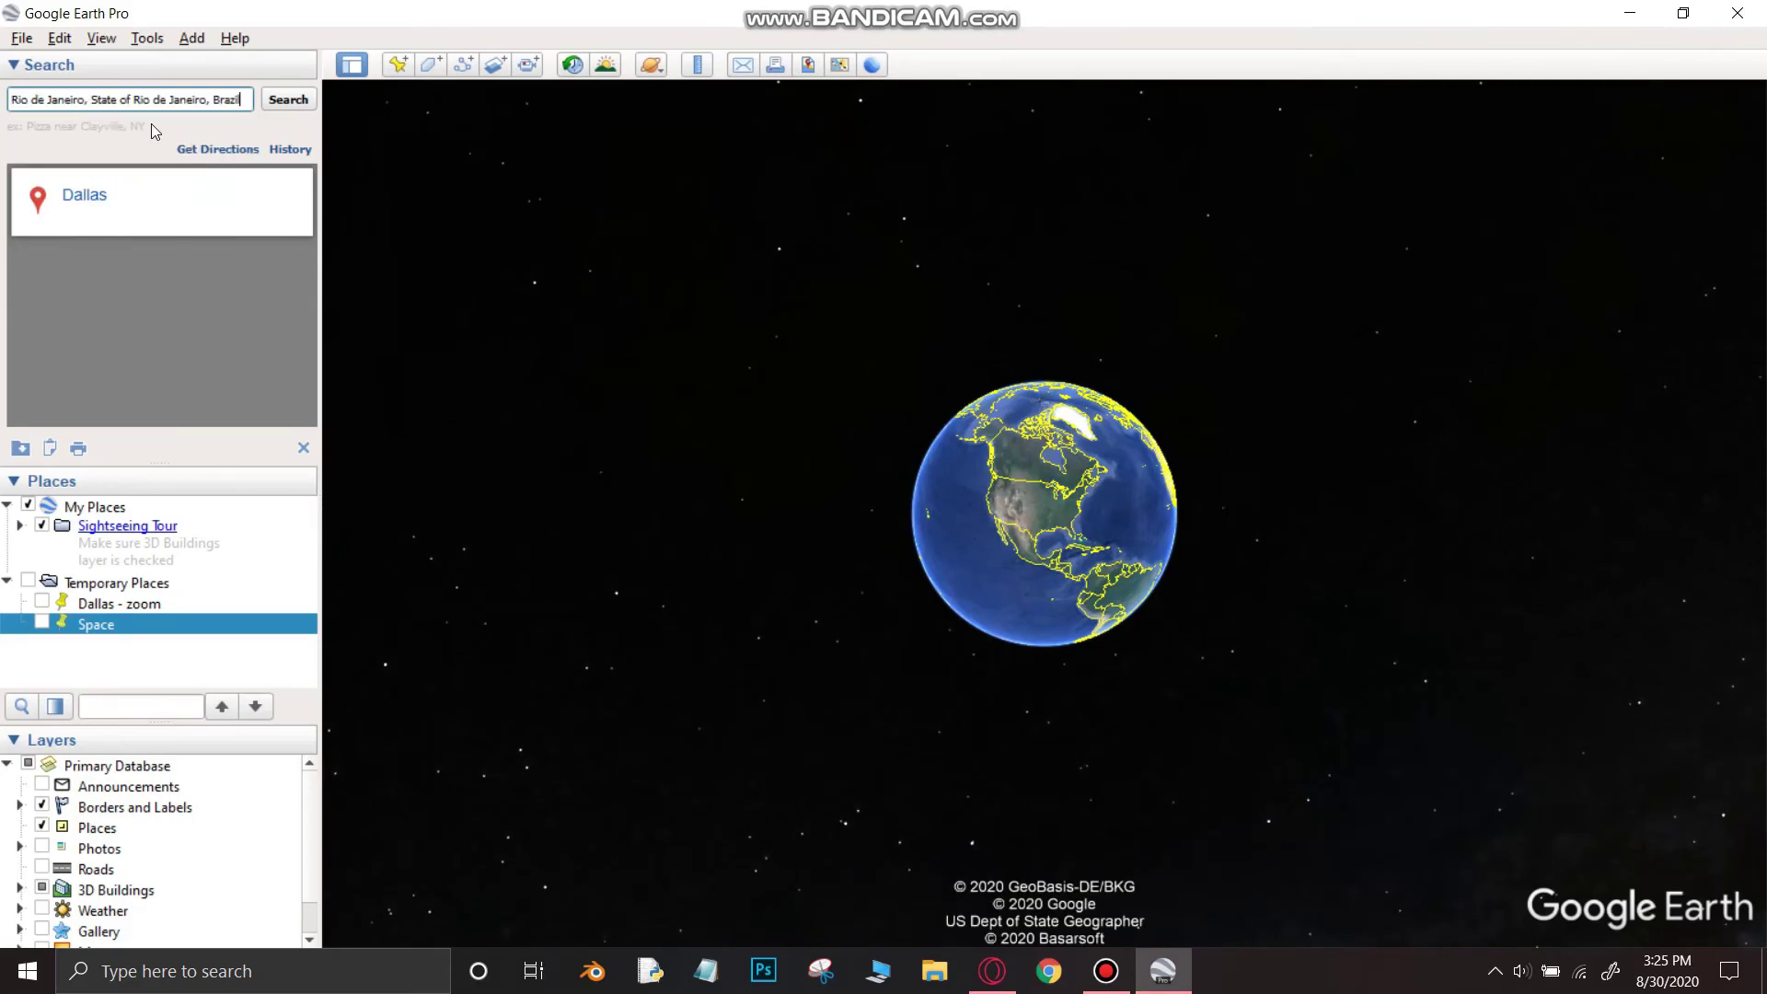
left_click(314, 100)
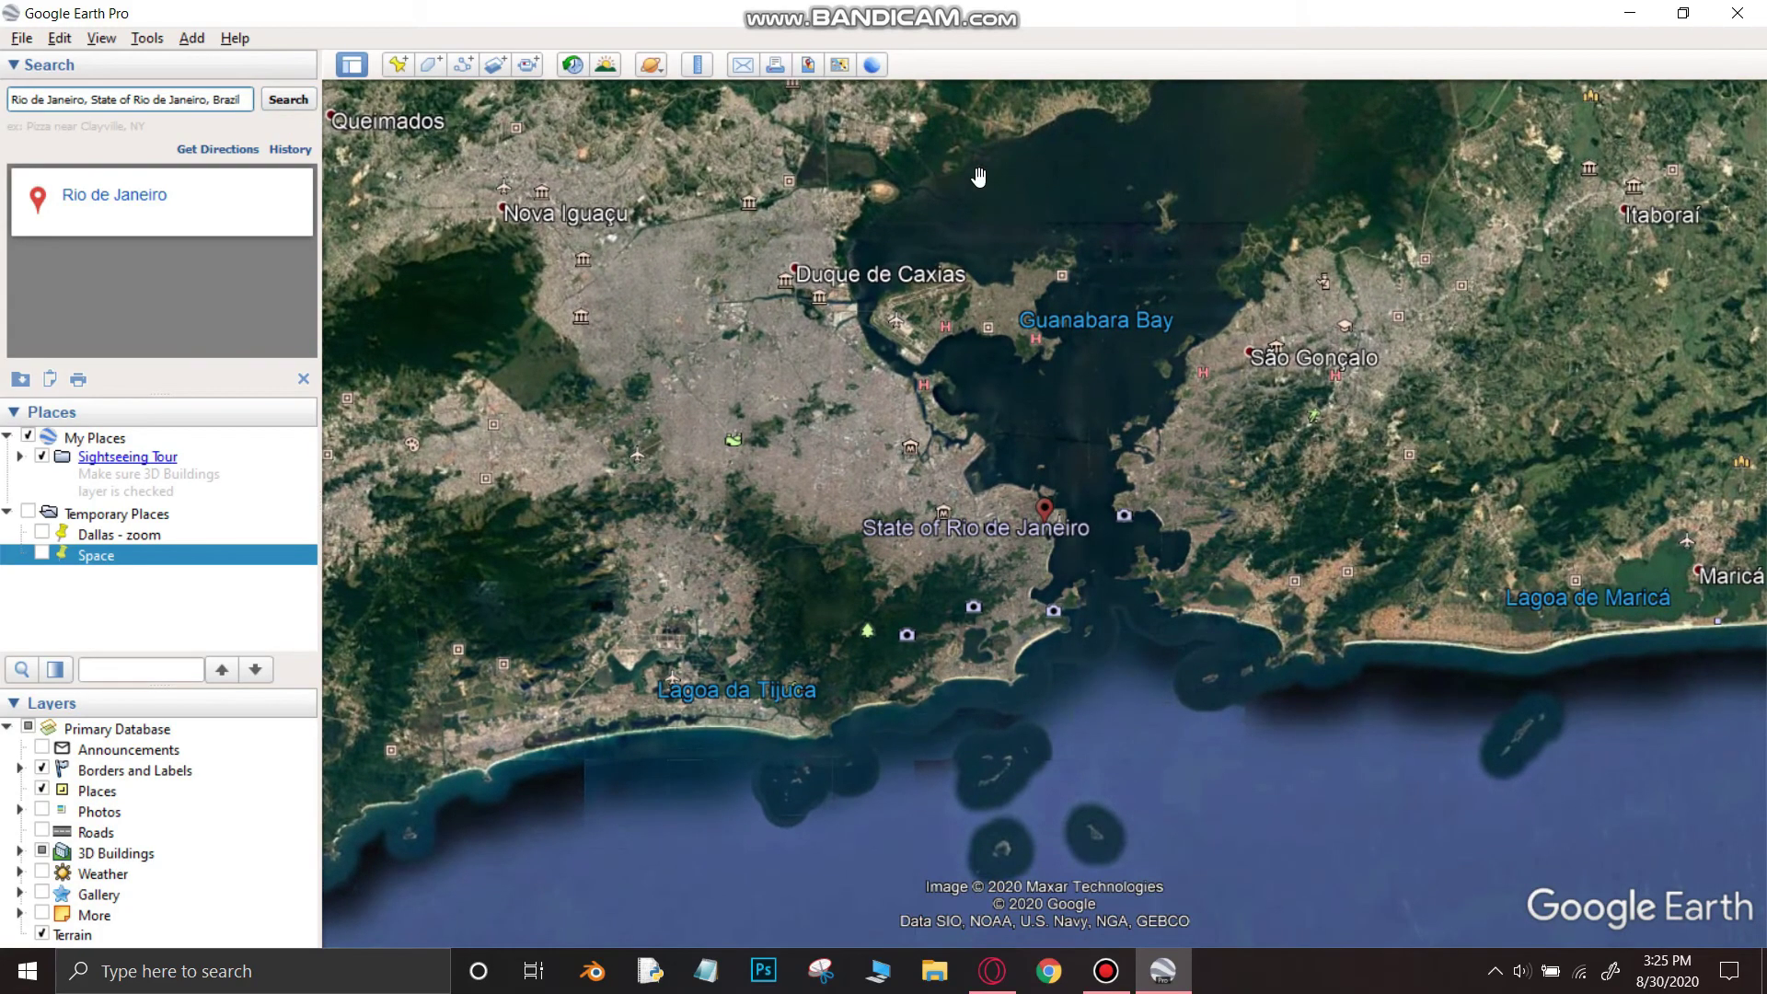
- Zoom into downtown Rio and tilt the 3D view to frame the conical cathedral and towers
scroll(978, 574, "up", 5)
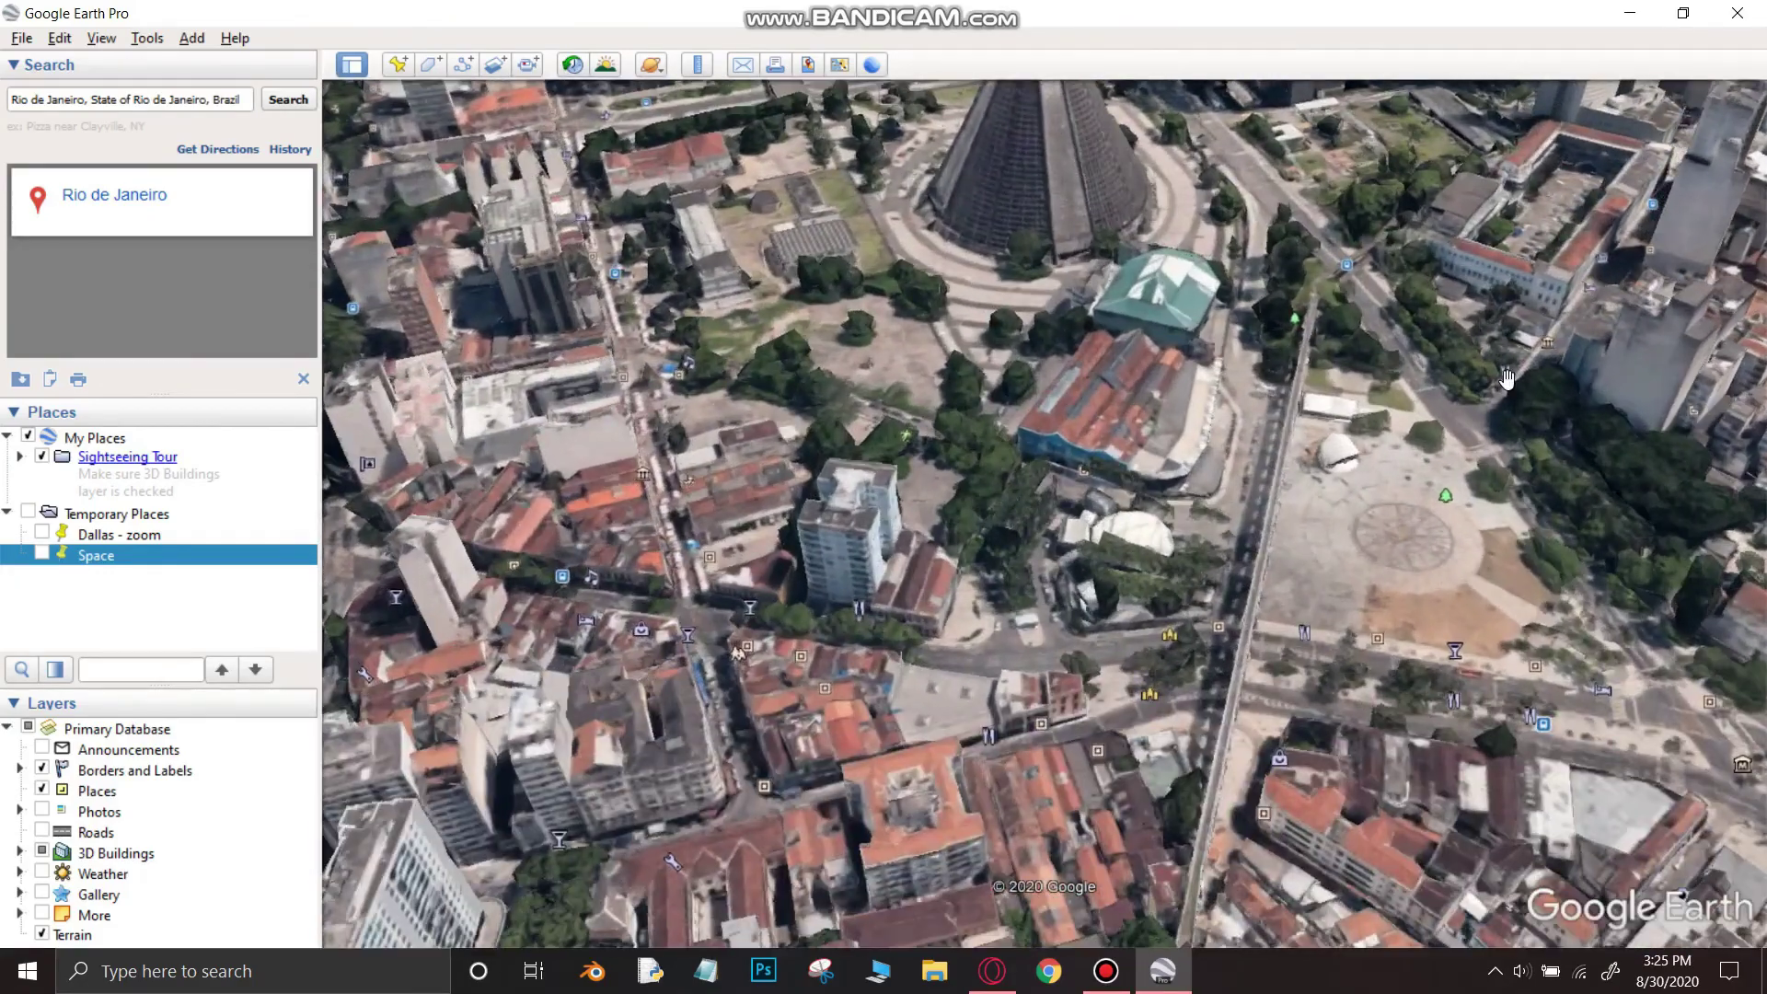
left_click_drag(1507, 377, 1284, 755)
scroll(1139, 423, "up", 3)
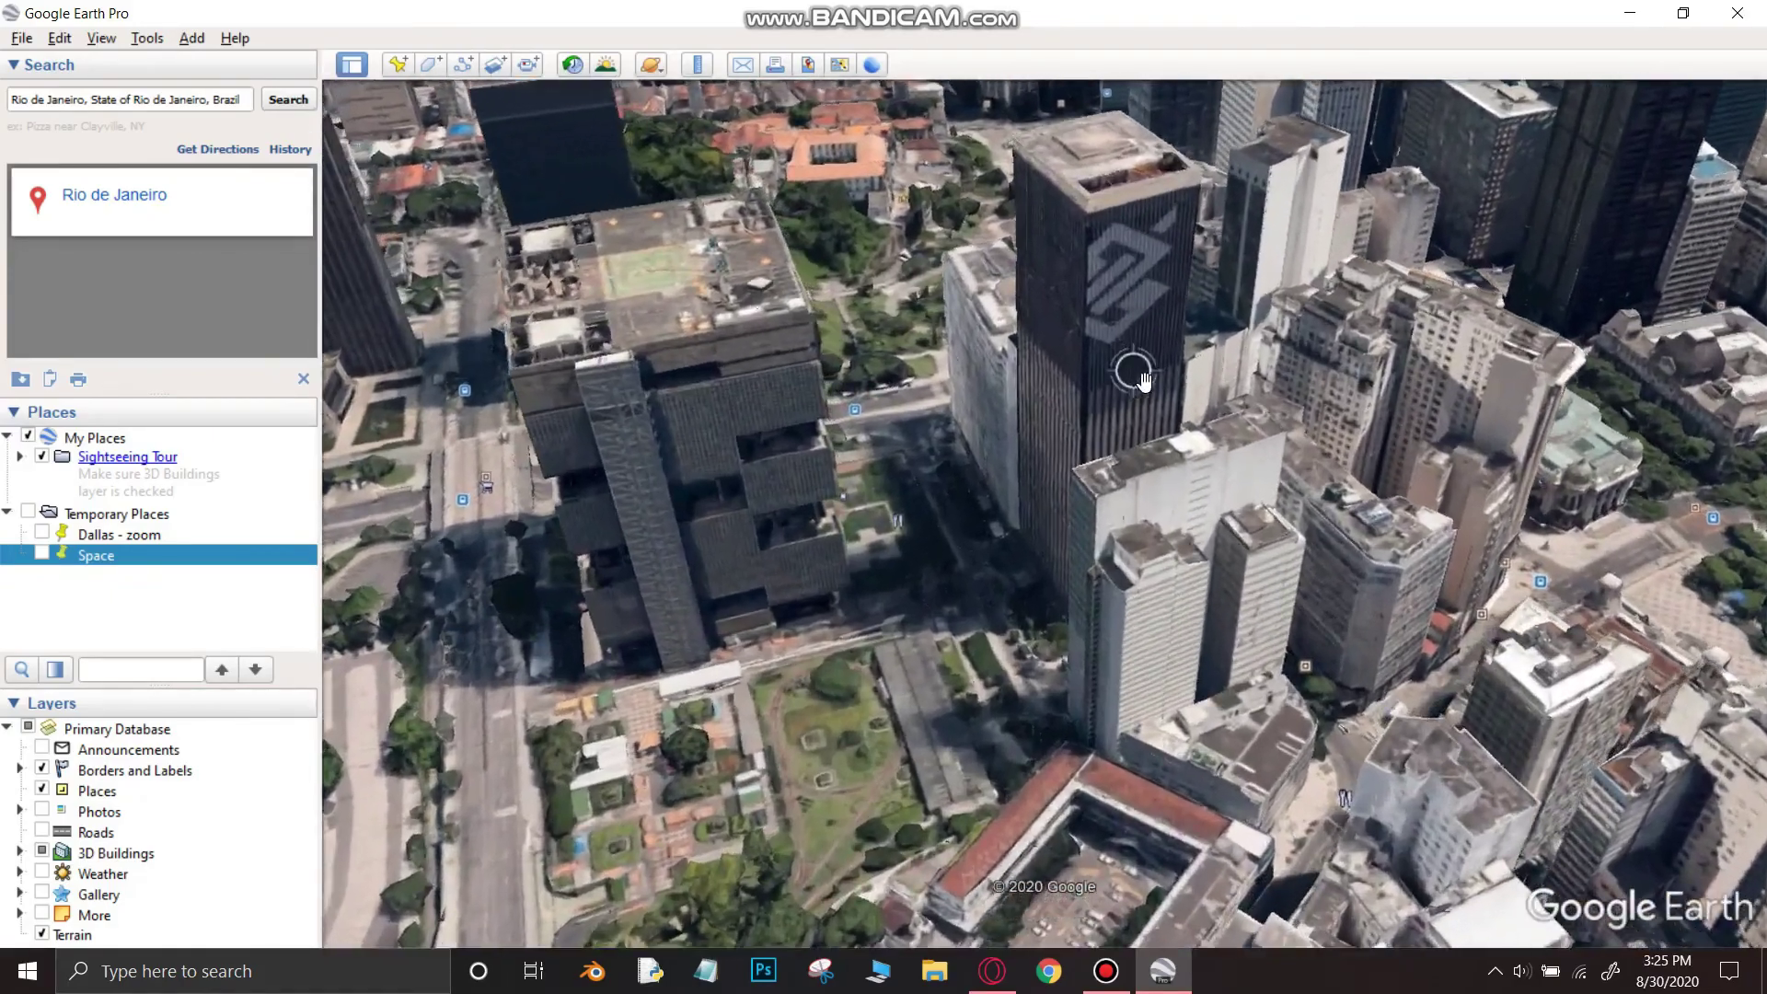
scroll(1142, 380, "down", 5)
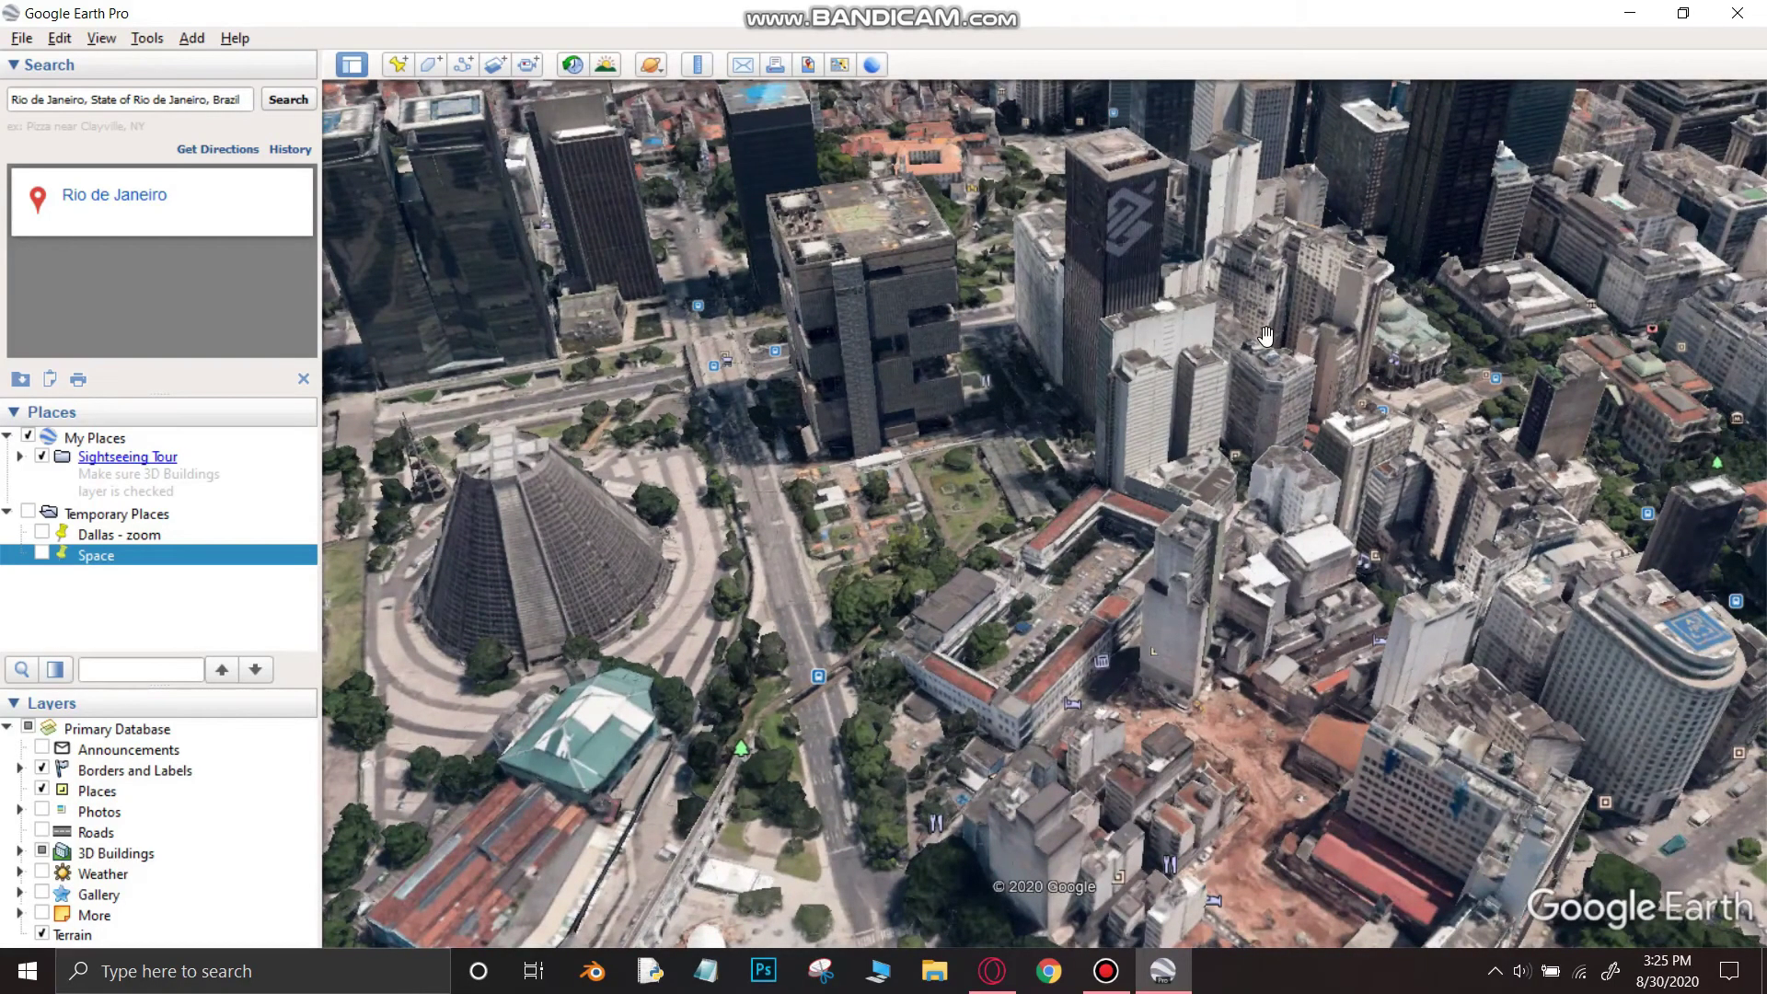
left_click_drag(1117, 333, 1114, 371)
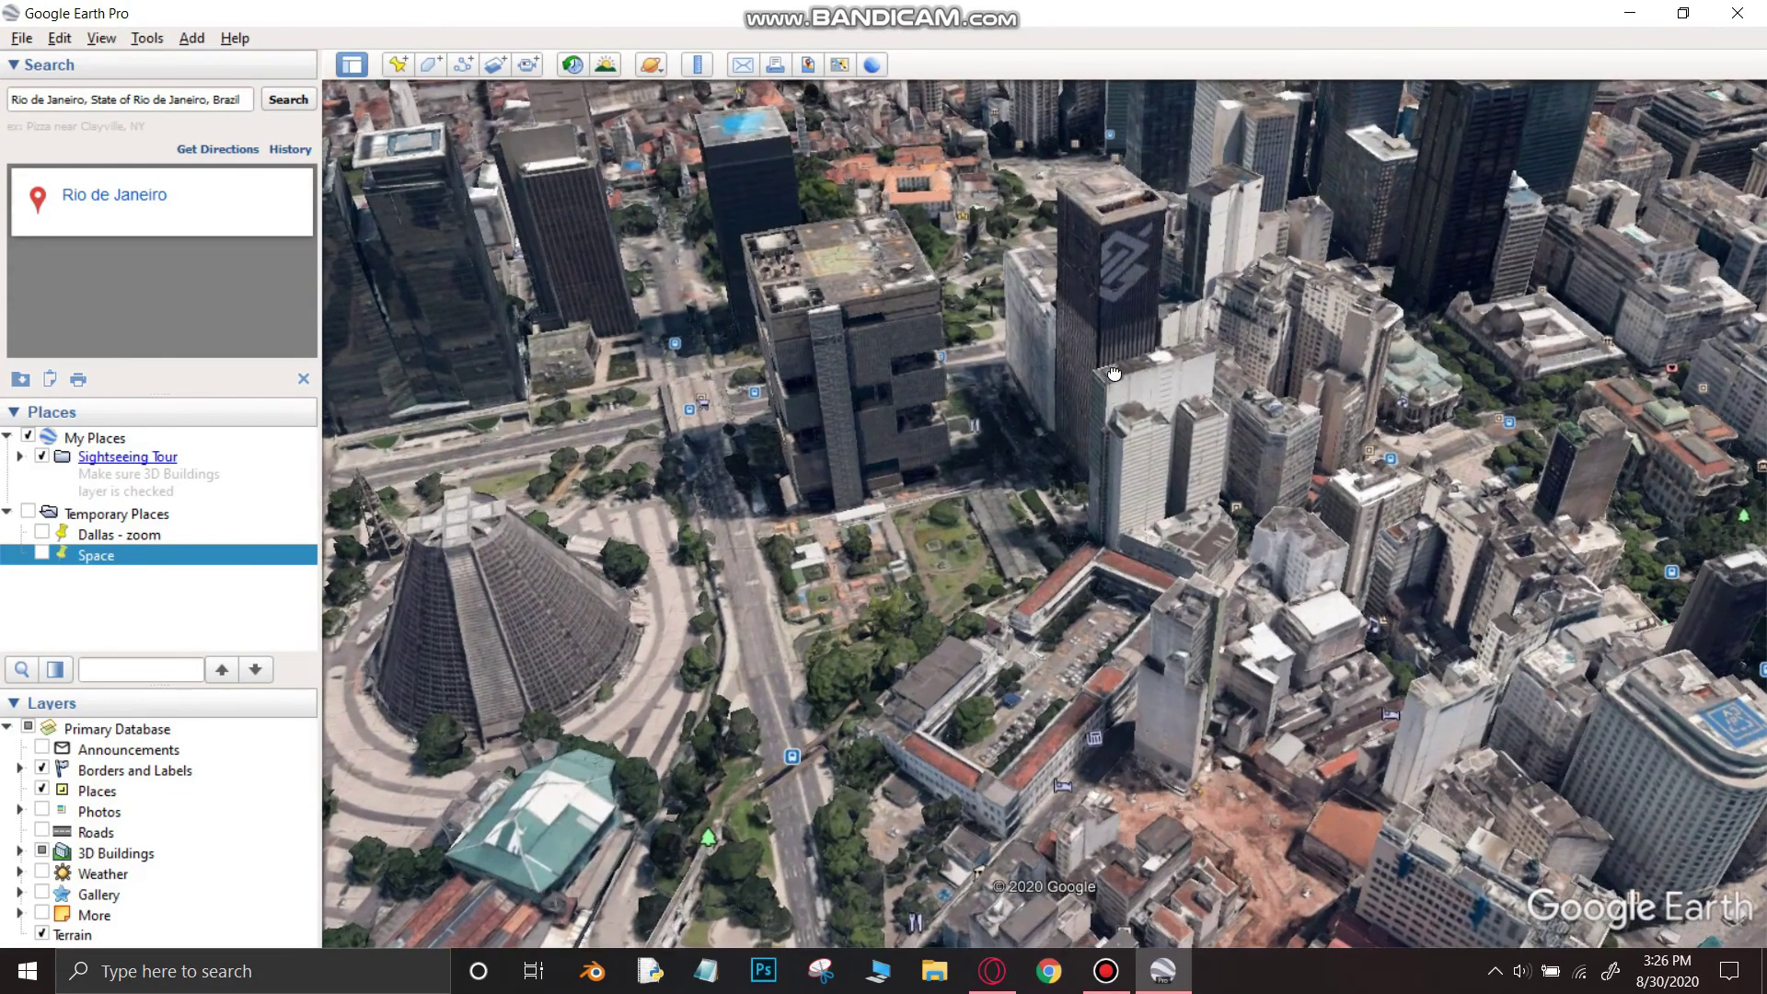
- Add a placemark named 'Rio - zoom' and uncheck its pin in Temporary Places
left_click(400, 64)
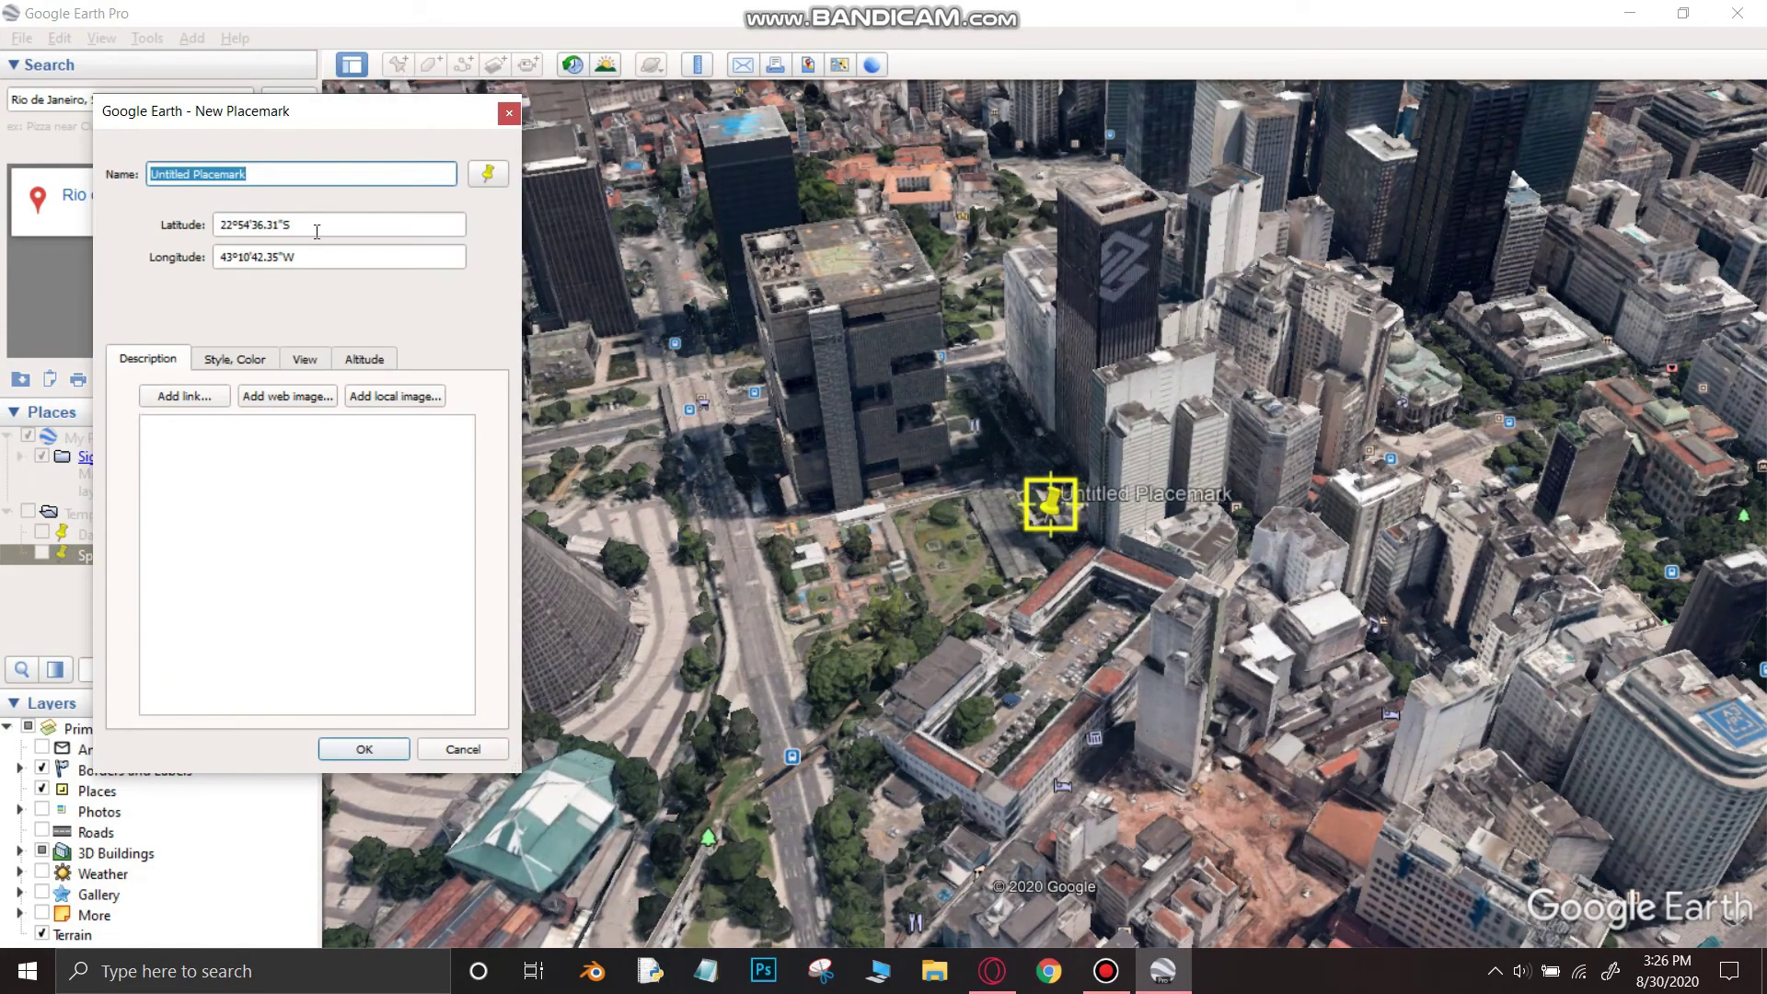
type("Rio")
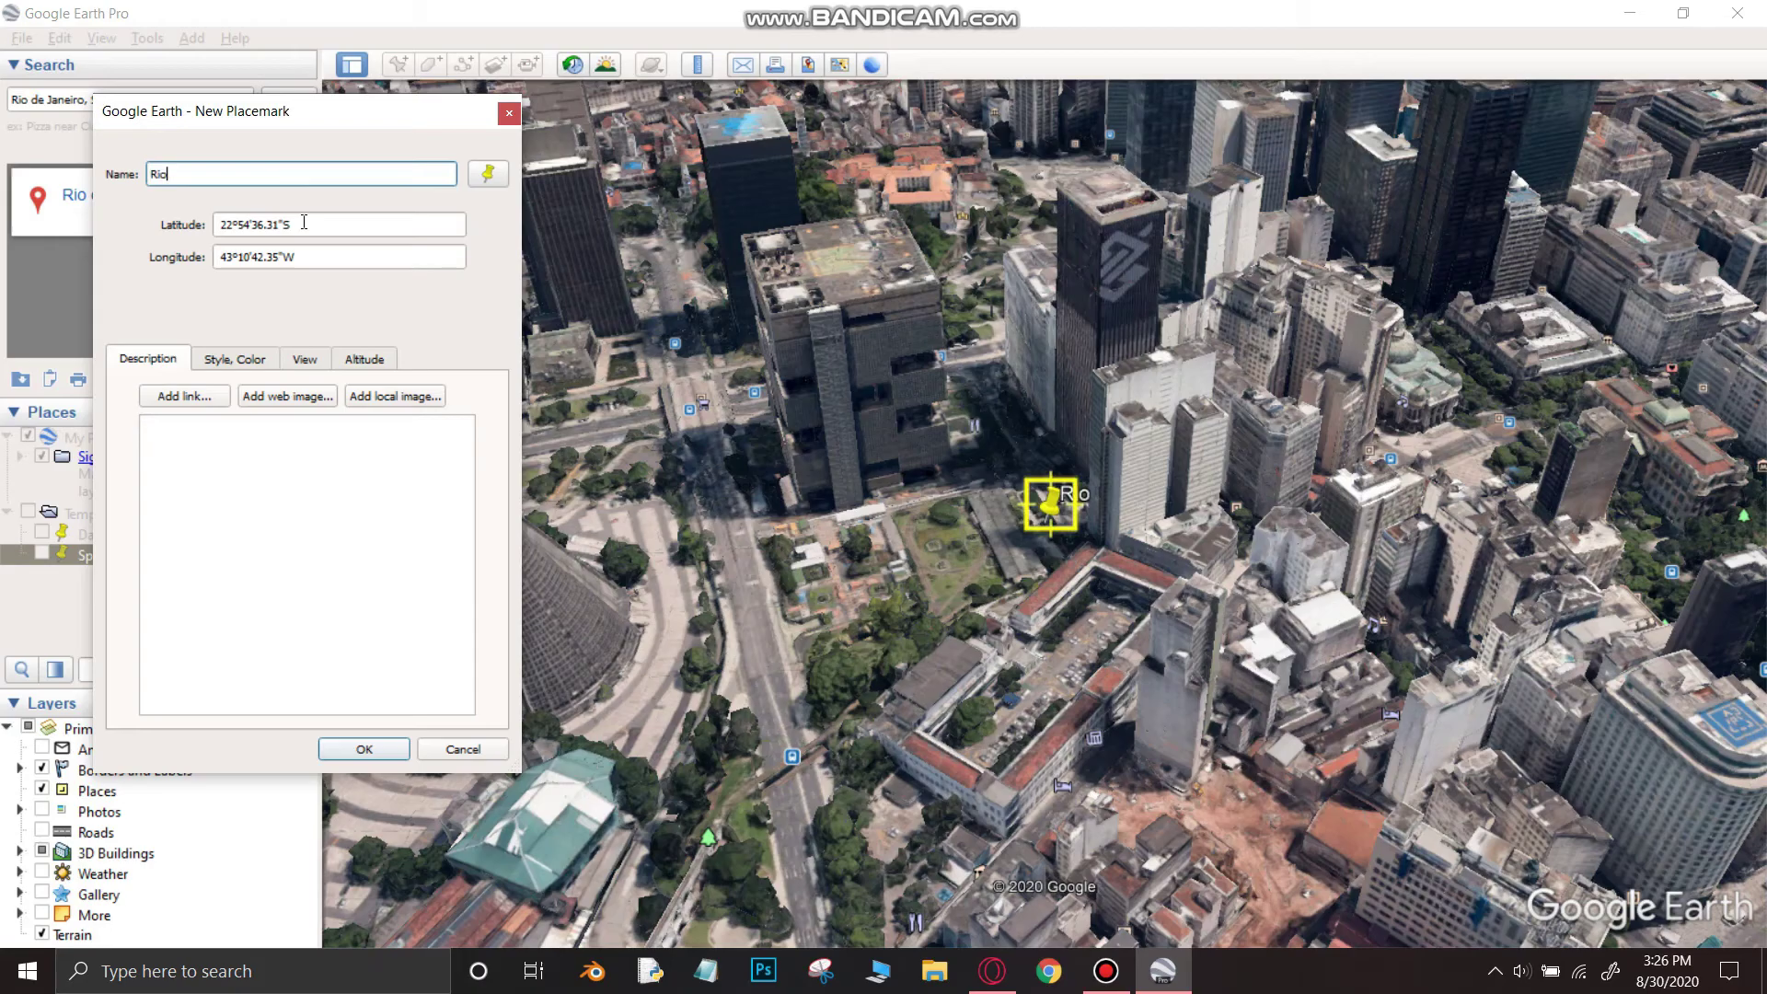
type(" - zoom")
left_click(385, 749)
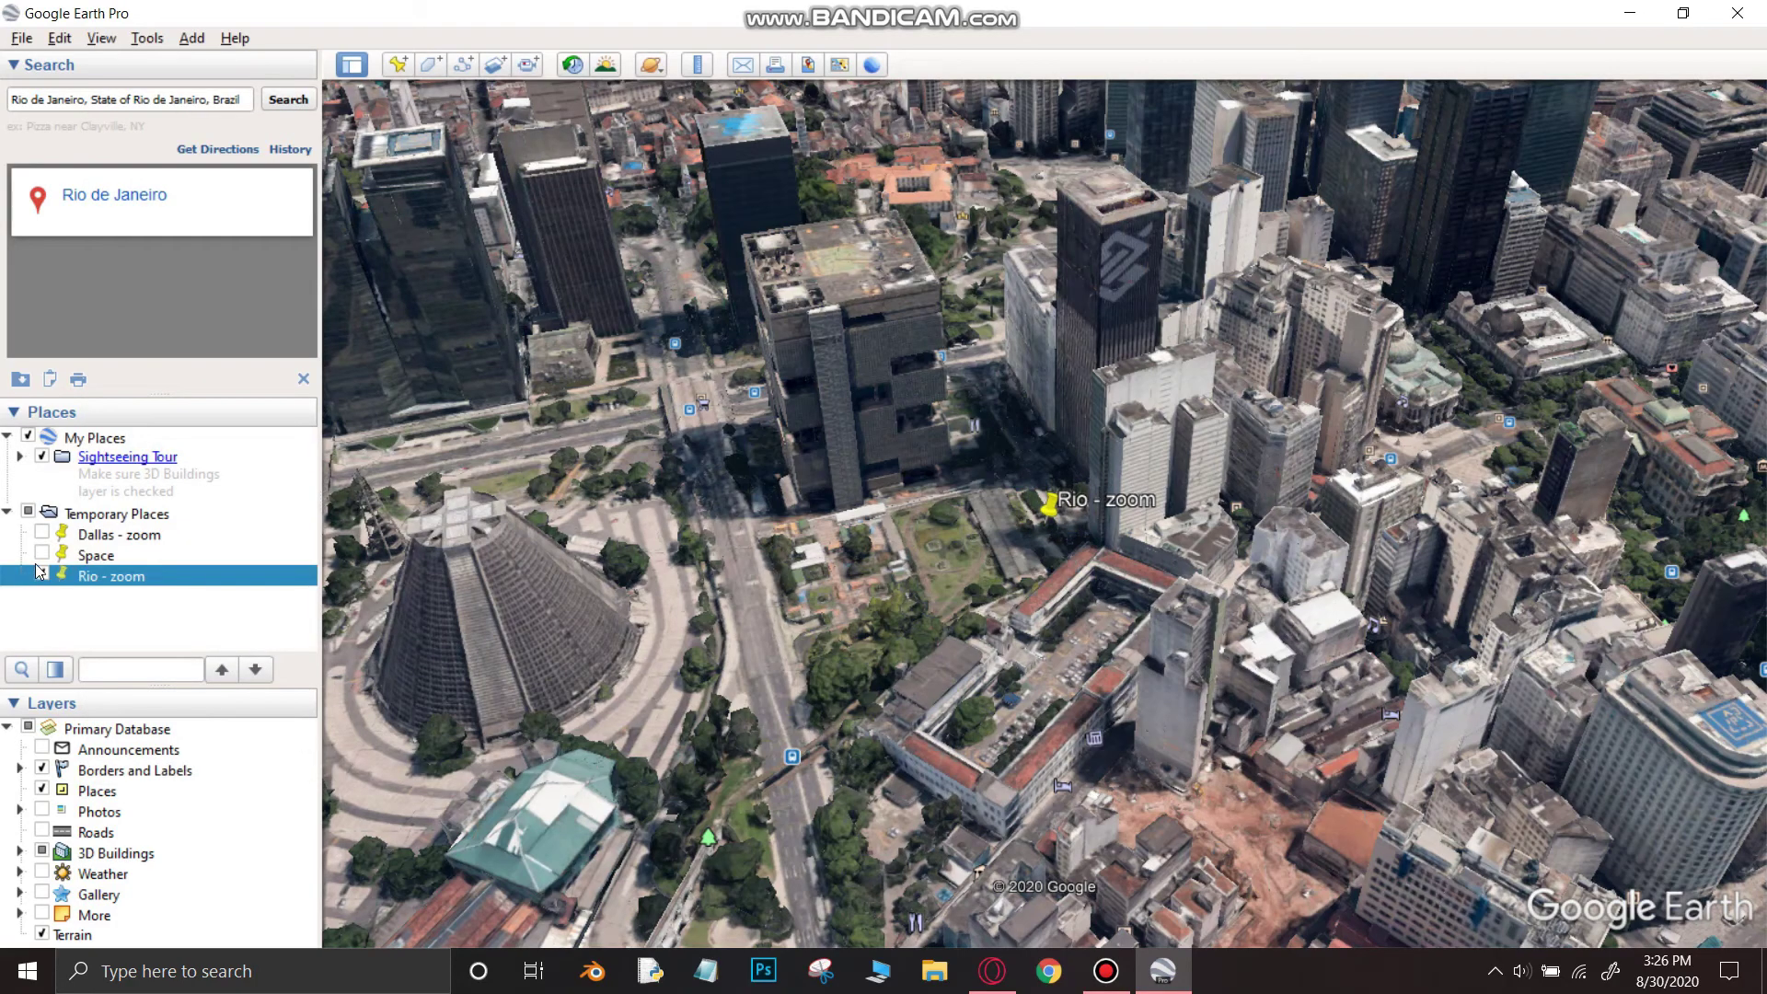
left_click(41, 572)
left_click(111, 637)
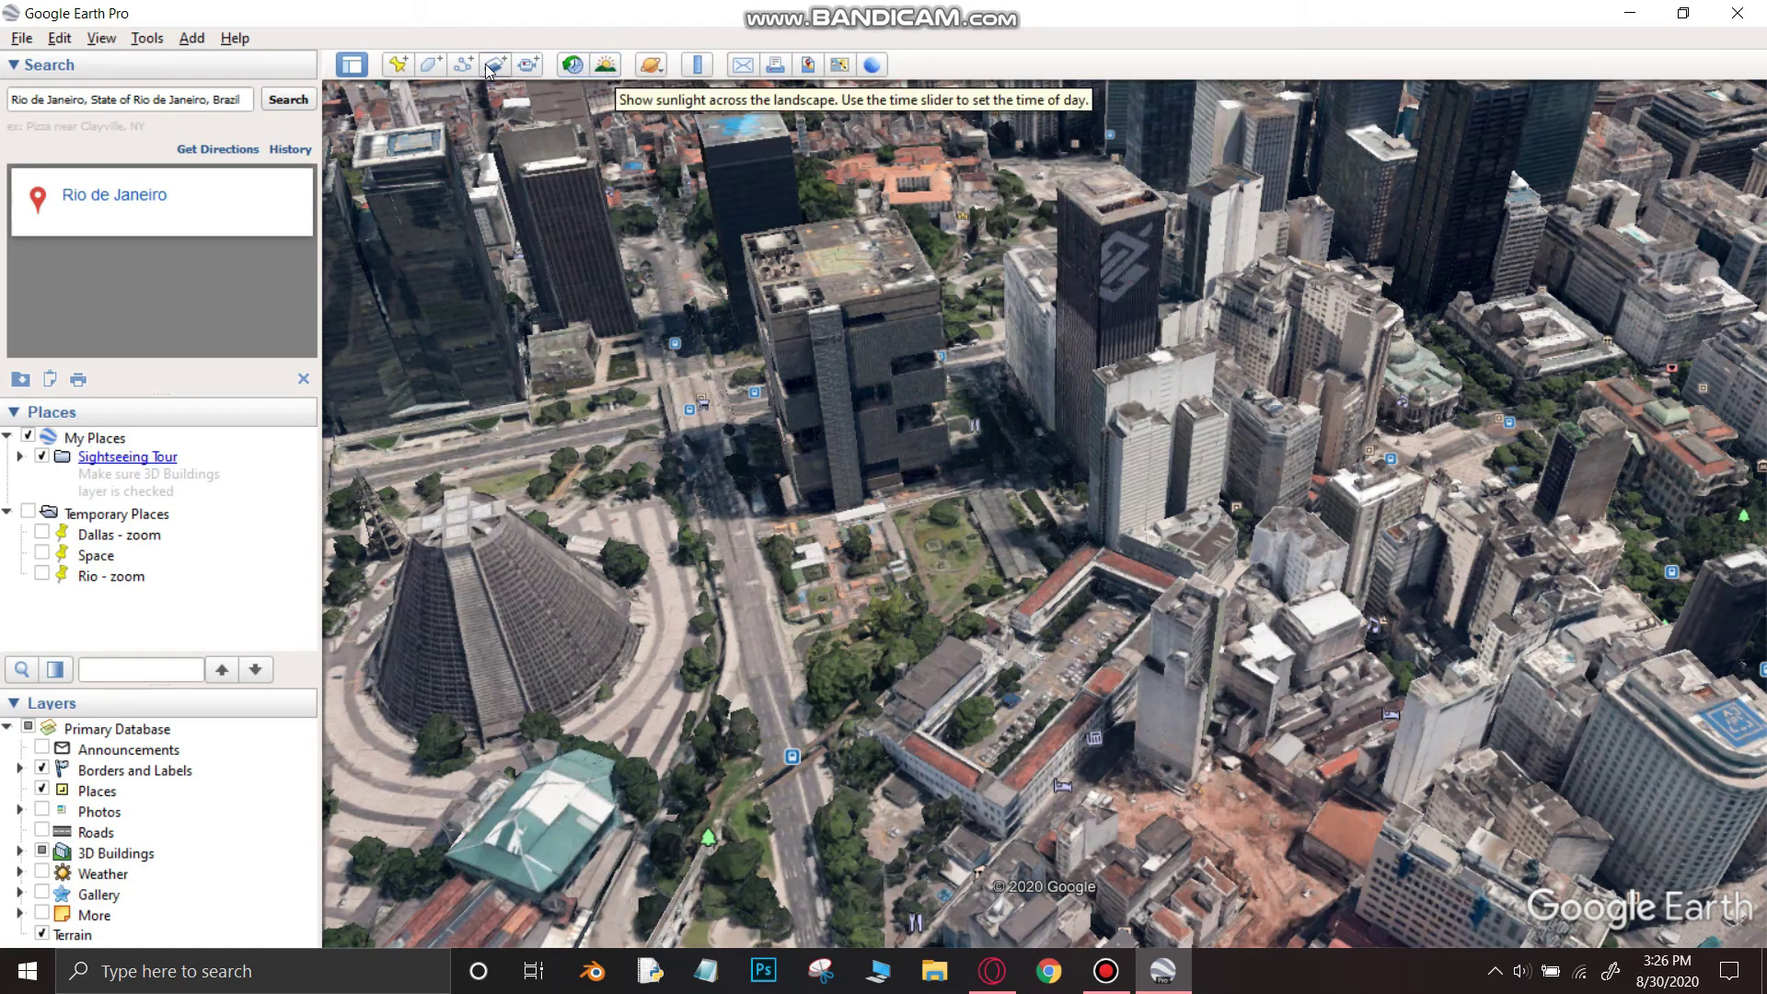
- Open Record a Tour and start recording
left_click(527, 69)
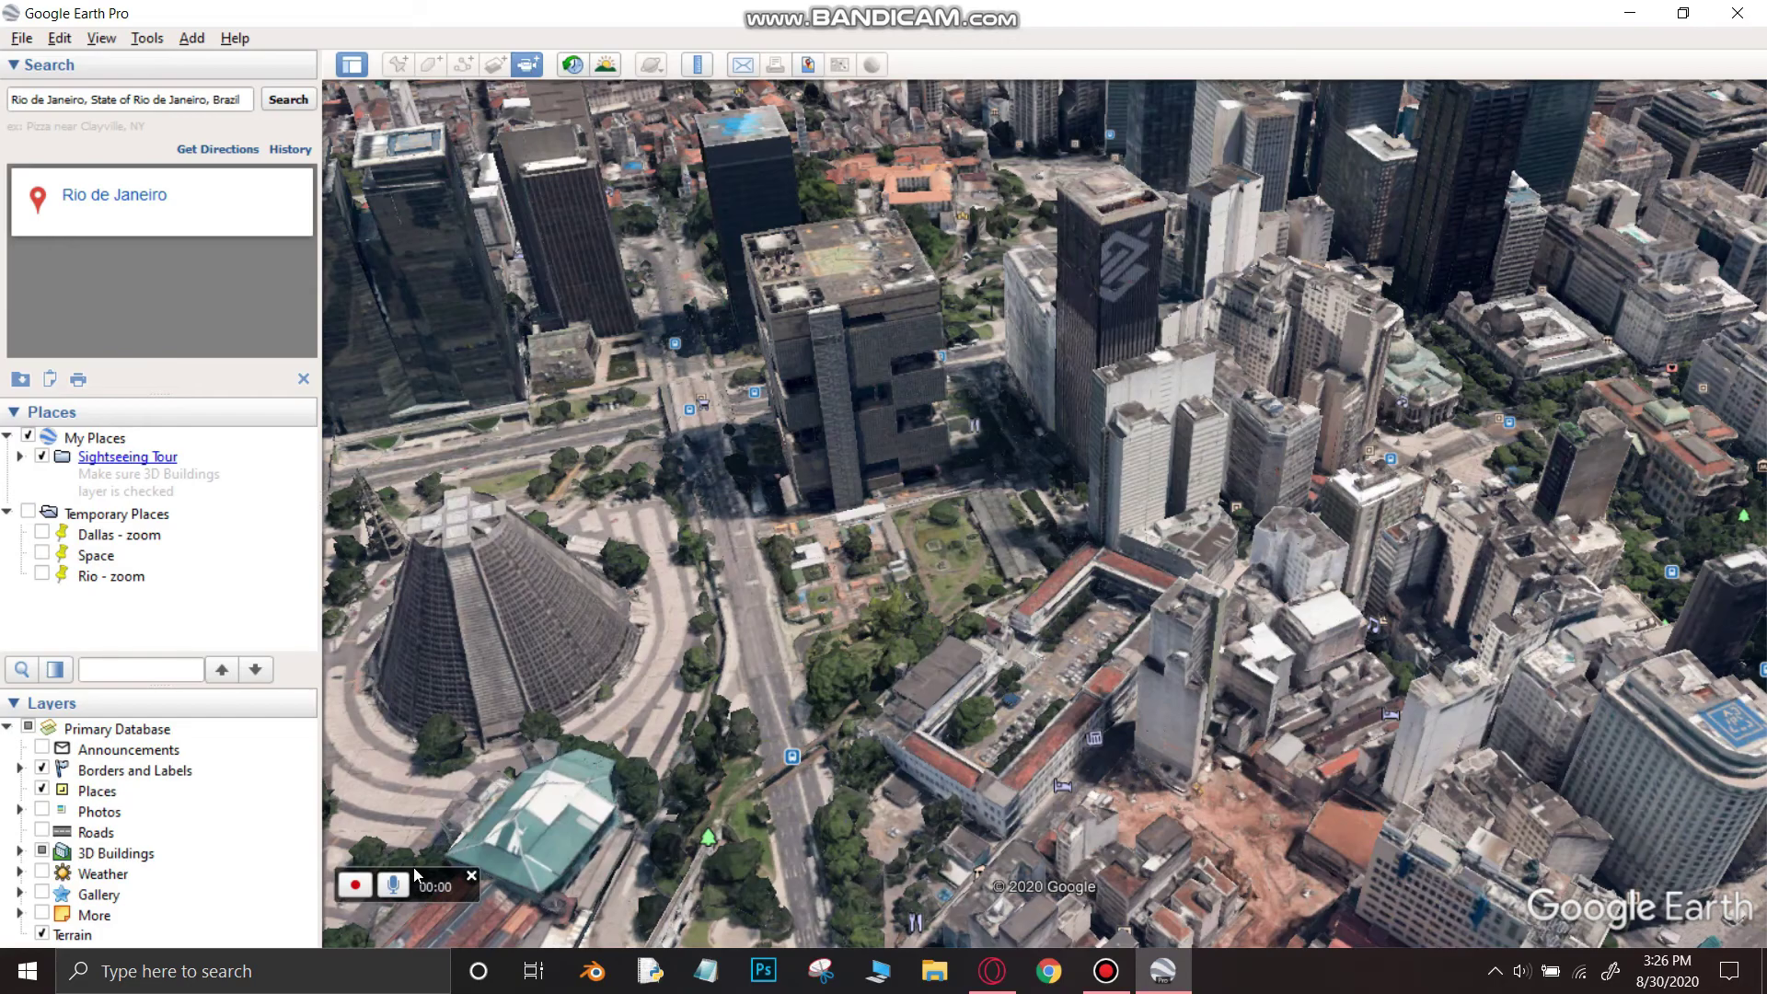
key("alt+Tab")
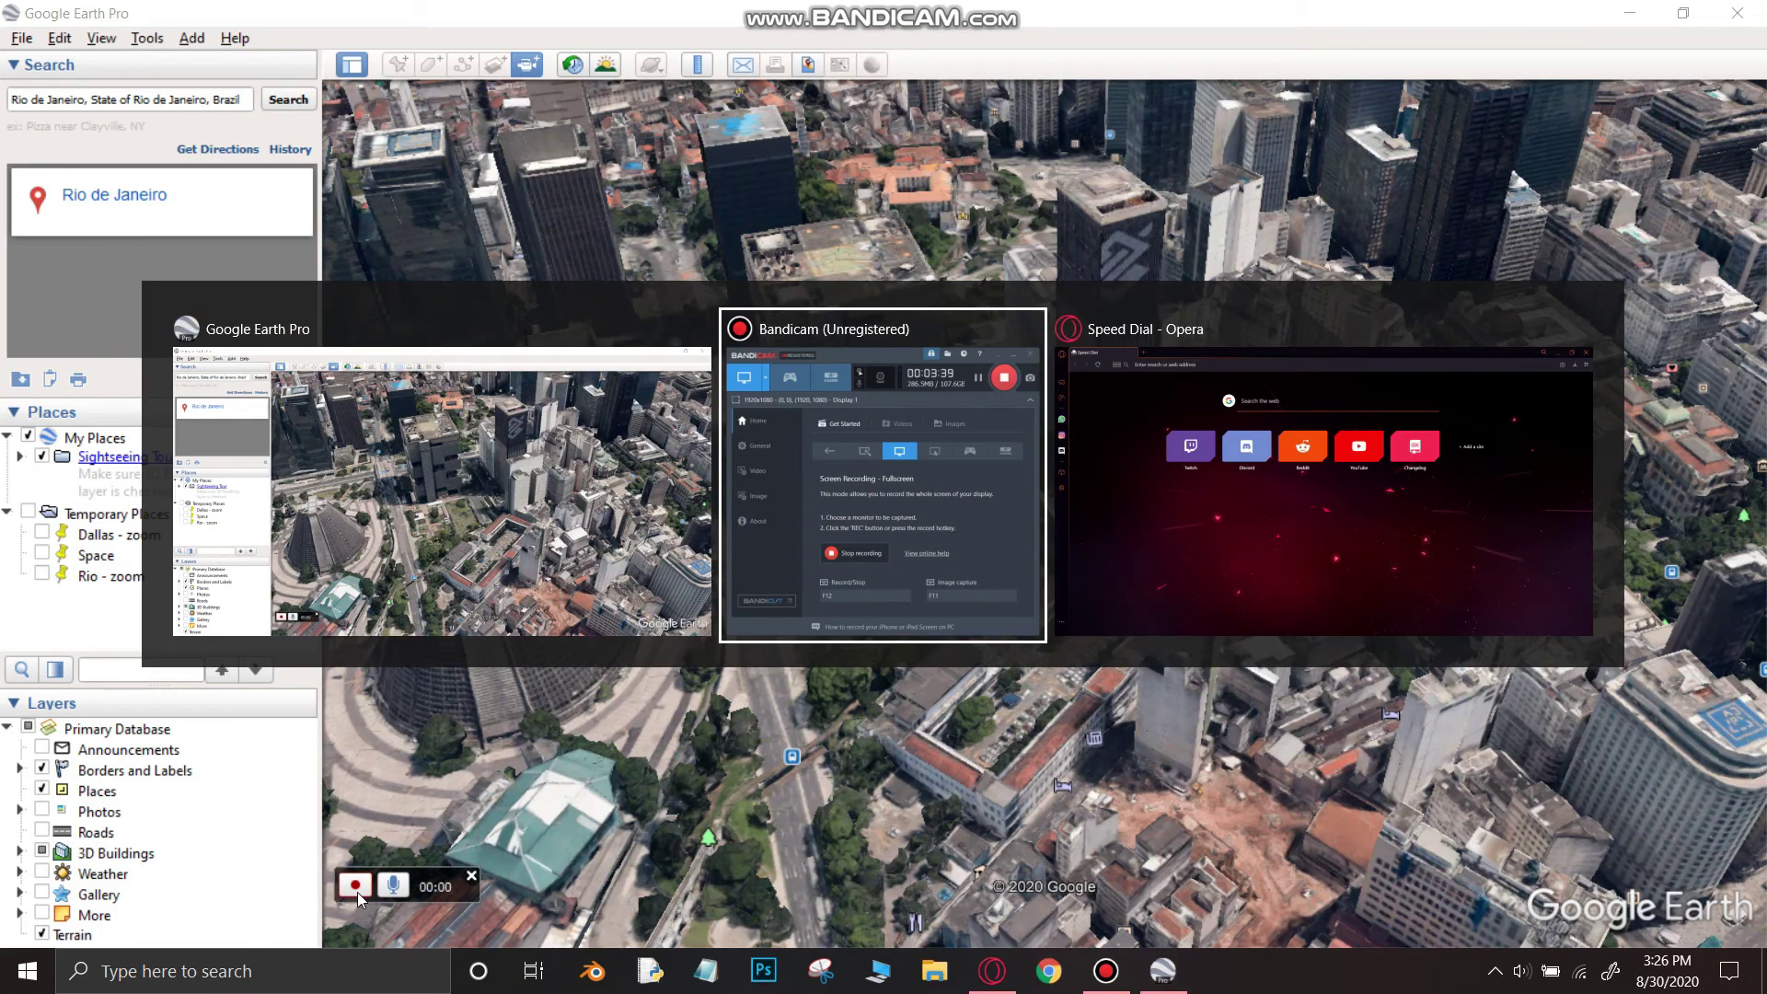
key("alt+shift+Tab")
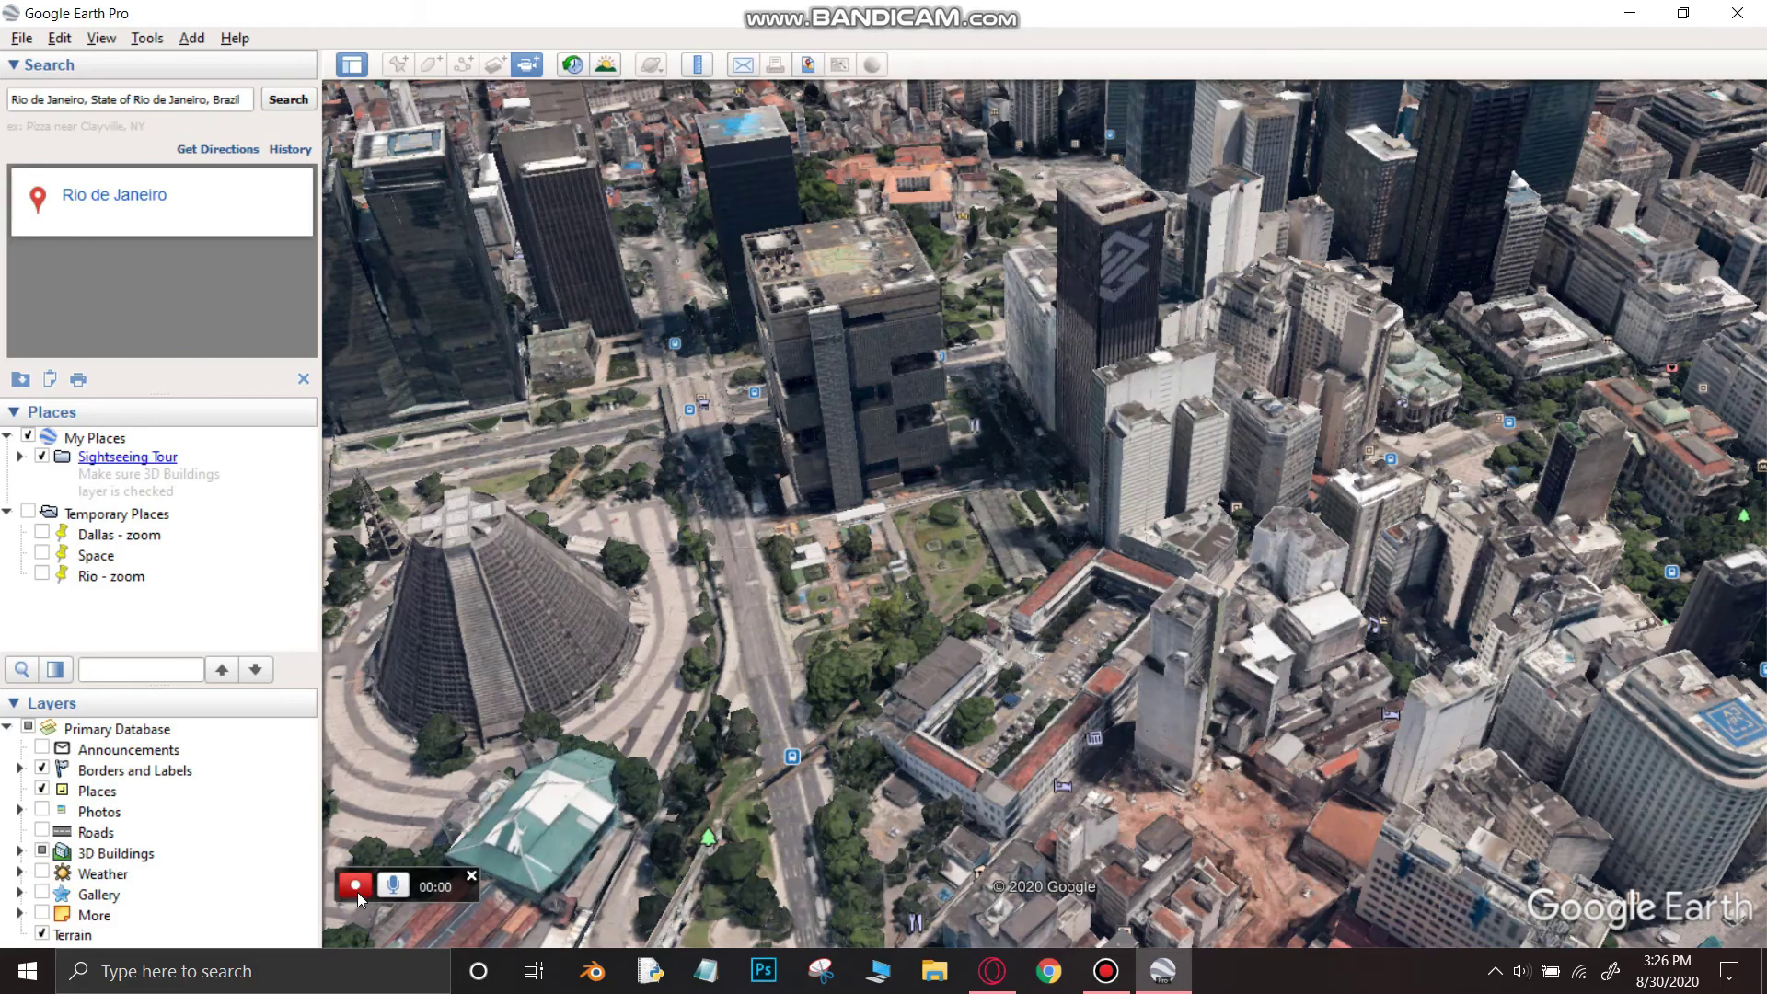
left_click(357, 892)
- Fly the tour out to the Space placemark, then down to Dallas - zoom
key("alt+Tab")
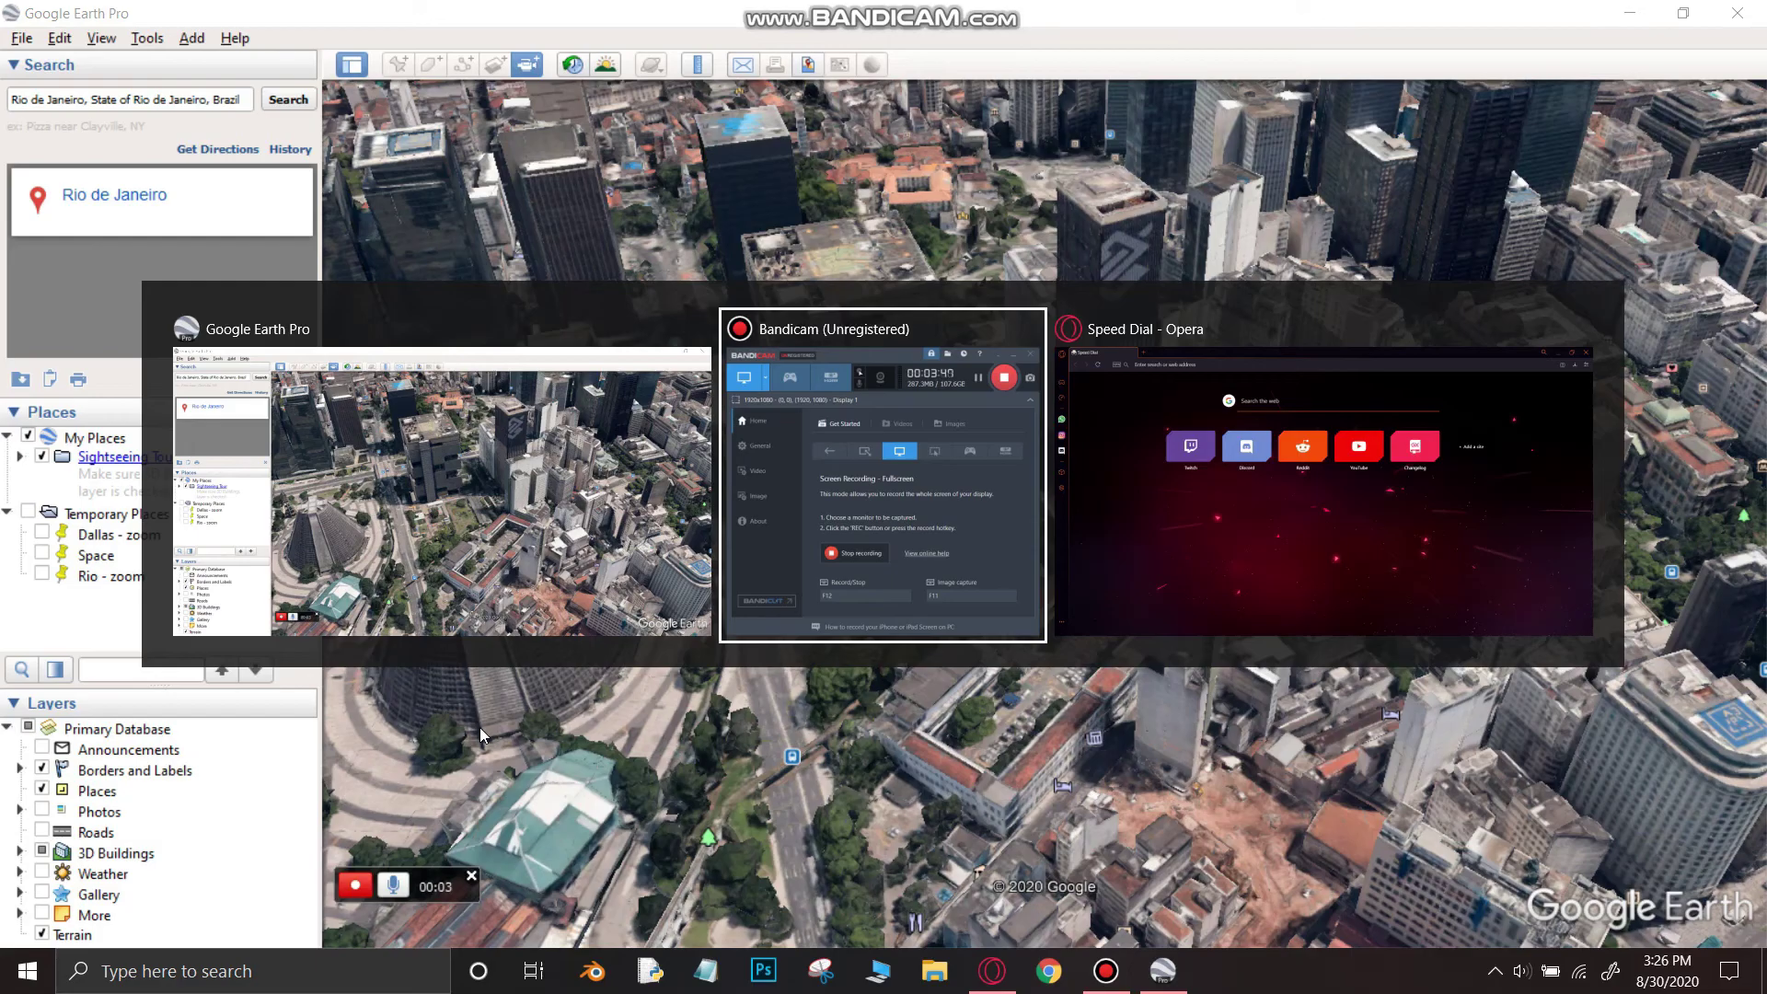
key("alt+shift+Tab")
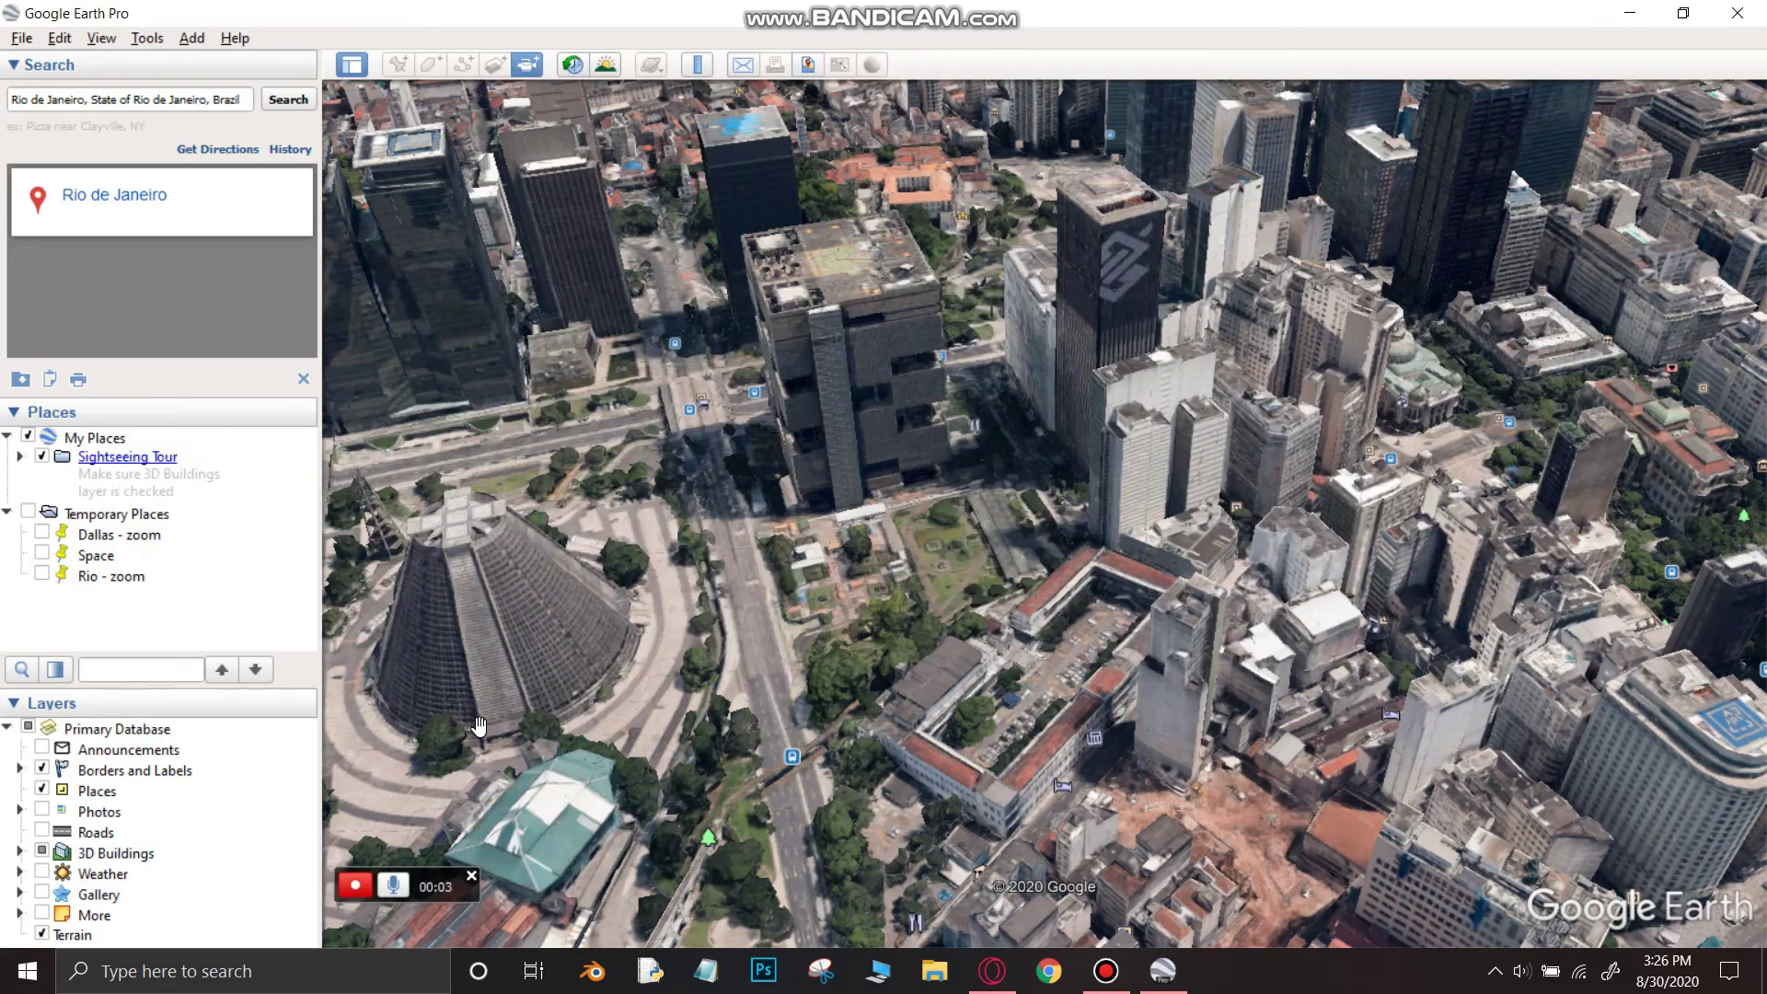
double_click(97, 556)
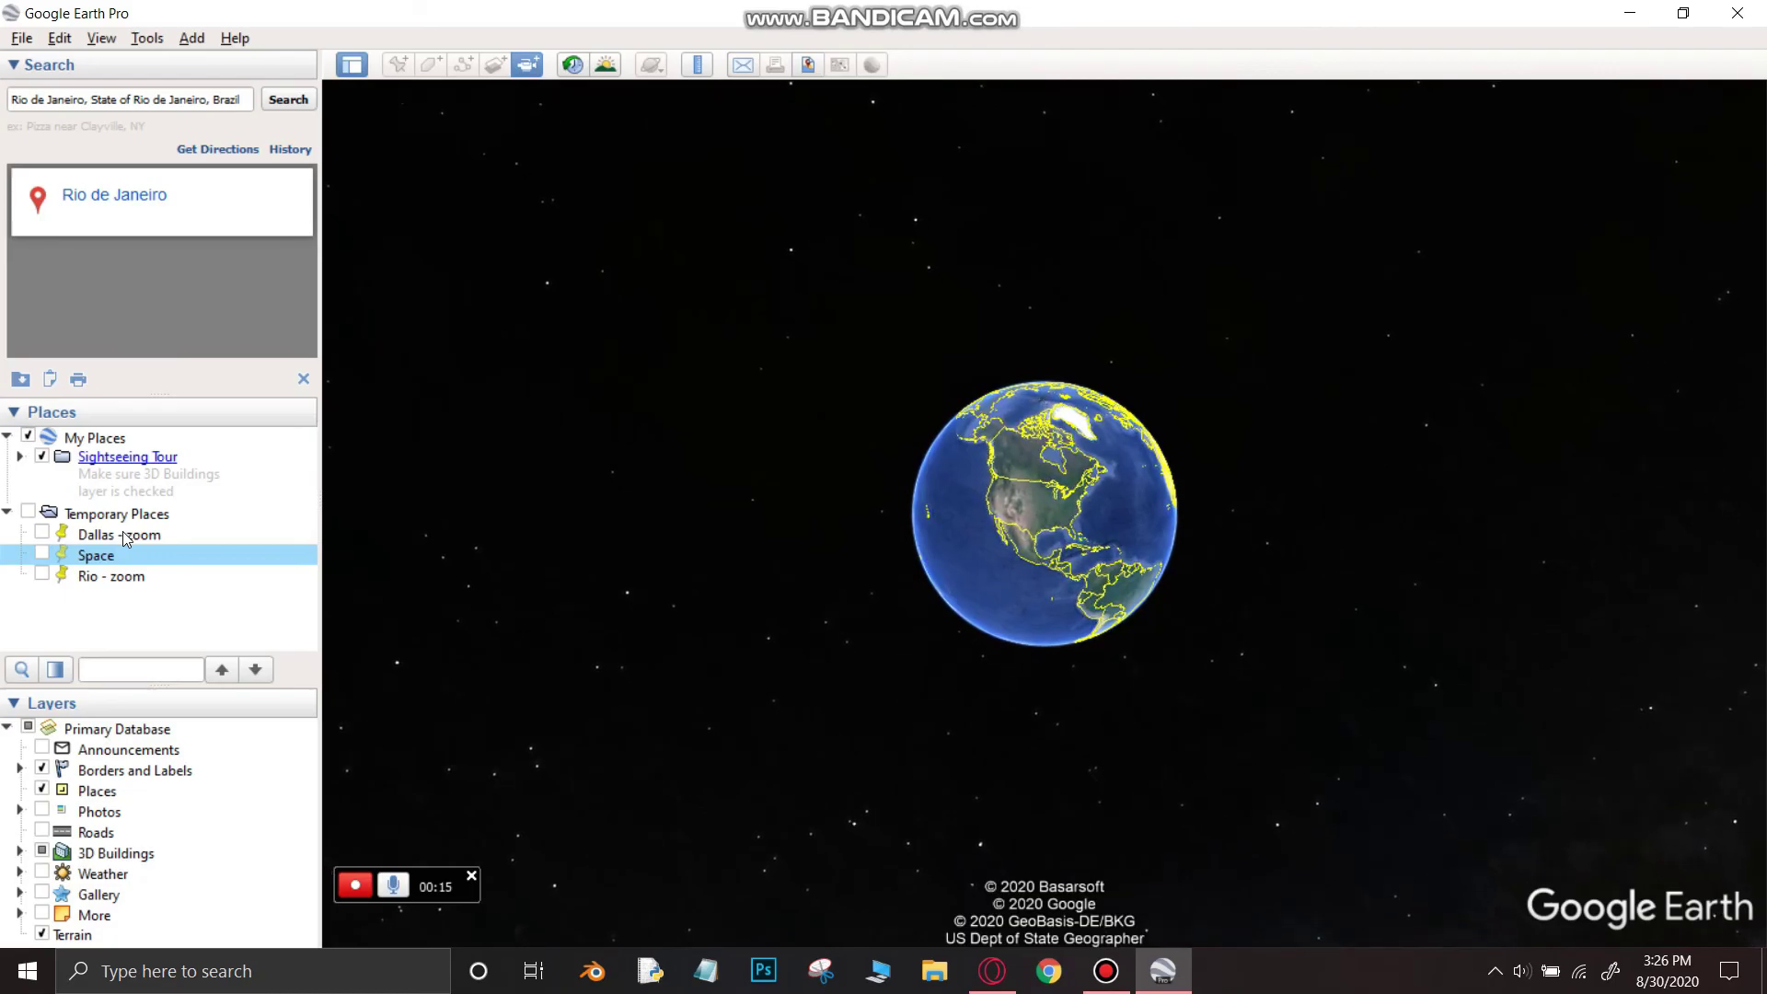
double_click(126, 535)
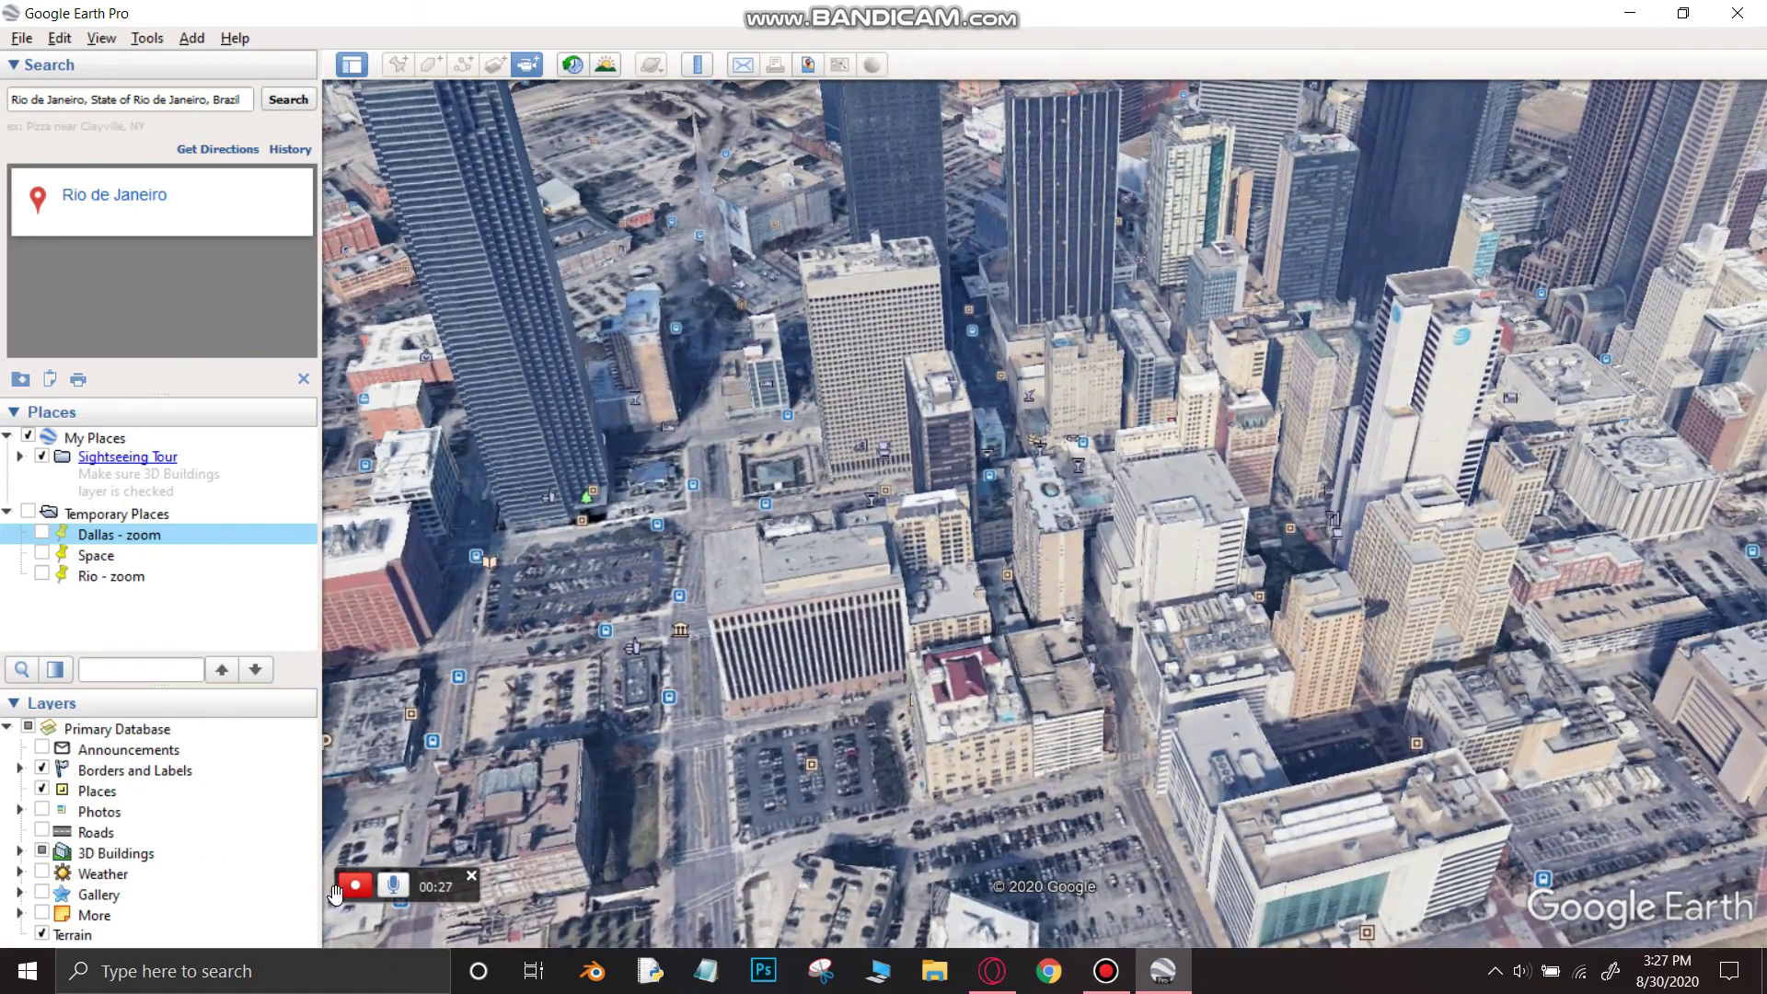
- Stop recording the flight and save it as a tour named 'zoom in/out'
left_click(349, 887)
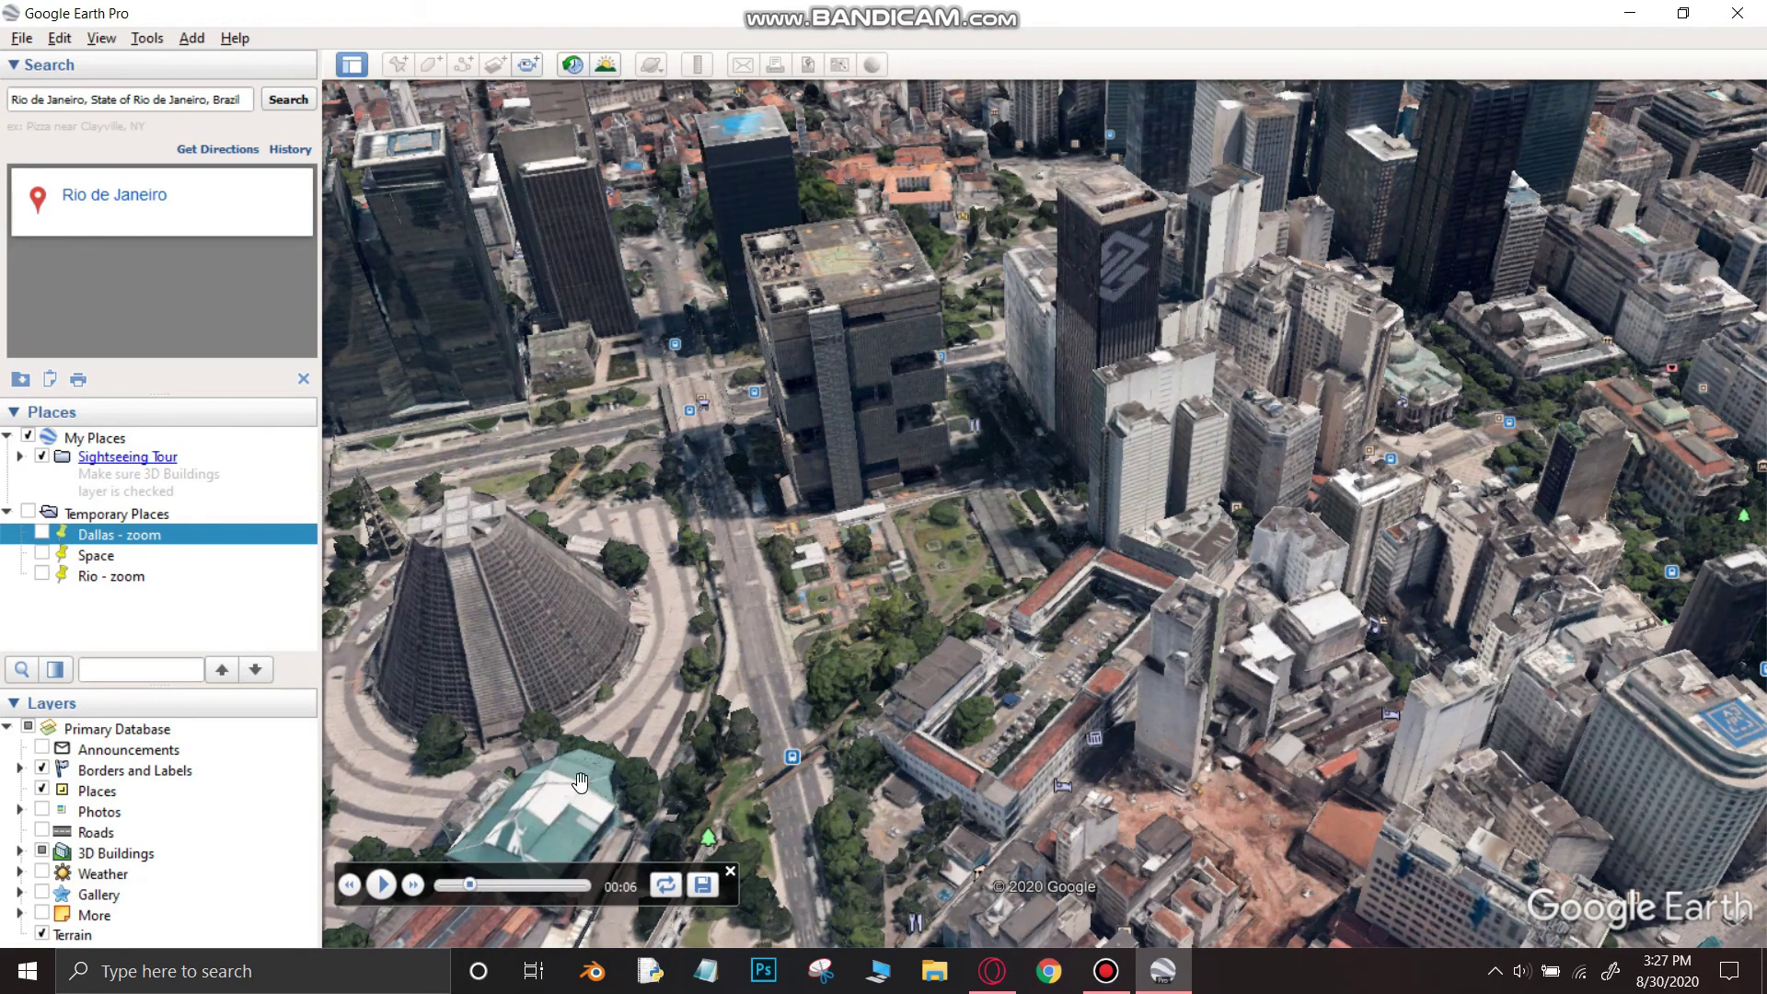
left_click(589, 886)
left_click(704, 885)
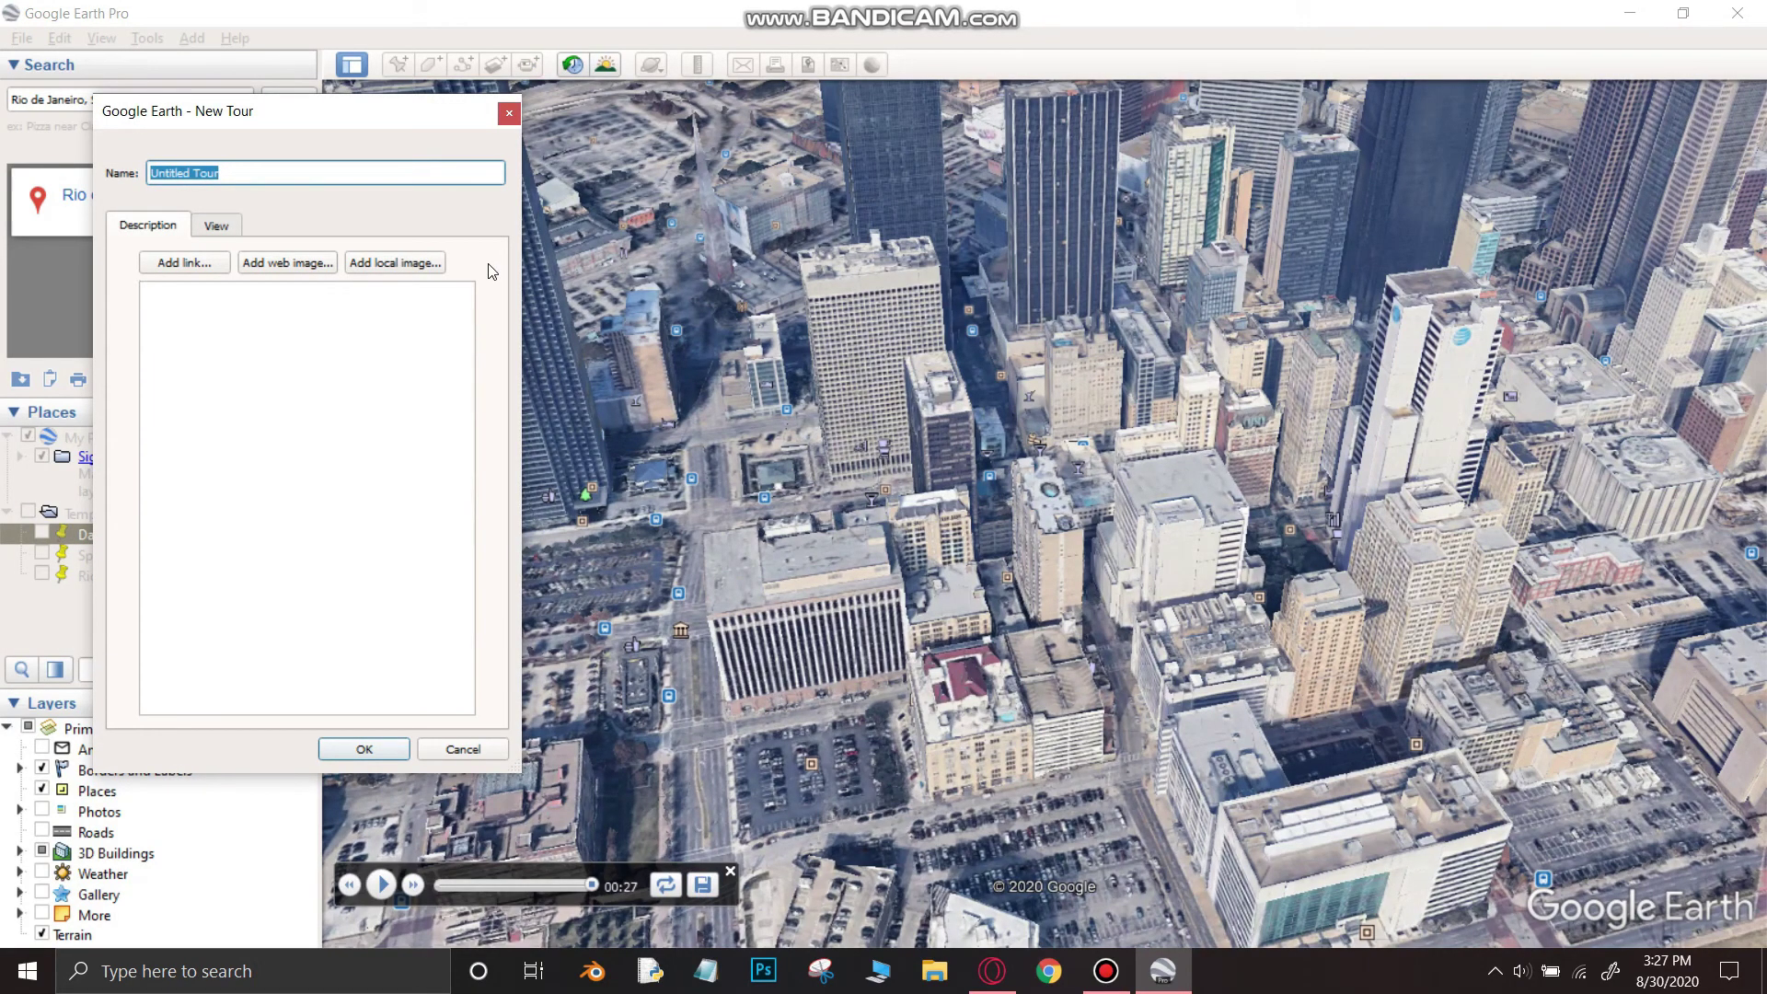
type("zoom in/out")
key("Return")
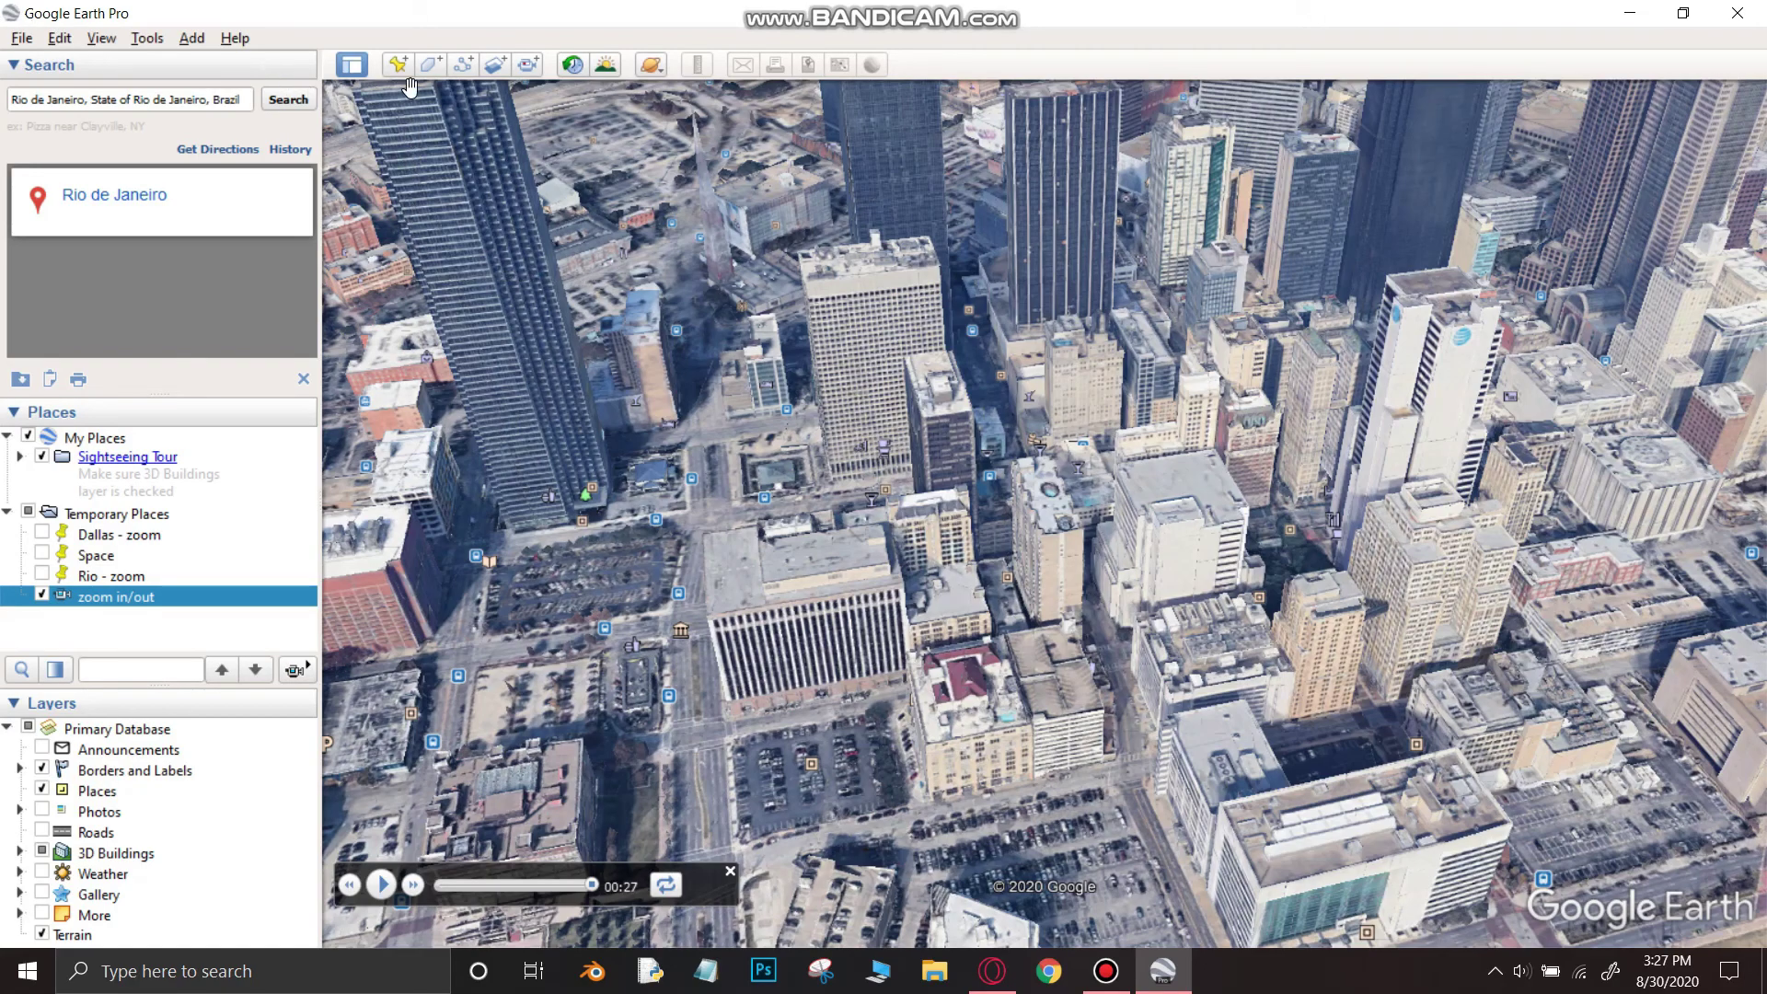
- Hide the zoom in/out tour, open Movie Maker, and set the output file to 'movie zoom in.mp4'
left_click(730, 871)
left_click(42, 594)
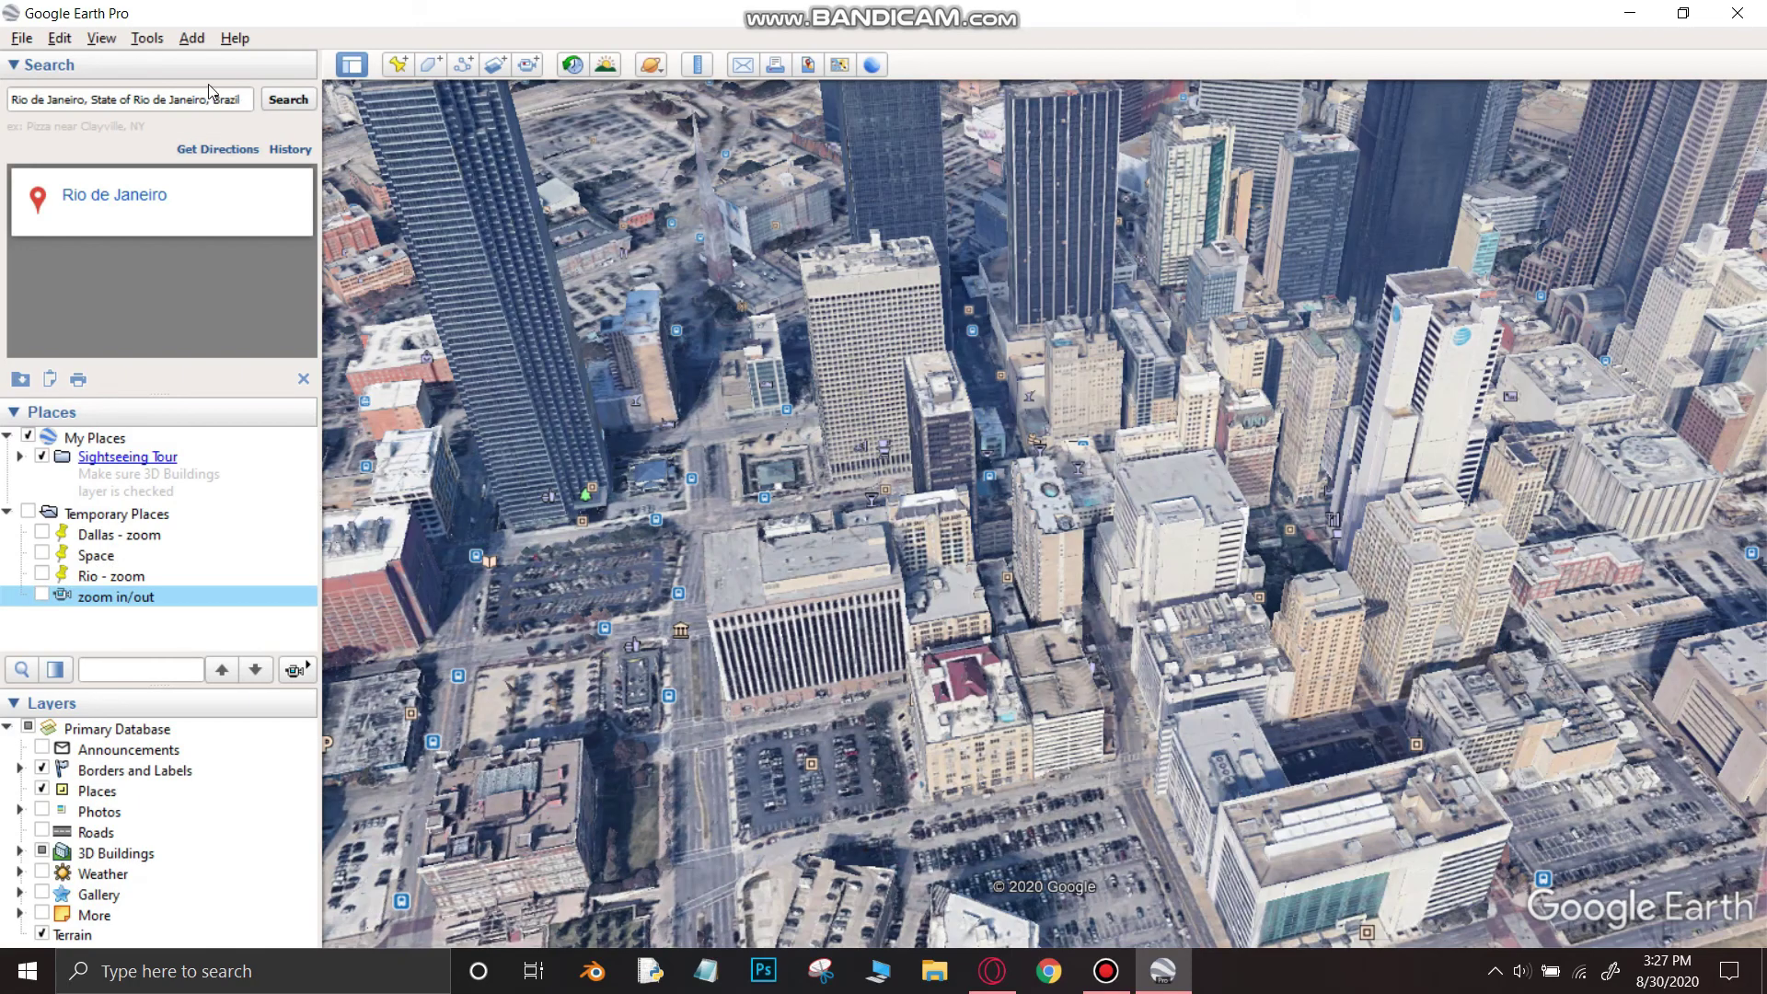
left_click(145, 37)
left_click(195, 143)
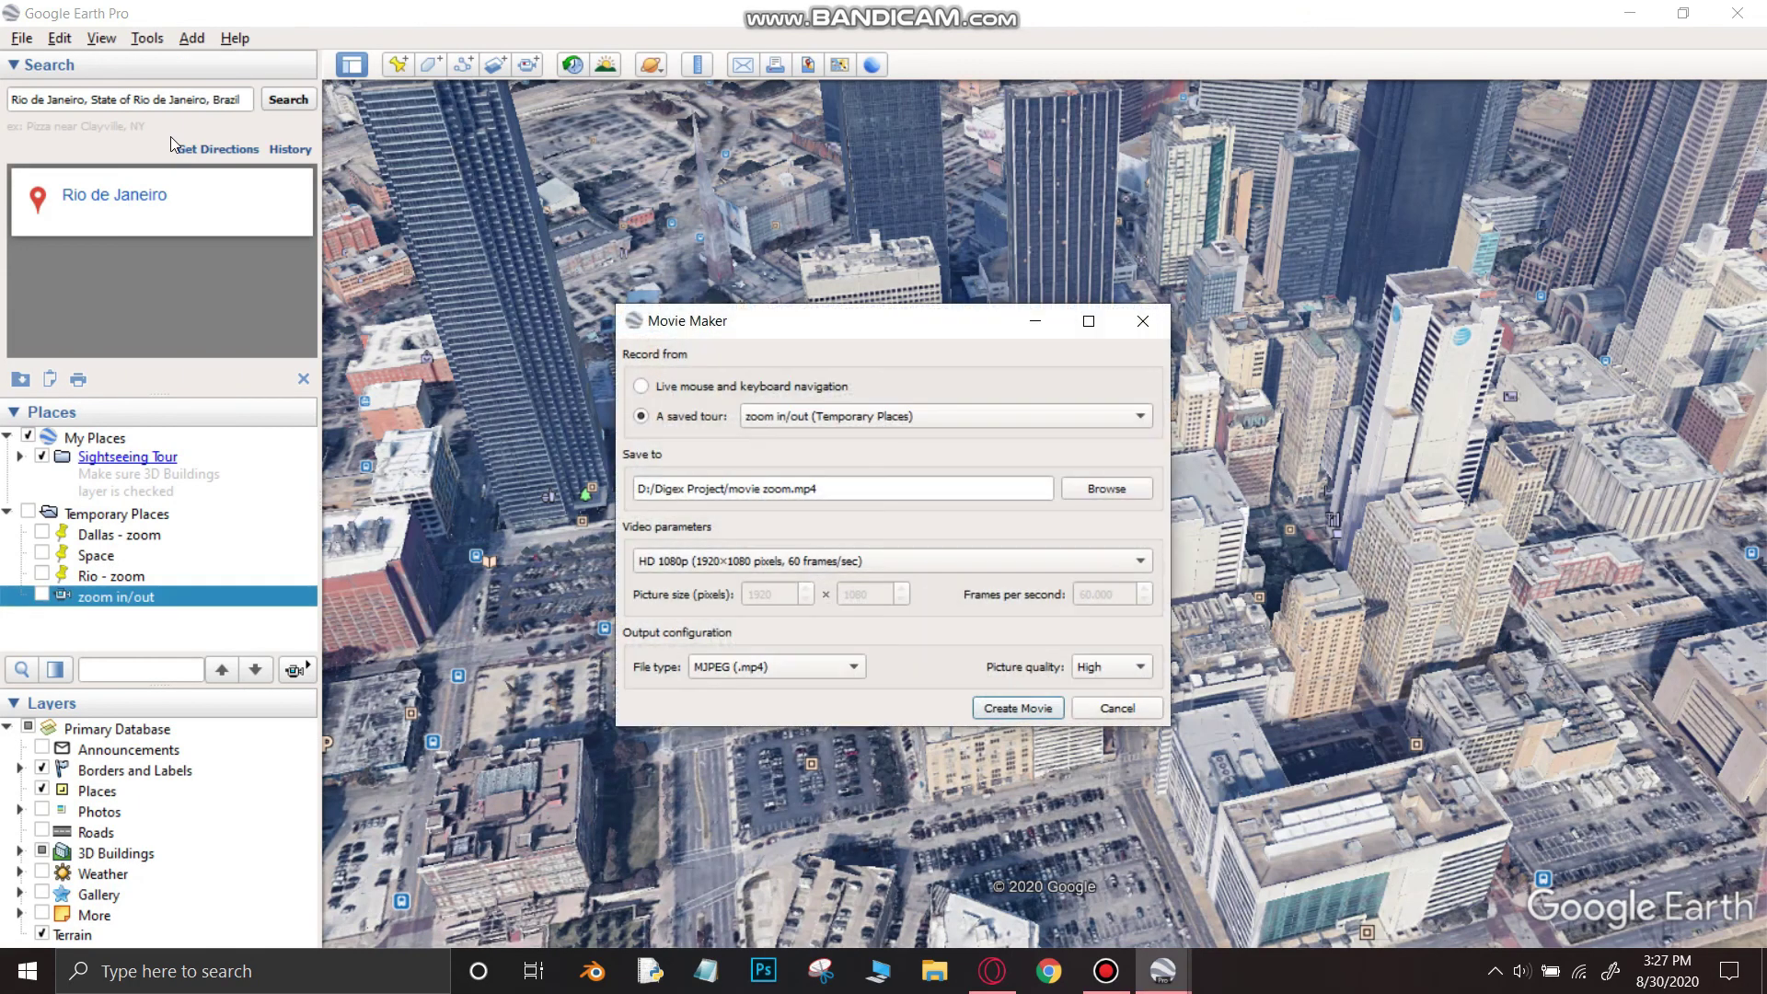
left_click(789, 490)
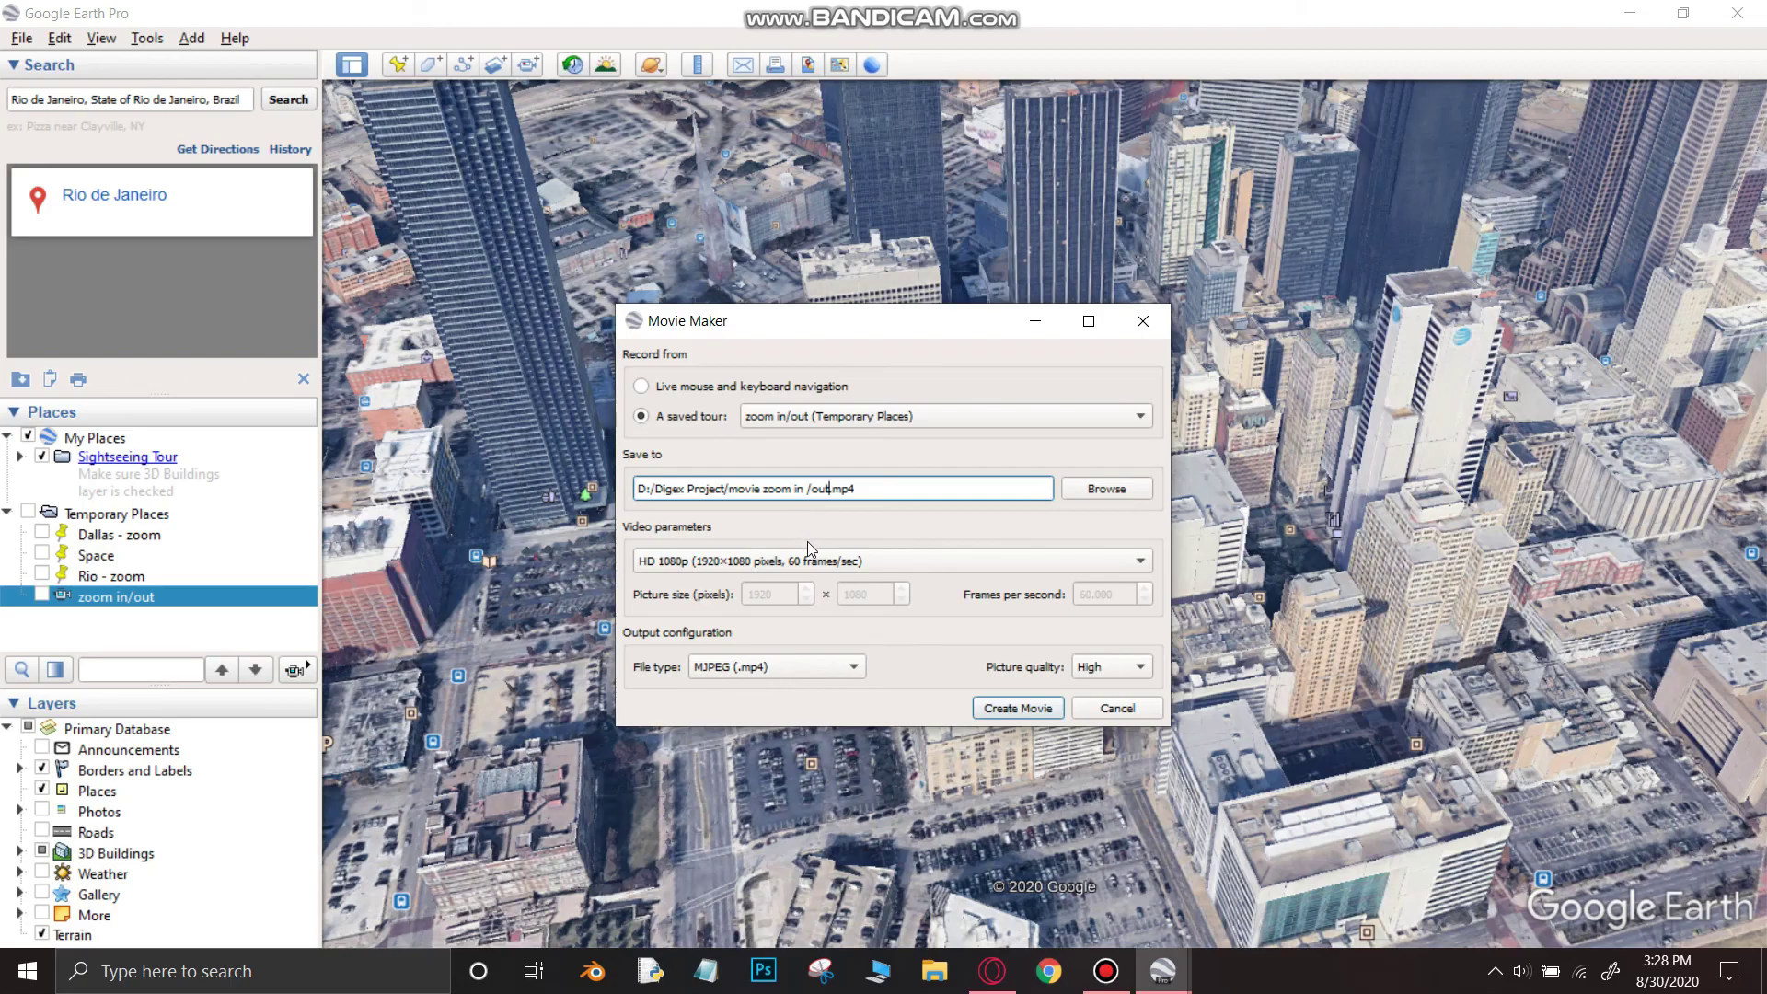
key("BackSpace")
key("BackSpace")
key("BackSpace")
key("BackSpace")
key("BackSpace")
- Create the movie from the zoom in/out tour and keep Google Earth in front while it renders
left_click(1013, 707)
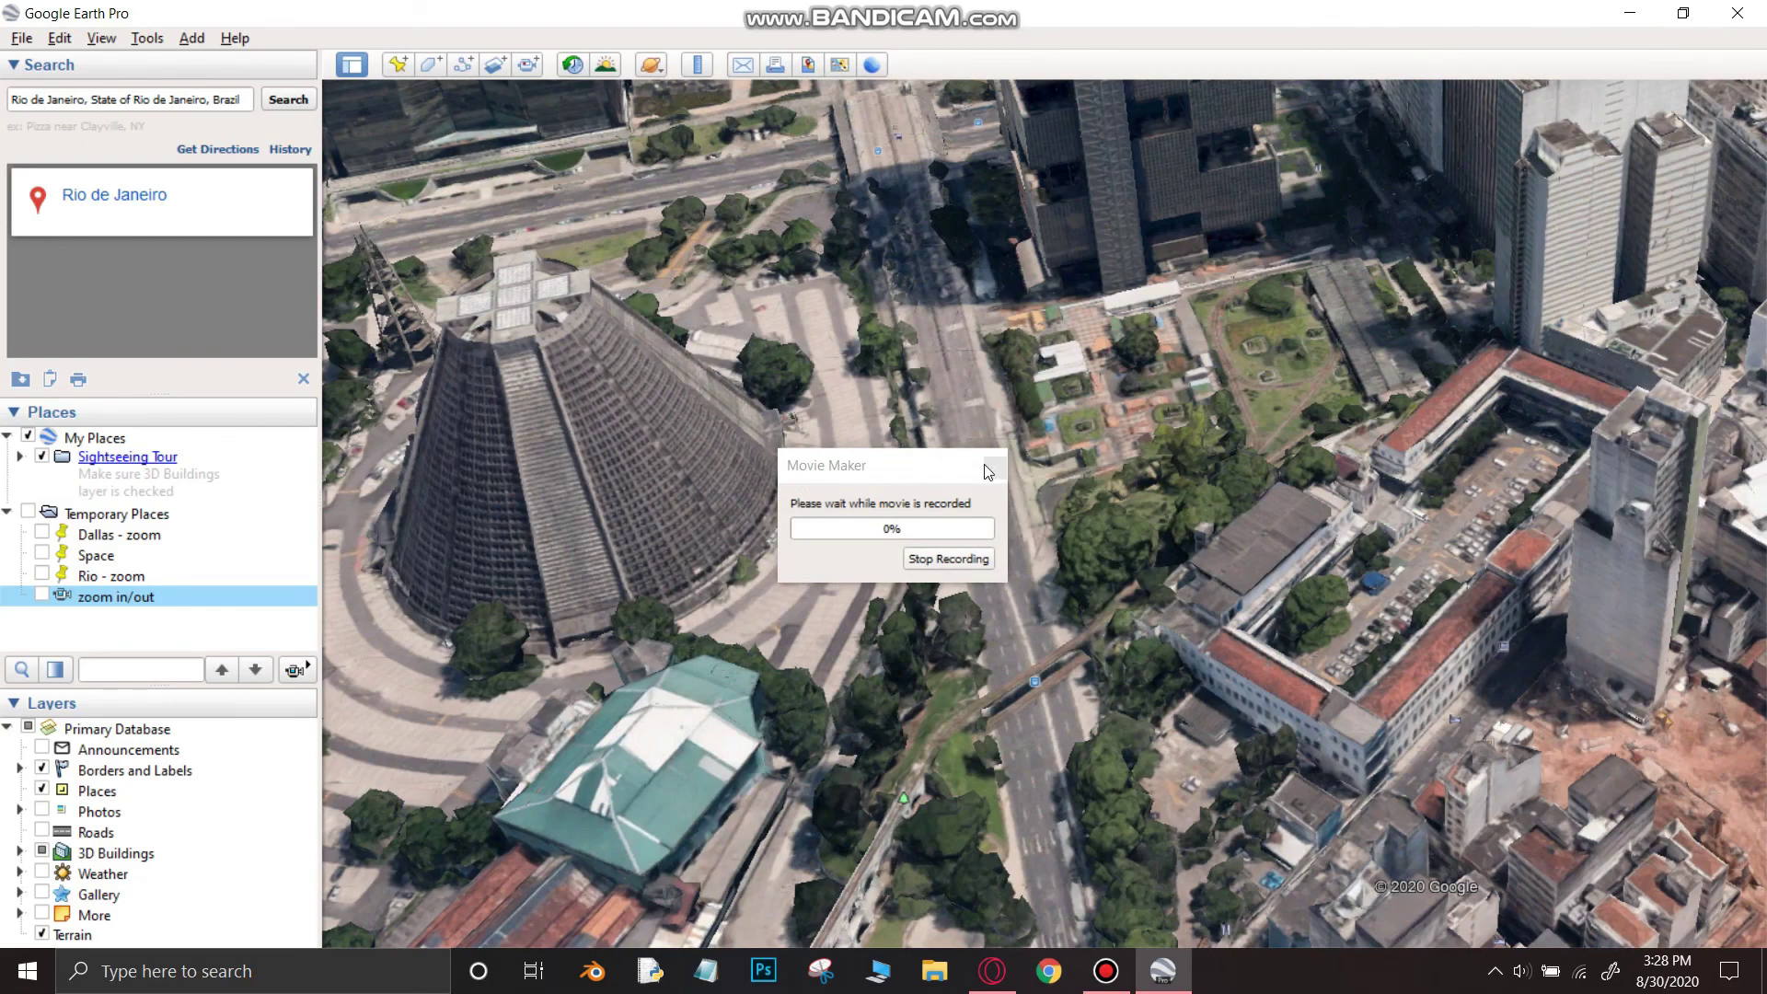
key("alt+Tab")
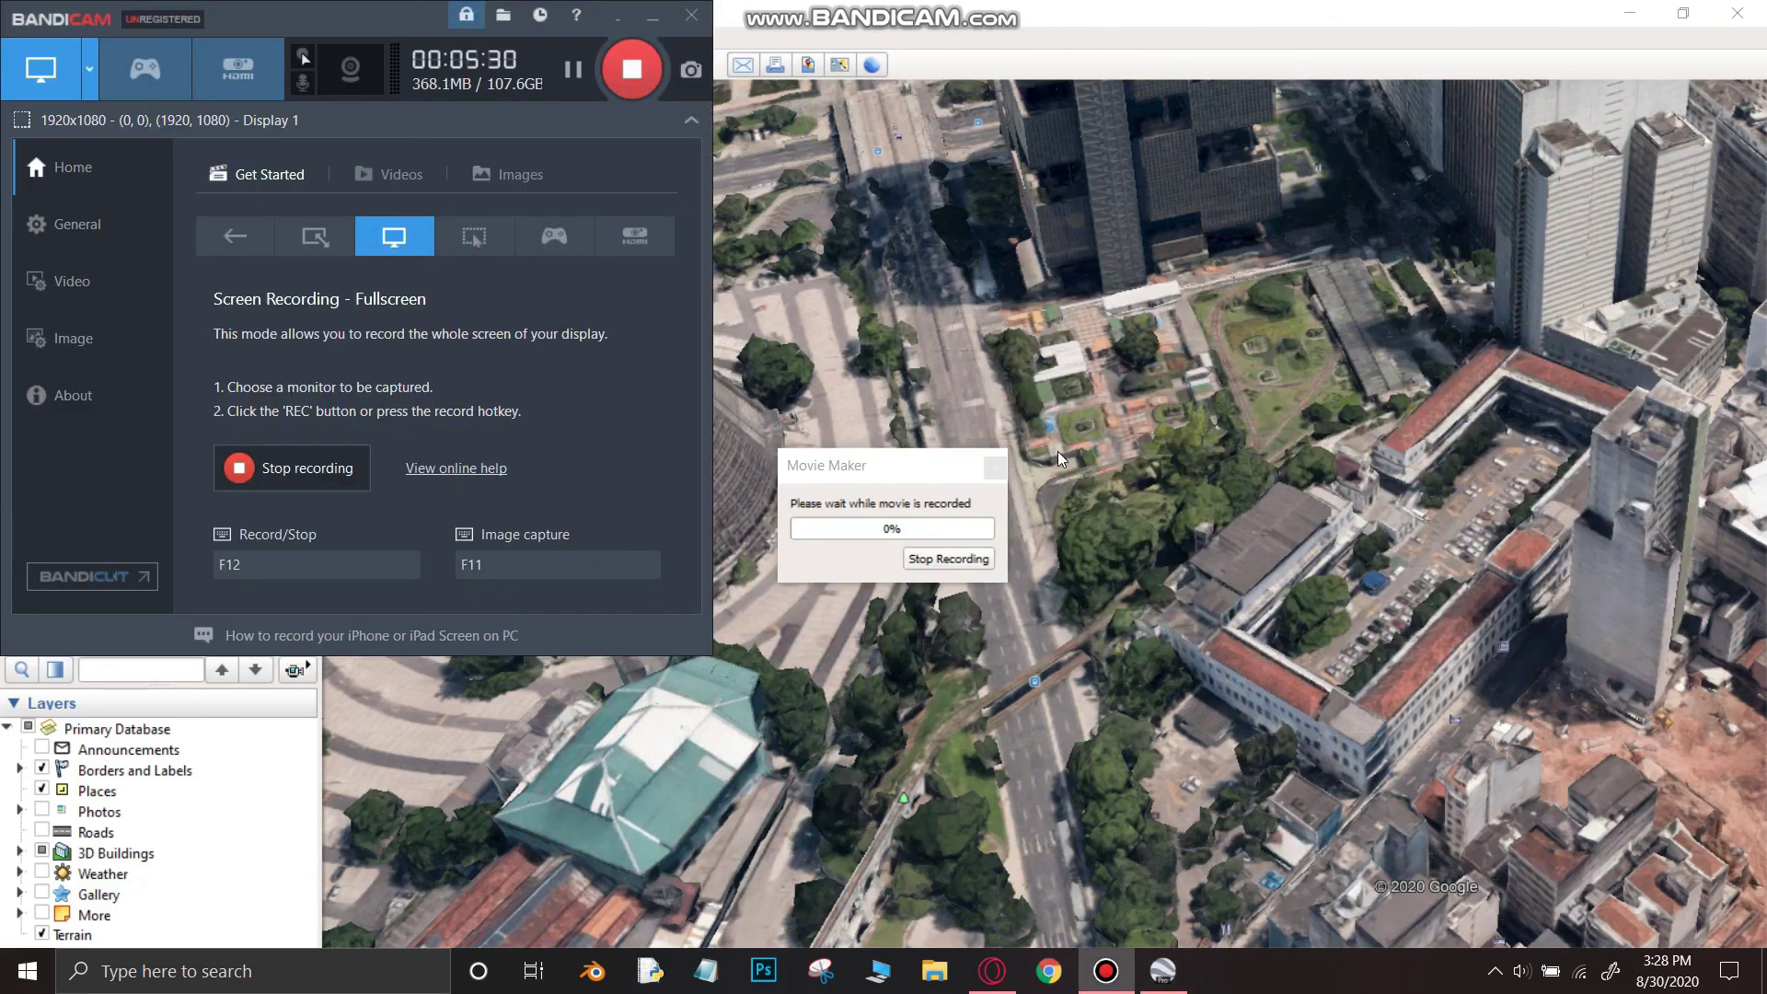
left_click(1057, 451)
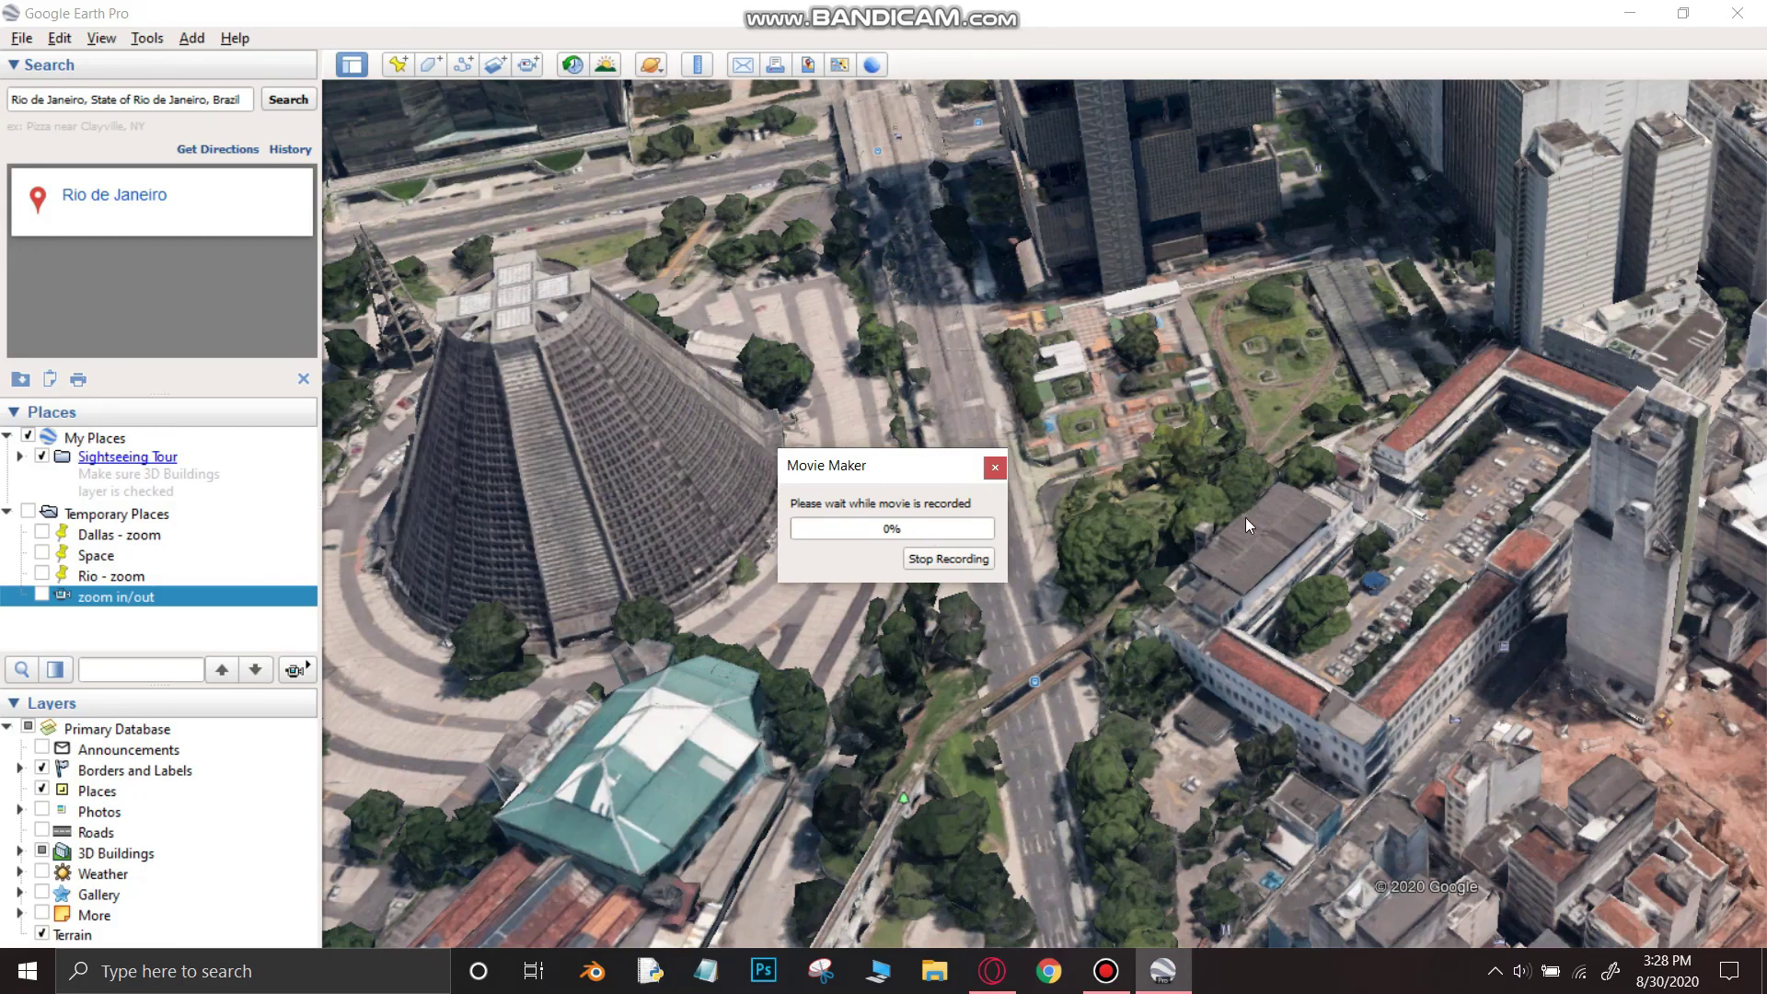